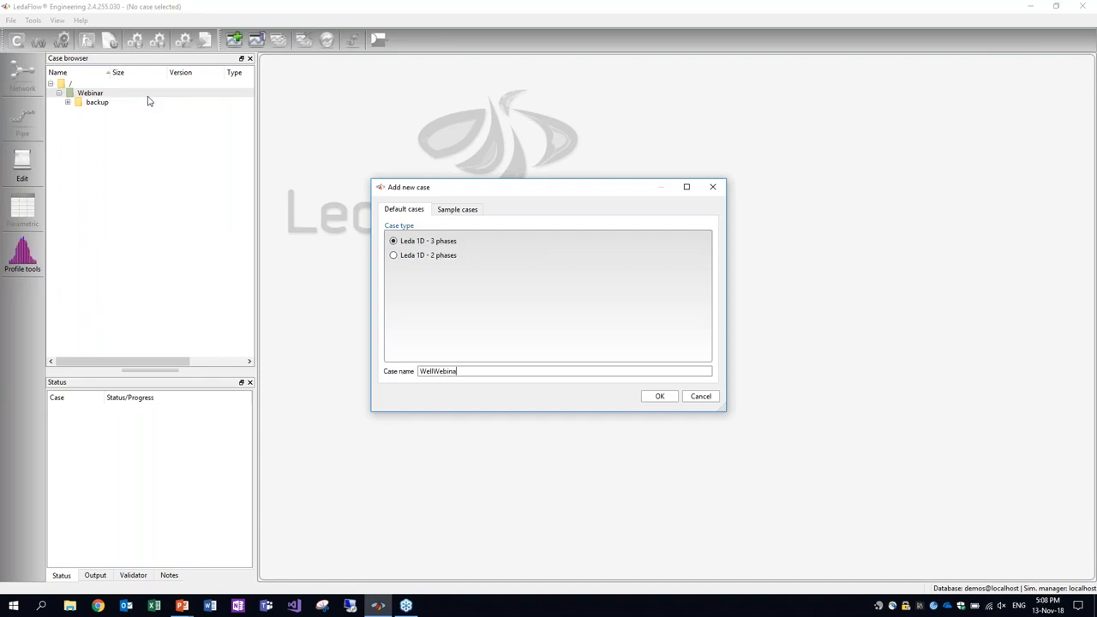
Create the three-phase Leda 1D case WellWebinar and show the pipe profile in an enlarged area beneath the network
{"action": "key", "text": "Return"}
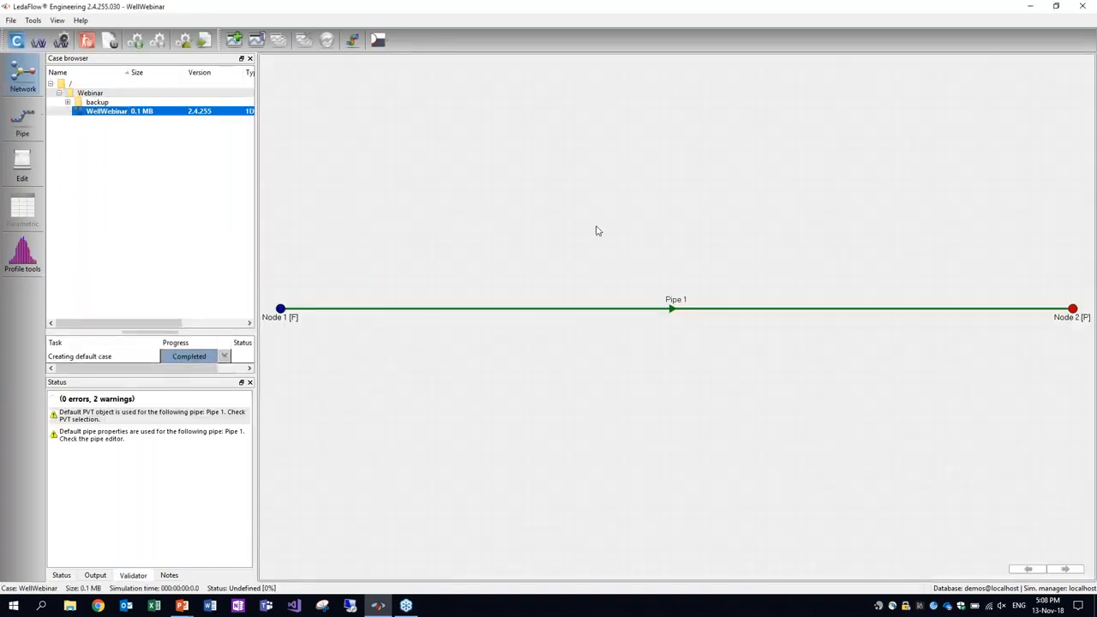
{"action": "left_click", "coordinate": [26, 120]}
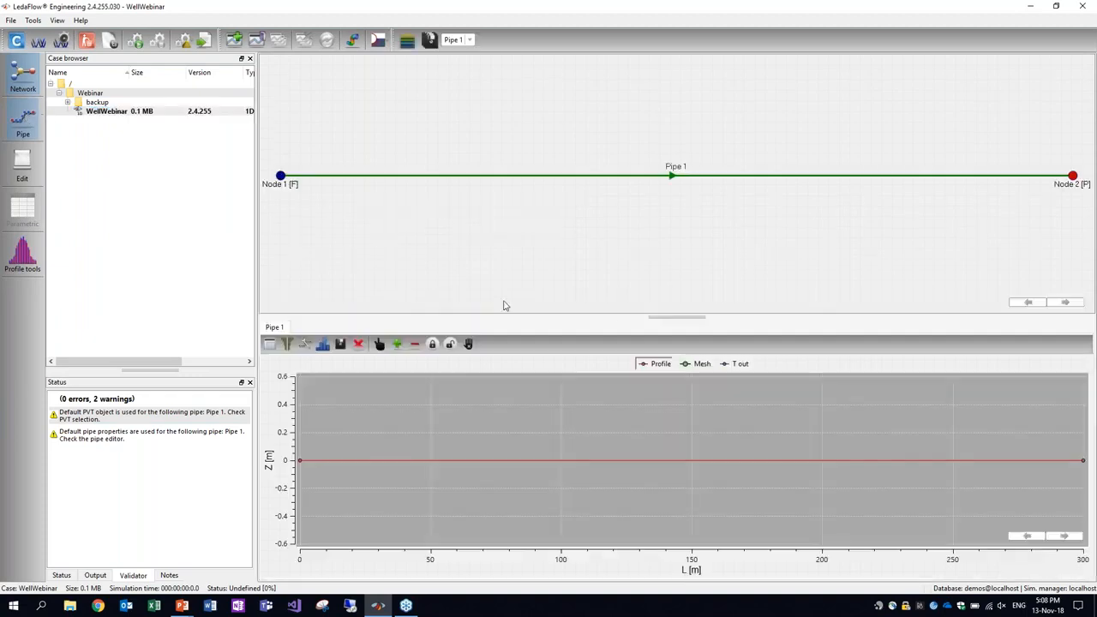
{"action": "left_click_drag", "start_coordinate": [656, 317], "coordinate": [652, 186]}
{"action": "scroll", "coordinate": [605, 154], "scroll_direction": "down", "scroll_amount": 4}
{"action": "left_click_drag", "start_coordinate": [602, 149], "coordinate": [608, 148]}
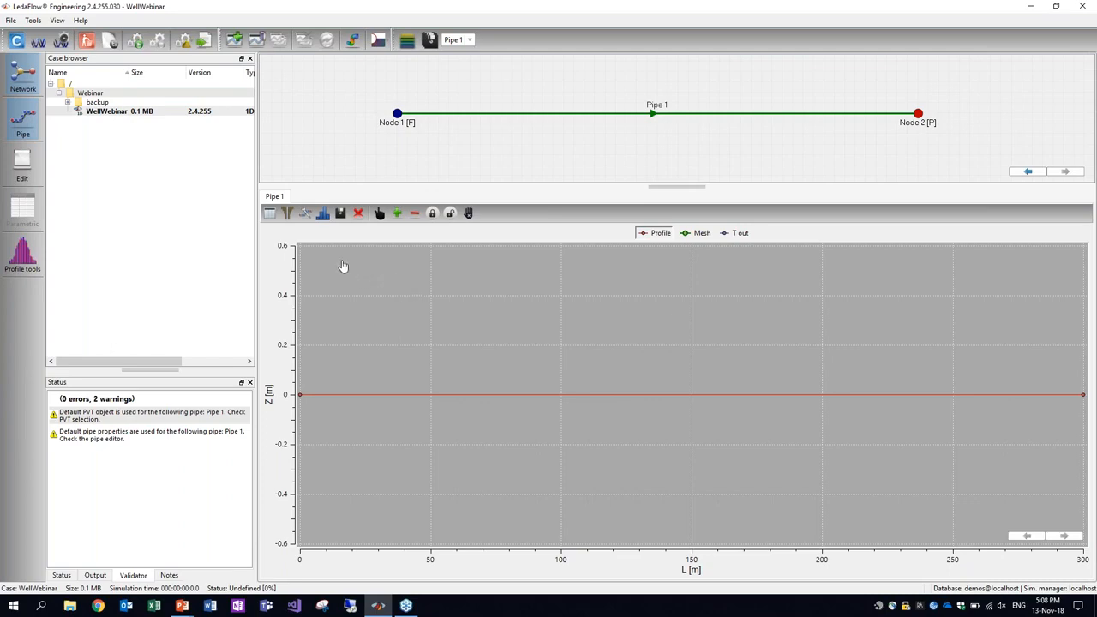
Open the pipe editor for Pipe 1 and set its coordinate system to TVD-MD
{"action": "left_click", "coordinate": [269, 215]}
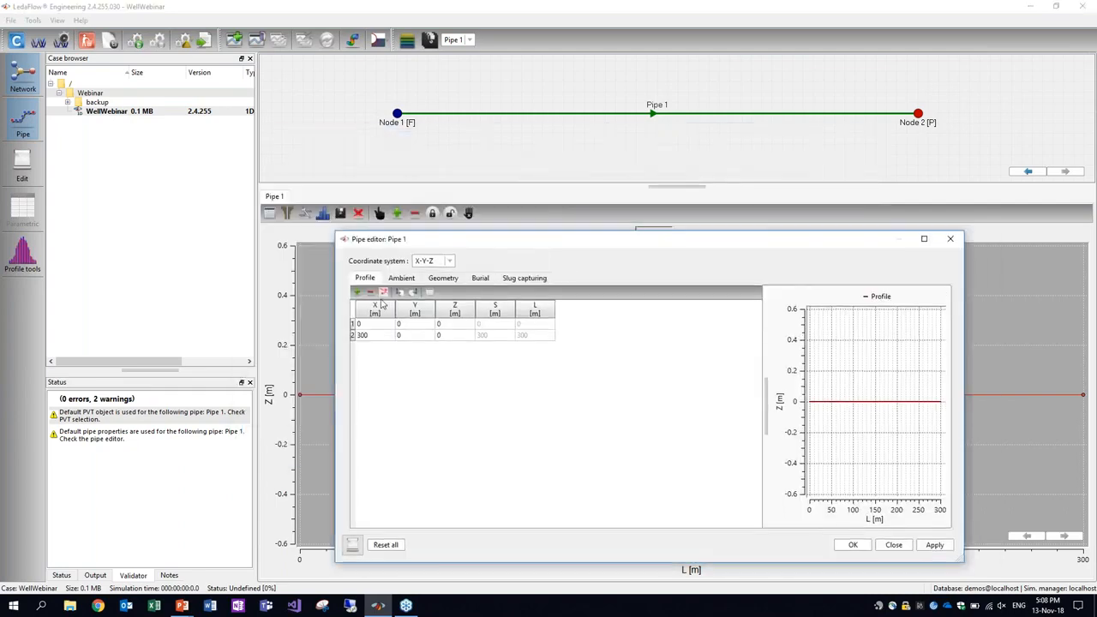
{"action": "left_click", "coordinate": [427, 264]}
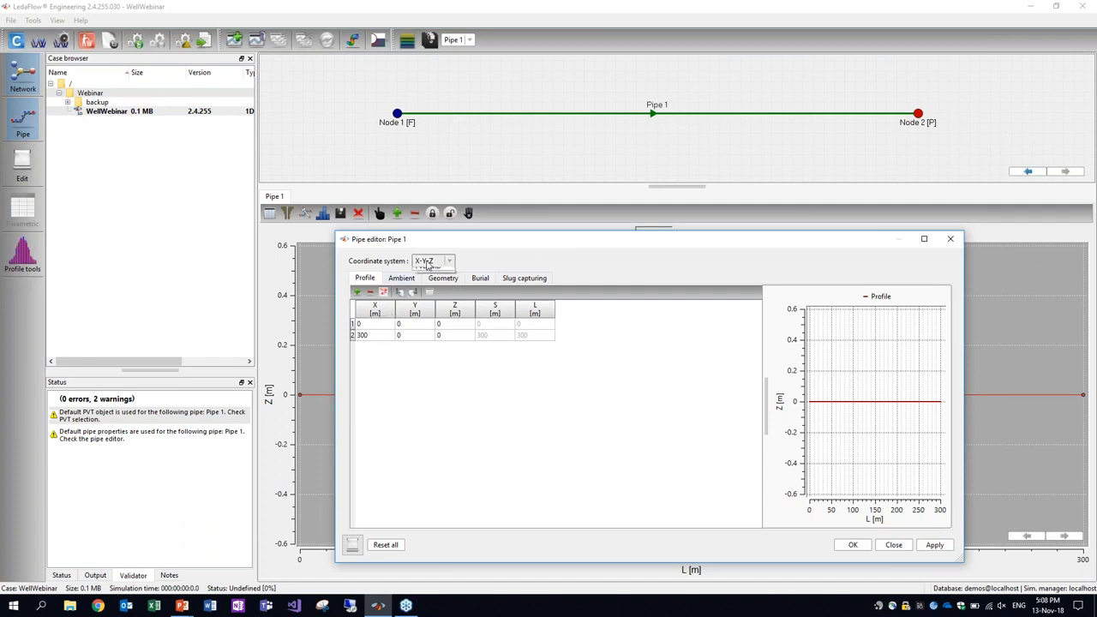
{"action": "left_click", "coordinate": [433, 284]}
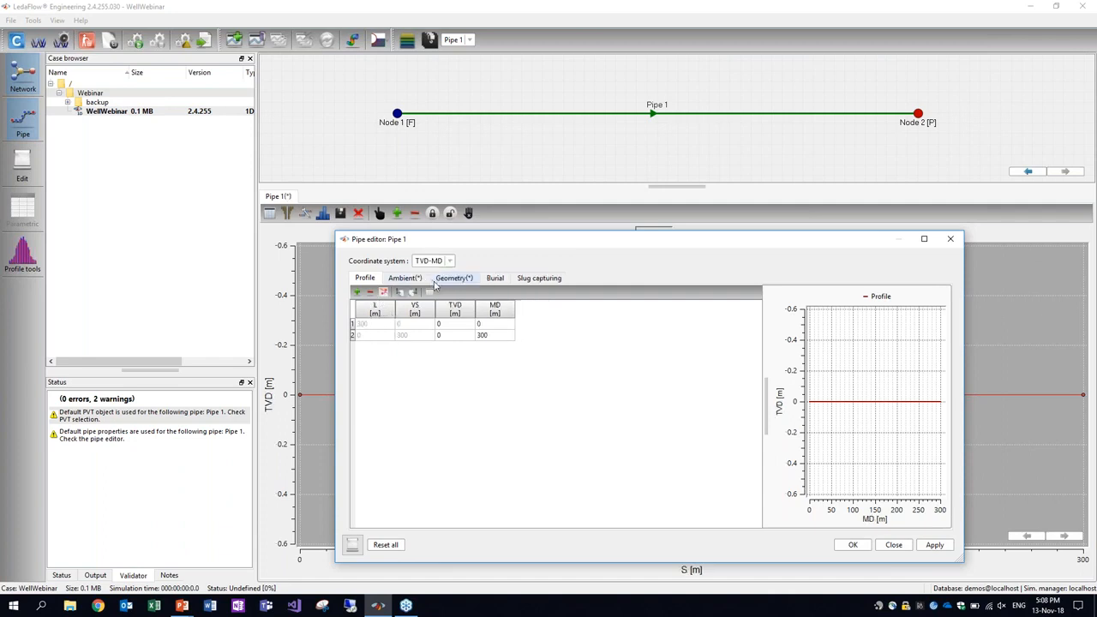
Set the second profile point of Pipe 1 to TVD 2000 m and MD 2000 m, and apply the profile
{"action": "left_click", "coordinate": [460, 336]}
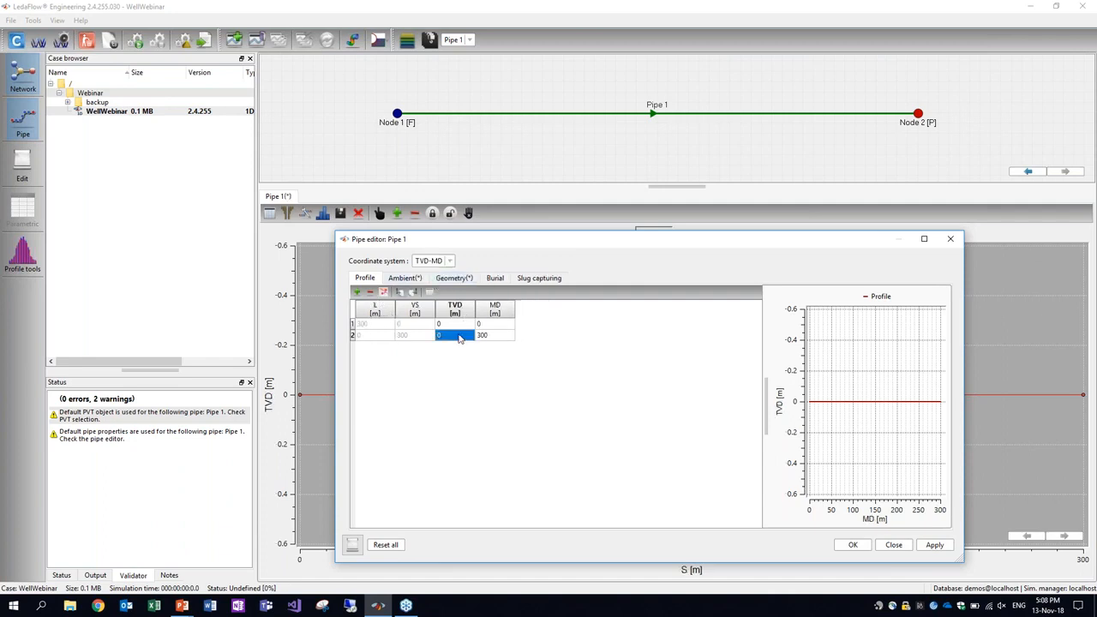
{"action": "type", "text": "2000"}
{"action": "key", "text": "Tab"}
{"action": "type", "text": "2000"}
{"action": "key", "text": "Return"}
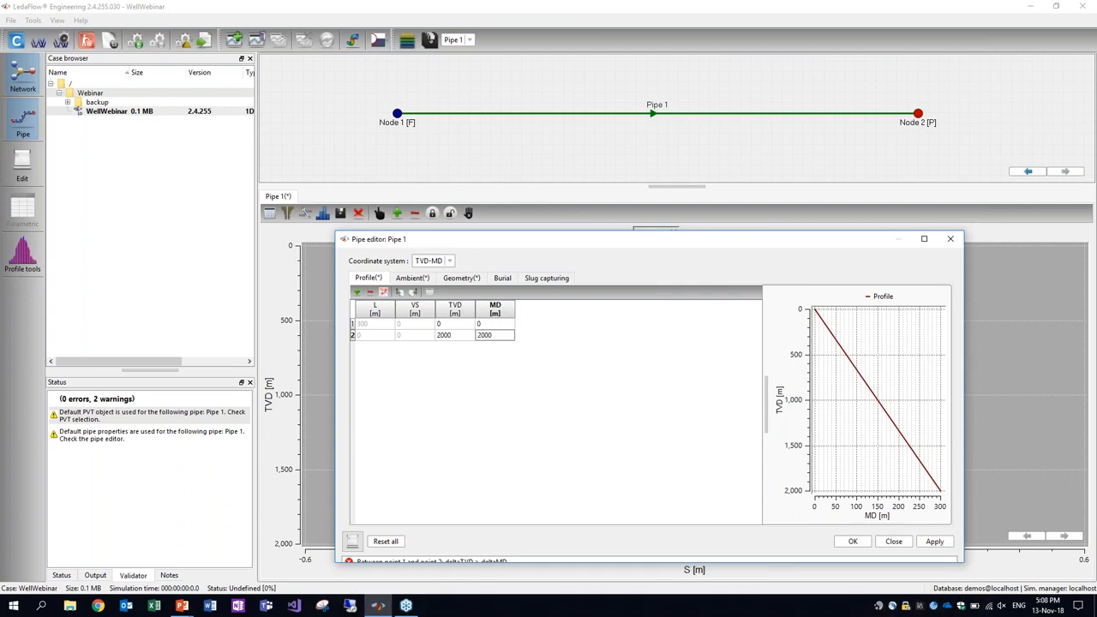
{"action": "key", "text": "Left"}
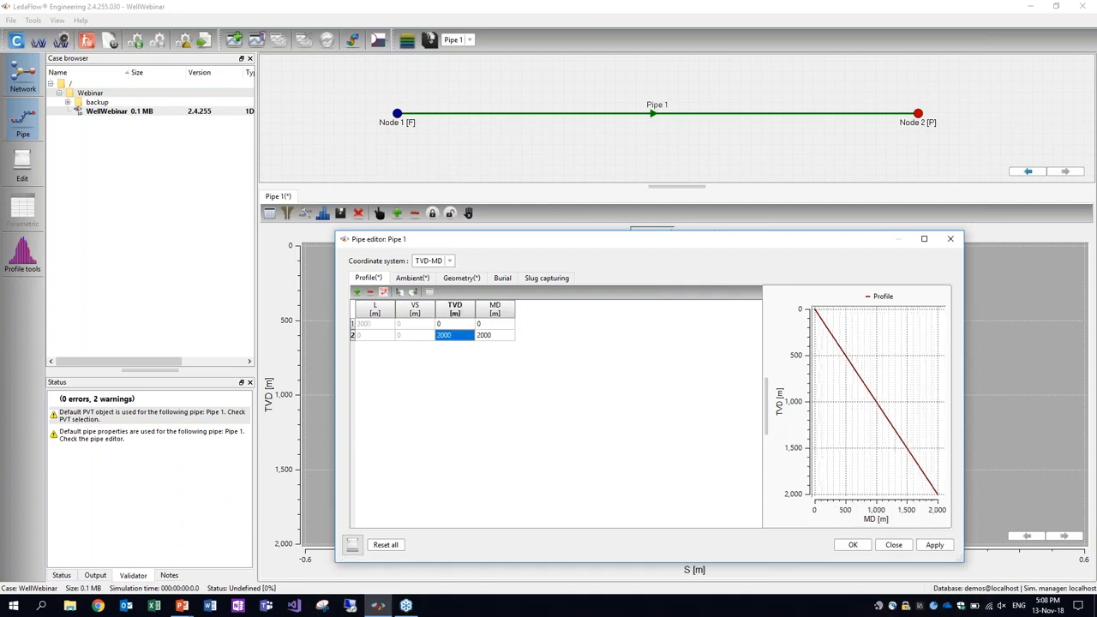
{"action": "left_click", "coordinate": [495, 335]}
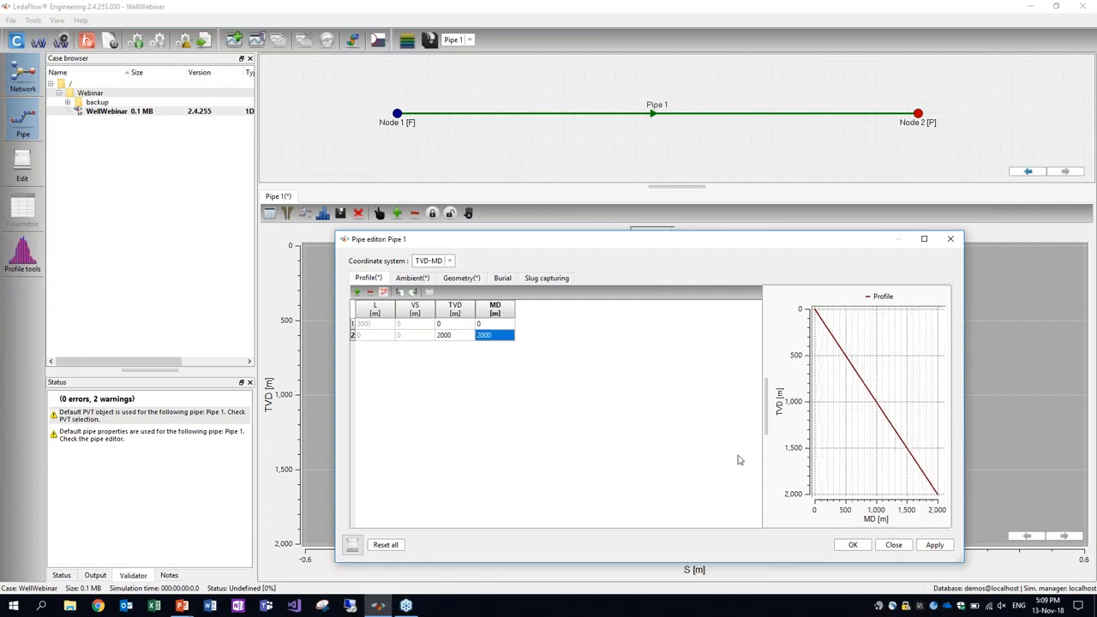
{"action": "left_click", "coordinate": [935, 545]}
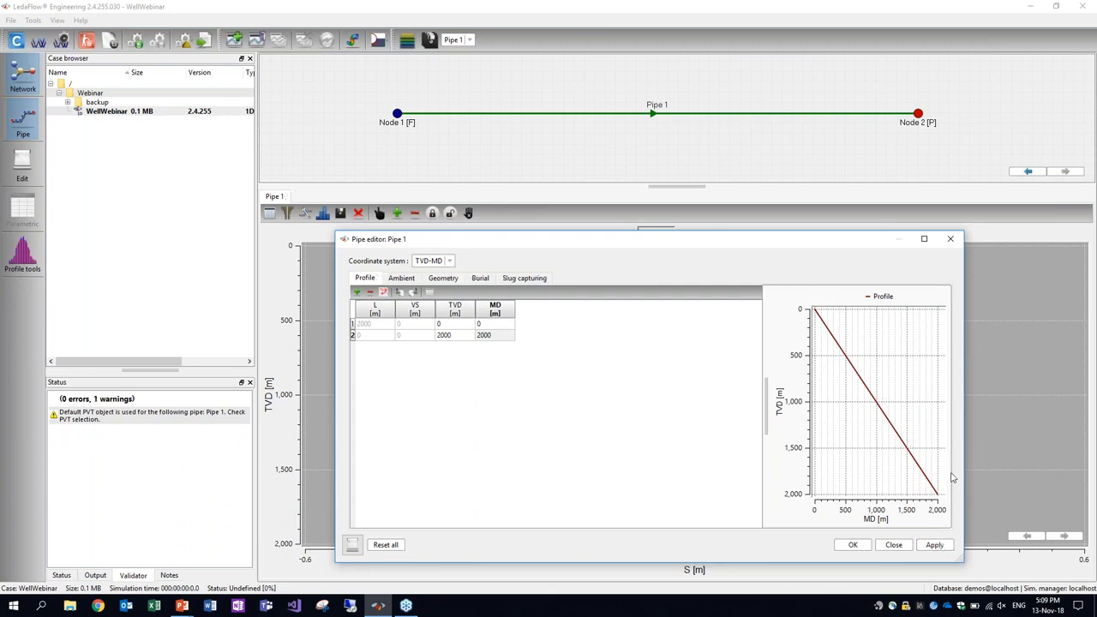
Define Pipe 1's ambient temperature as 5 °C at the first point and 70 °C at MD 2000 m
{"action": "left_click", "coordinate": [399, 280]}
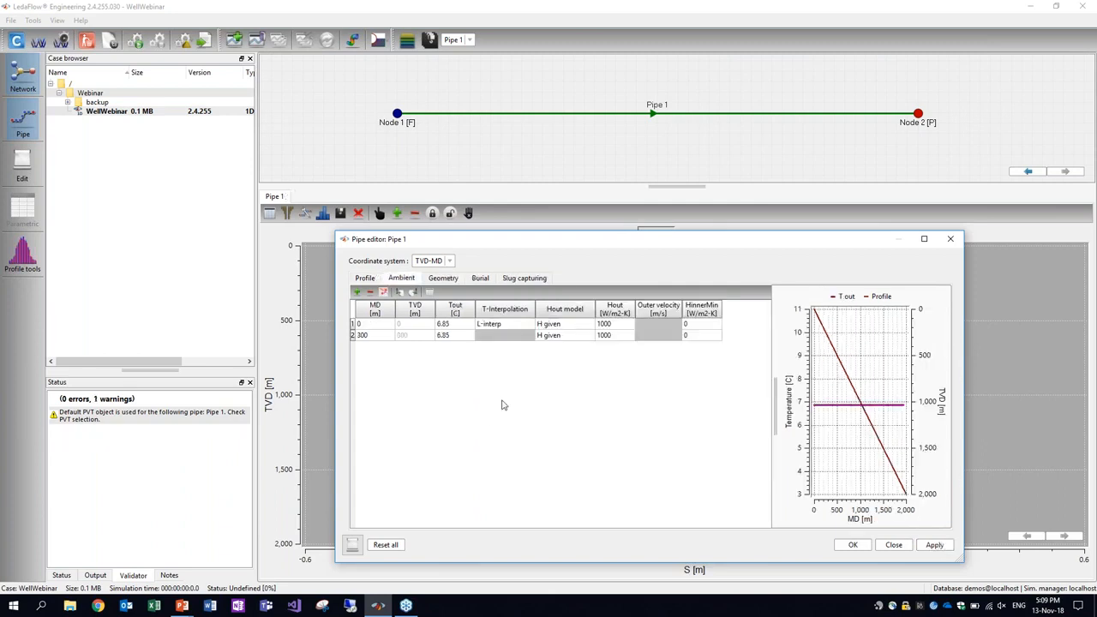
{"action": "left_click", "coordinate": [463, 325]}
{"action": "type", "text": "5"}
{"action": "left_click", "coordinate": [462, 336]}
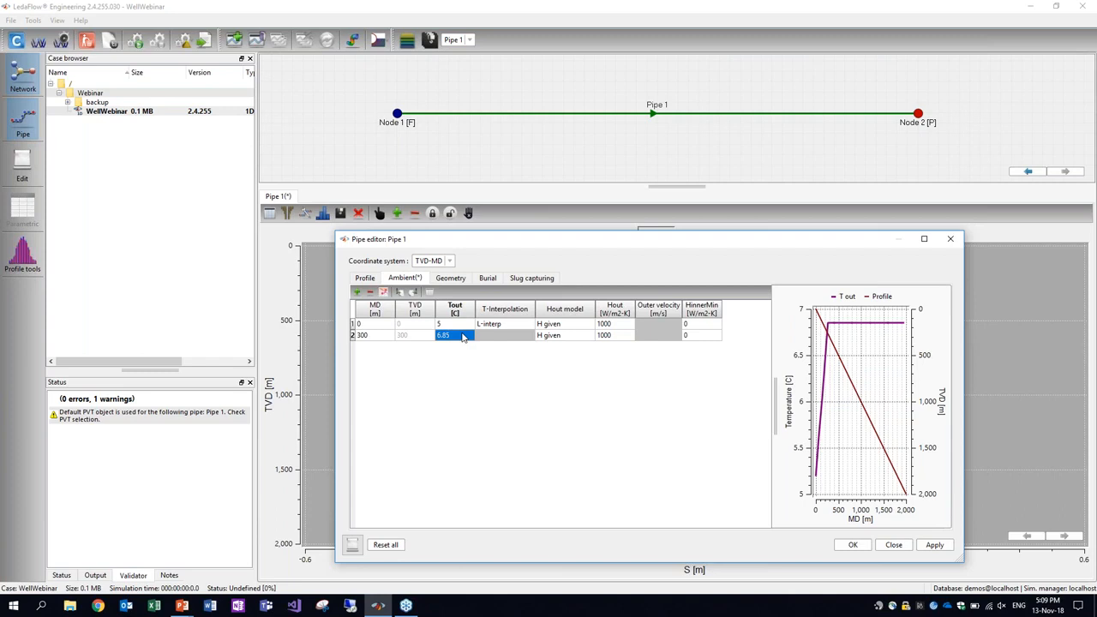
{"action": "type", "text": "70"}
{"action": "left_click", "coordinate": [364, 335]}
{"action": "type", "text": "2000"}
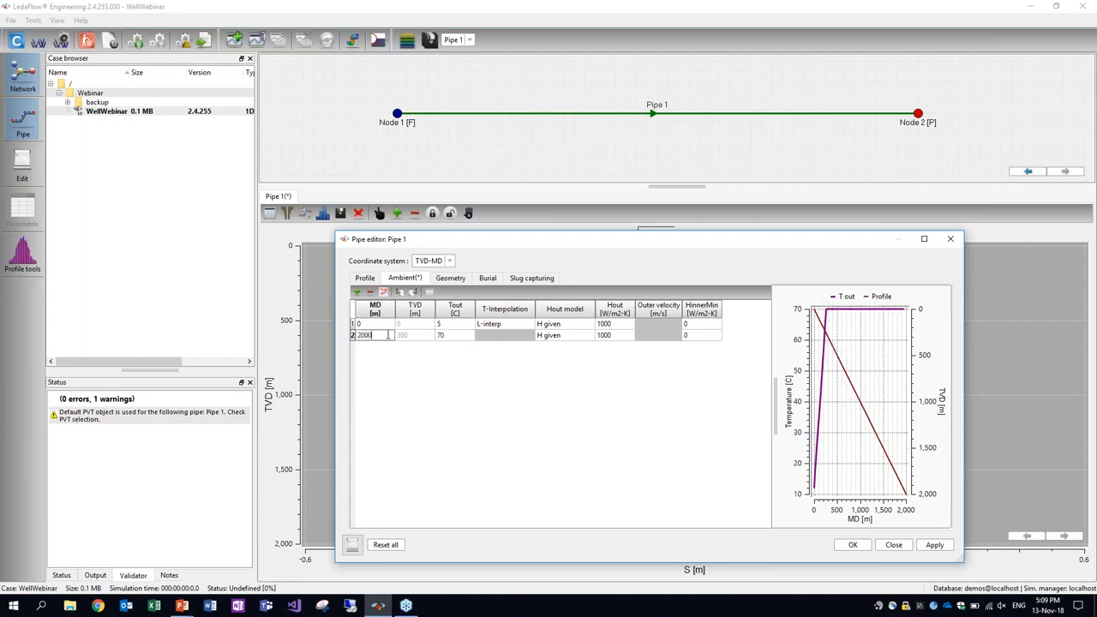
{"action": "left_click", "coordinate": [450, 335]}
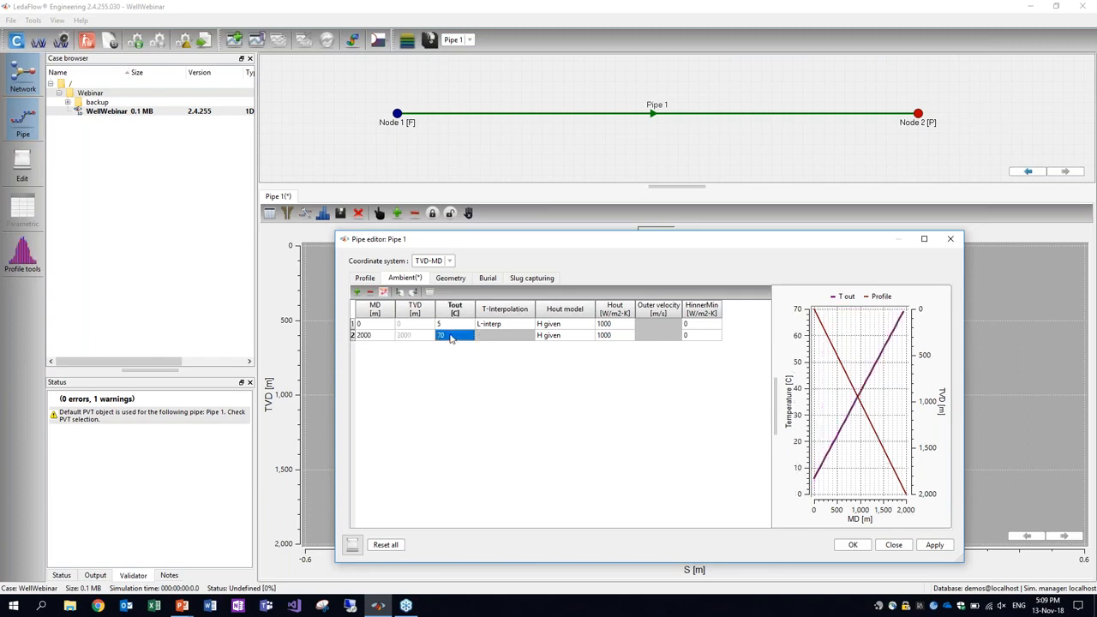
Change the ambient temperature interpolation of the first point to Z-interp
{"action": "left_click", "coordinate": [500, 325]}
{"action": "left_click", "coordinate": [500, 325]}
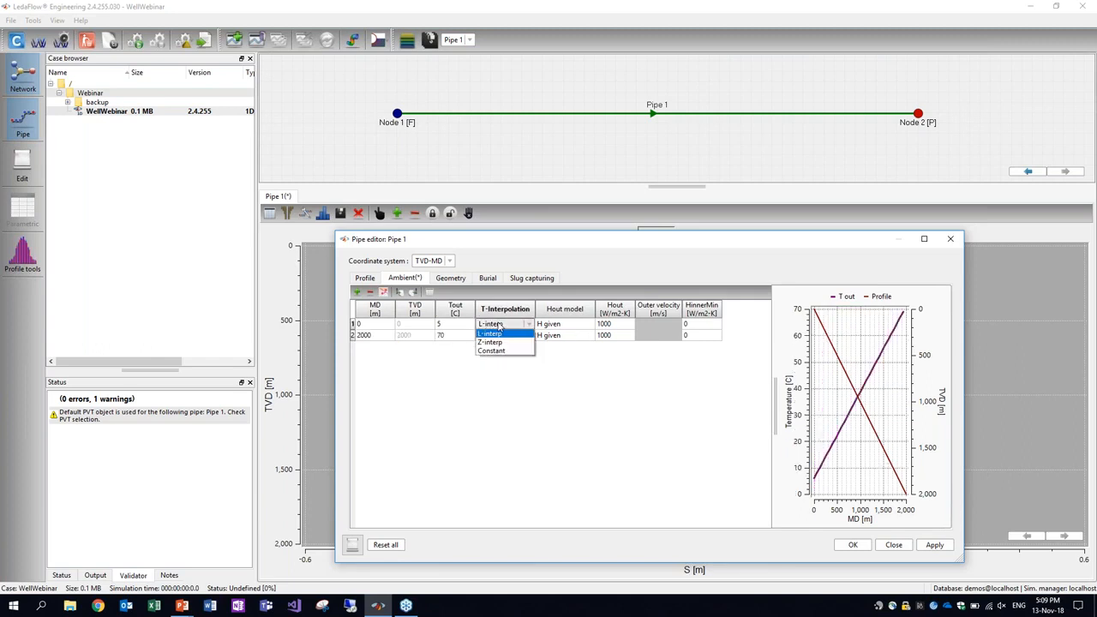
{"action": "left_click", "coordinate": [499, 343]}
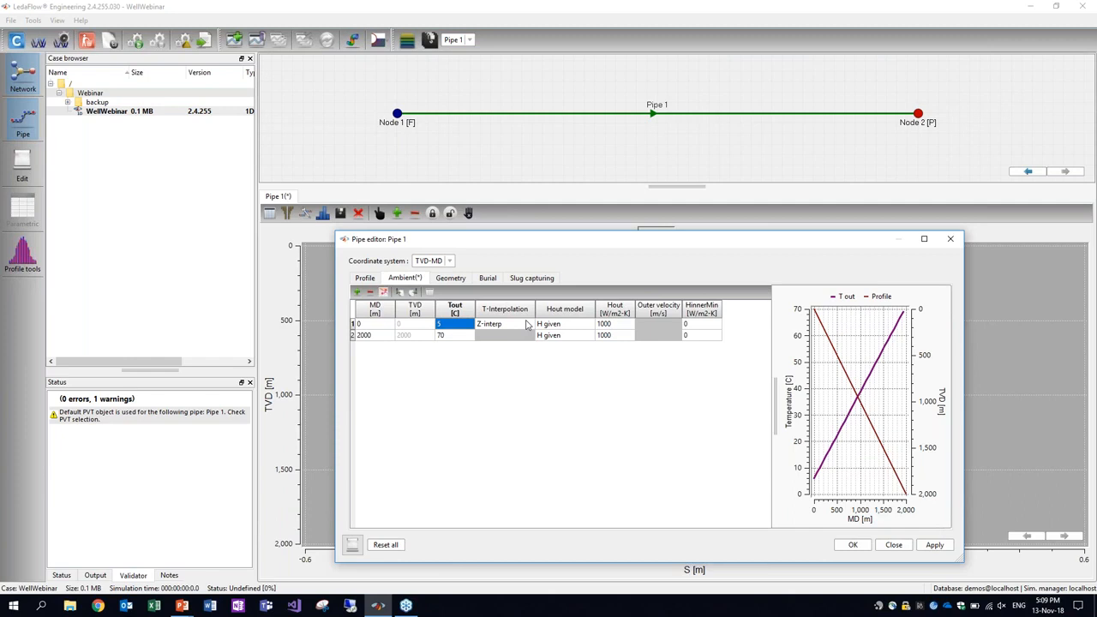
Set the outer heat transfer coefficient Hout to 50 W/m2-K at both ambient points and apply the changes
{"action": "left_click", "coordinate": [614, 326]}
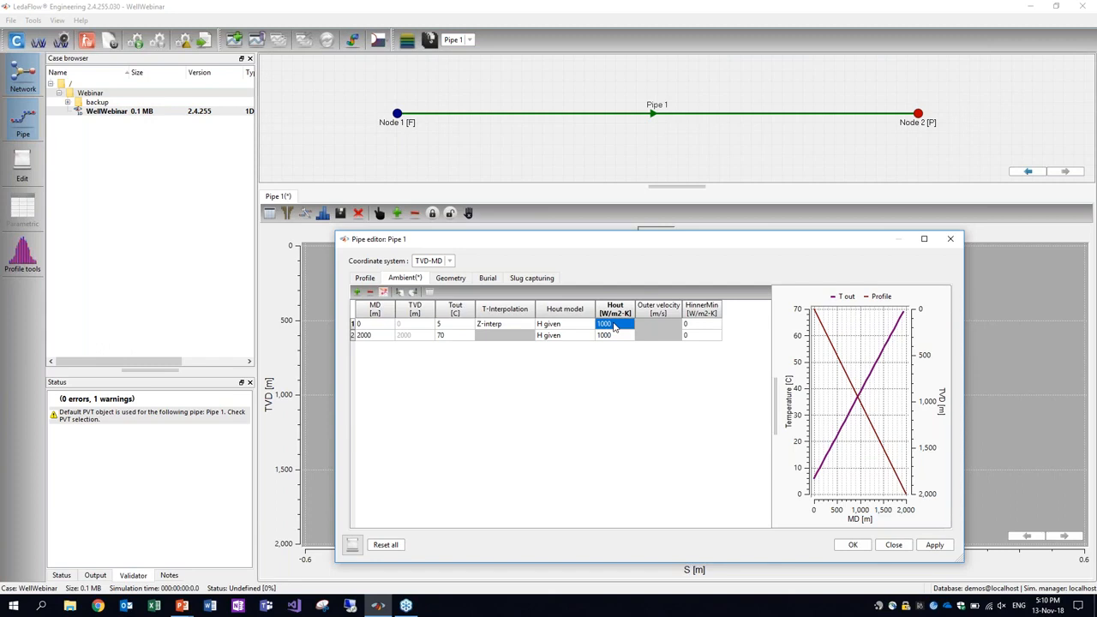
{"action": "type", "text": "50"}
{"action": "key", "text": "Return"}
{"action": "left_click", "coordinate": [614, 335]}
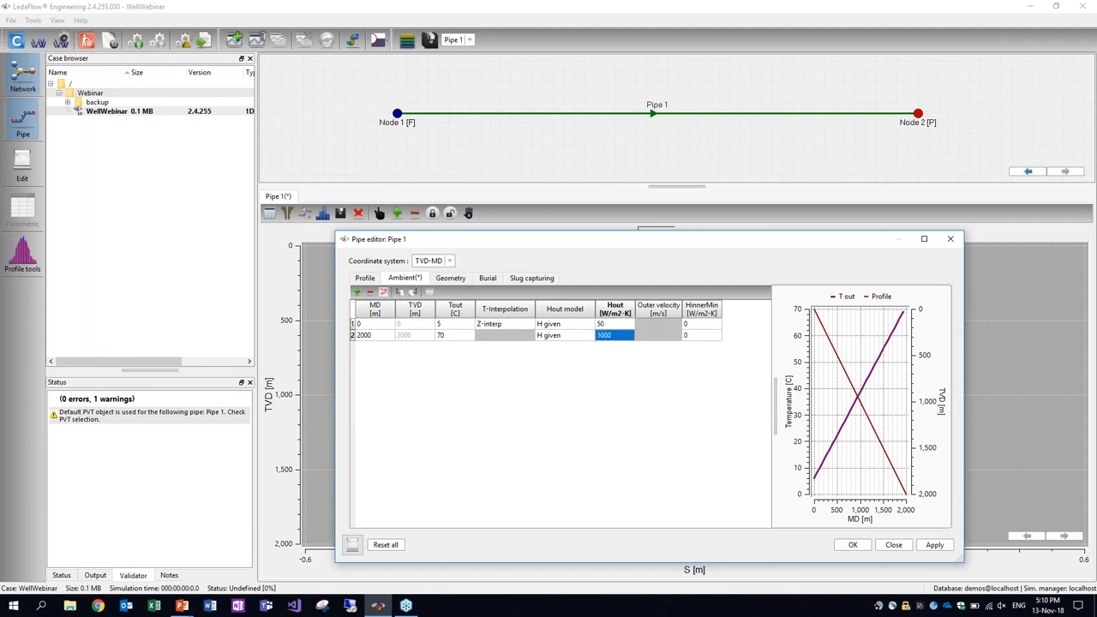
{"action": "type", "text": "50"}
{"action": "key", "text": "Return"}
{"action": "left_click", "coordinate": [617, 325]}
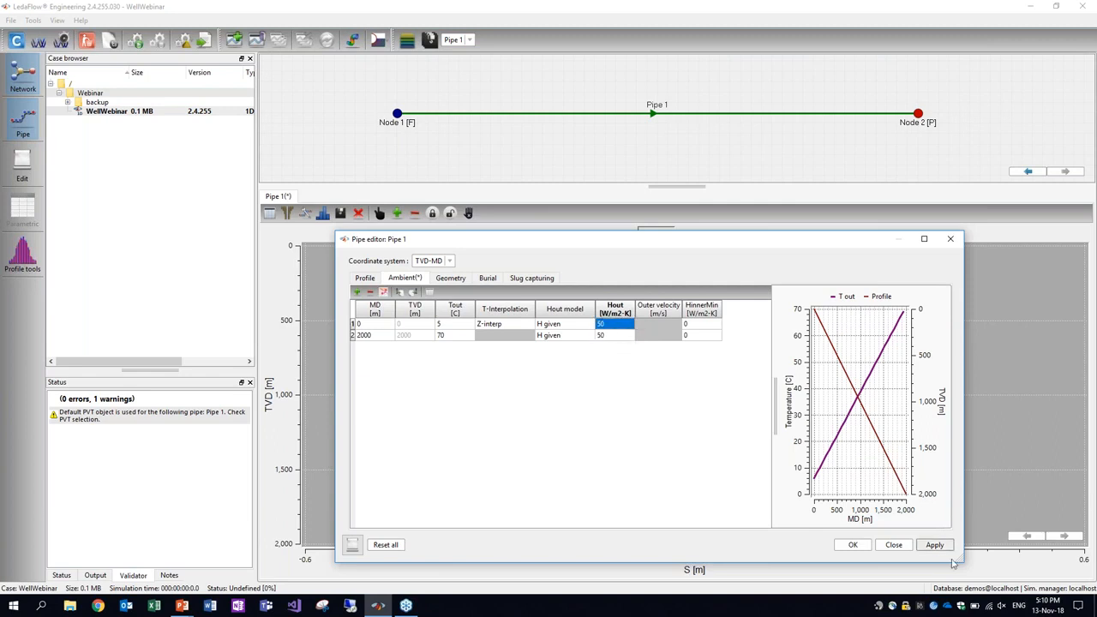
{"action": "left_click", "coordinate": [936, 546]}
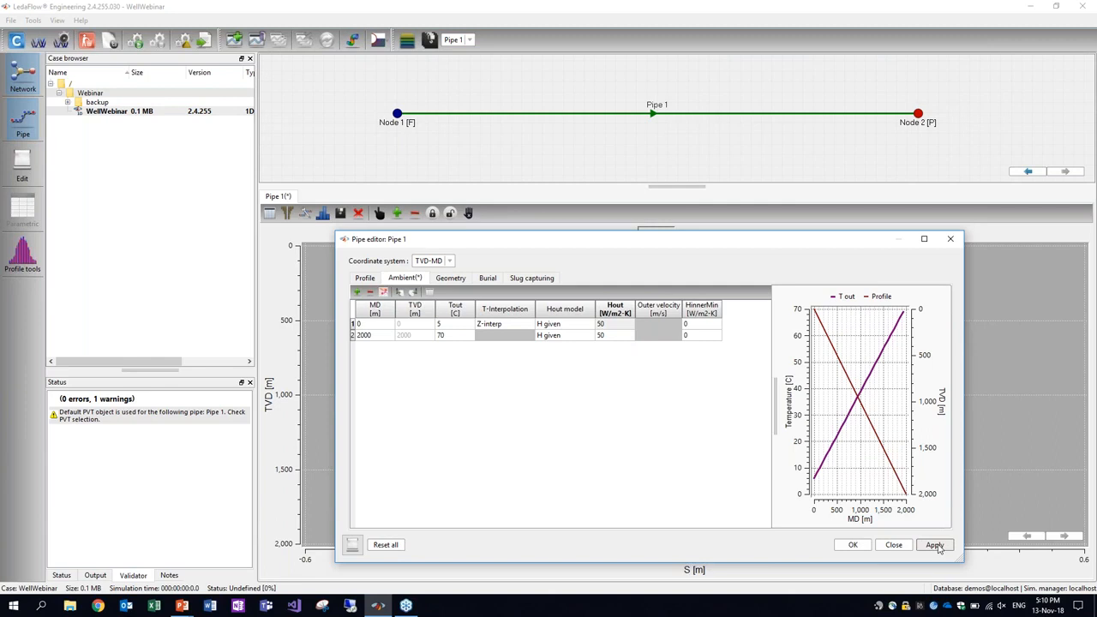
Open the well builder from Pipe 1's geometry settings and add two casings
{"action": "left_click", "coordinate": [445, 282]}
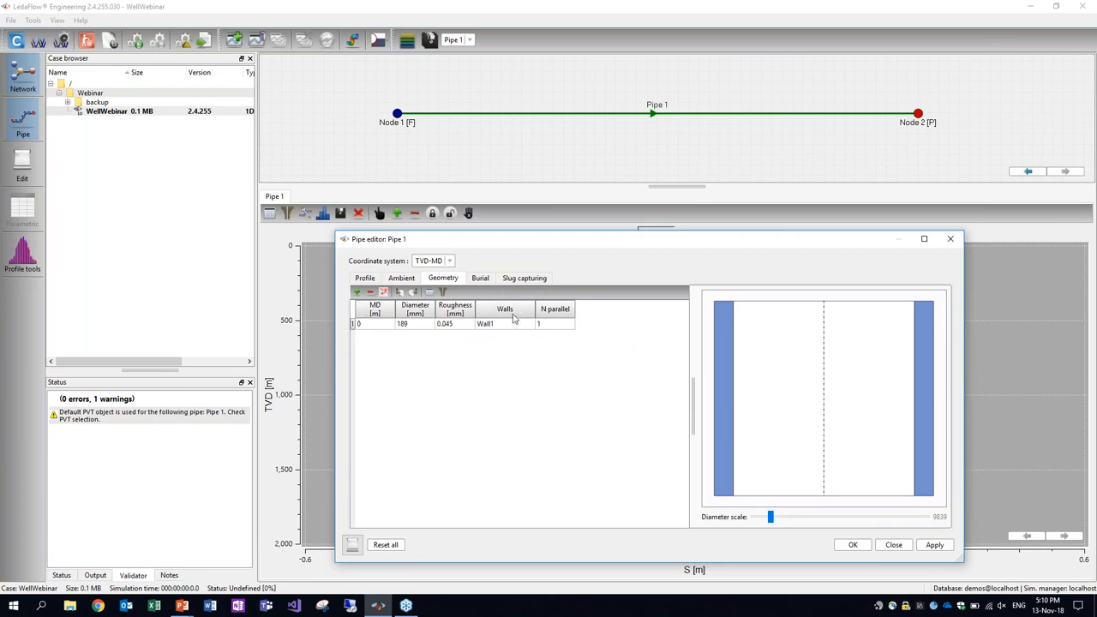
{"action": "left_click", "coordinate": [445, 294]}
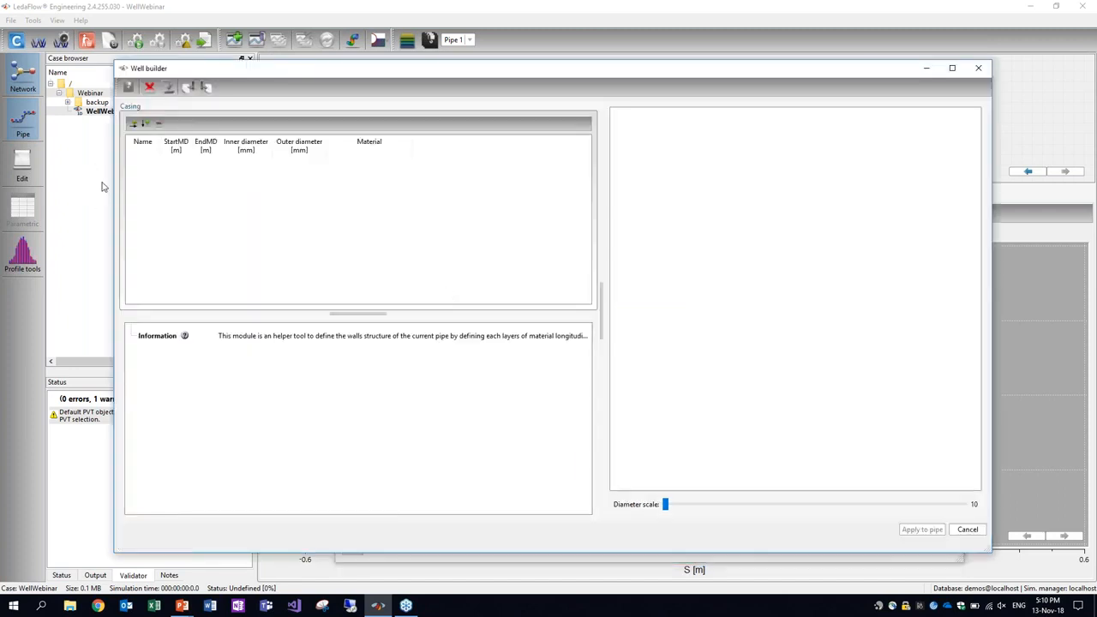
{"action": "left_click", "coordinate": [133, 124]}
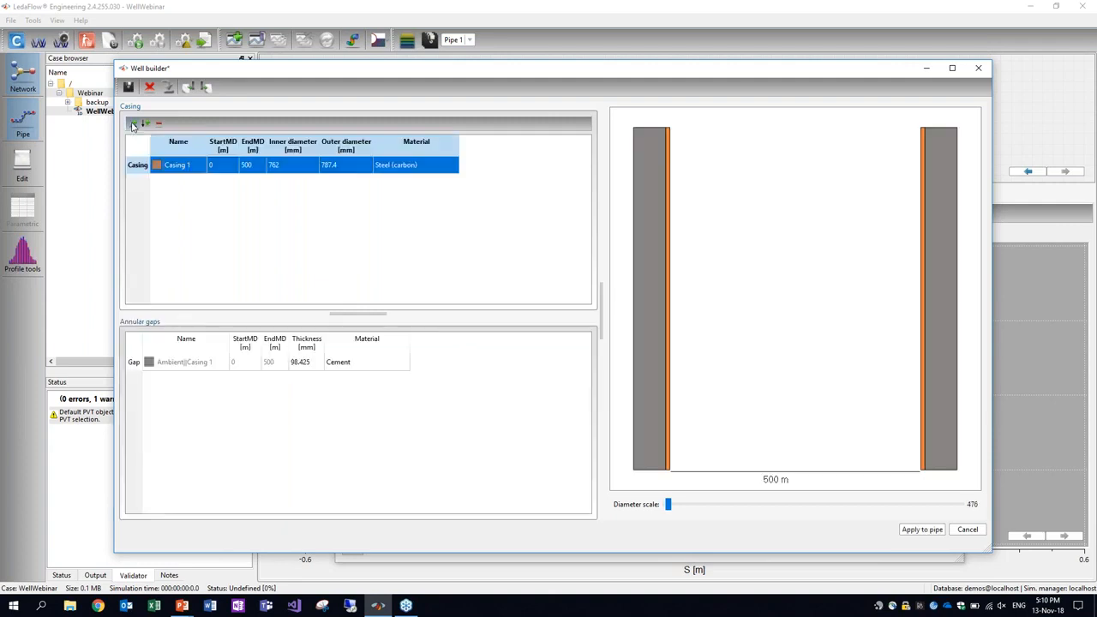
{"action": "left_click", "coordinate": [133, 124]}
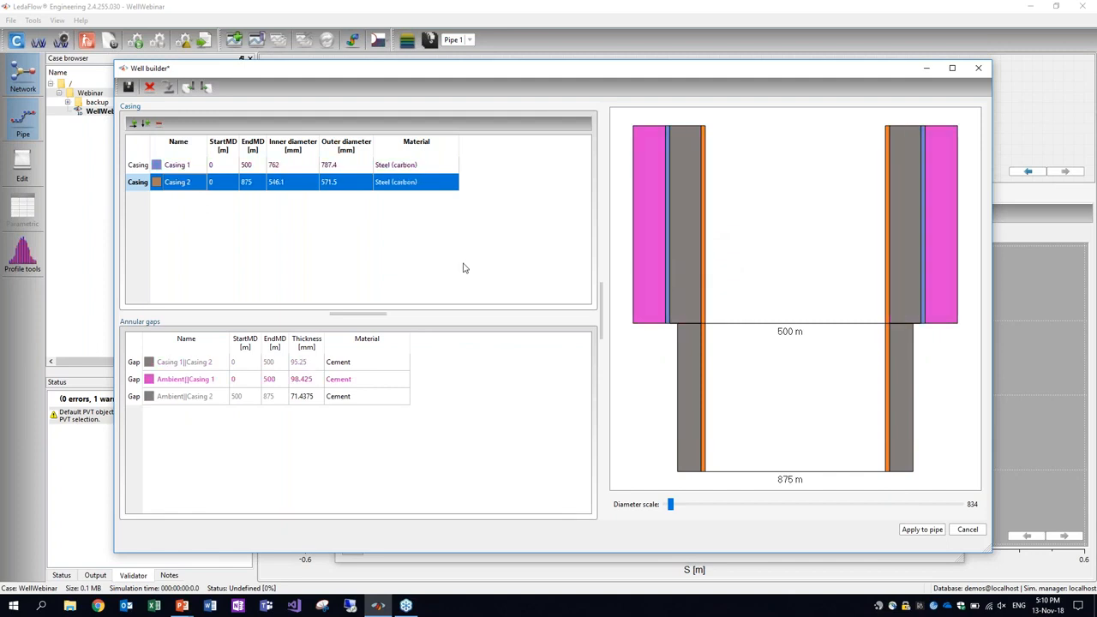
Set the end measured depth to 1500 m for Casing 1 and 2000 m for Casing 2
{"action": "double_click", "coordinate": [246, 164]}
{"action": "type", "text": "1500"}
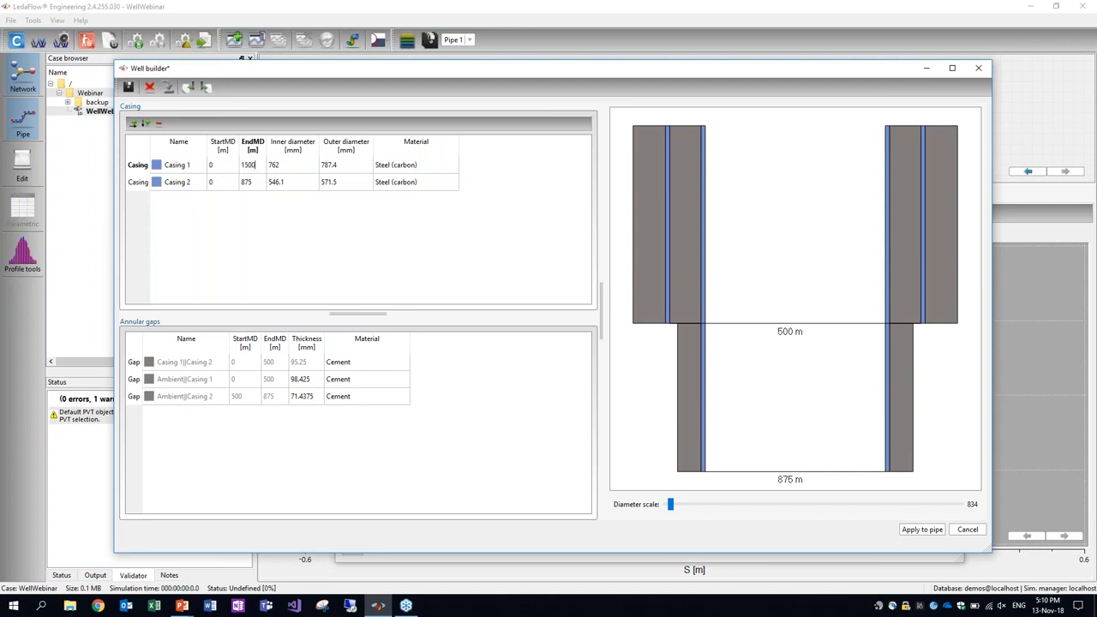
{"action": "key", "text": "Return"}
{"action": "key", "text": "Down"}
{"action": "type", "text": "2000"}
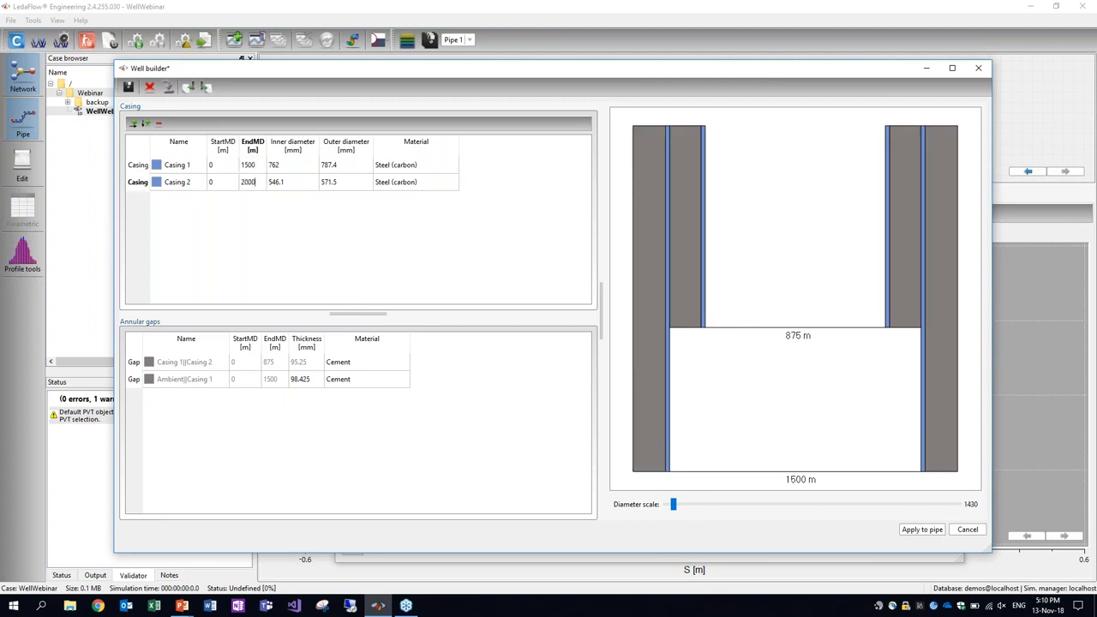
{"action": "key", "text": "Return"}
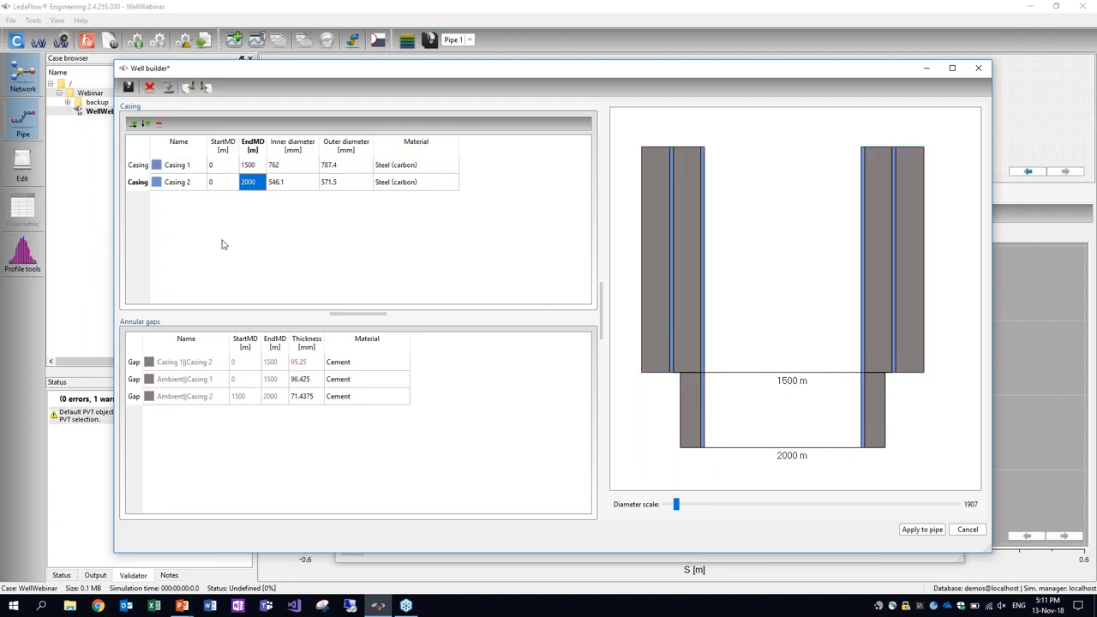
Set Casing 1's inner diameter to 250 mm and its outer diameter to 270 mm
{"action": "left_click", "coordinate": [289, 169]}
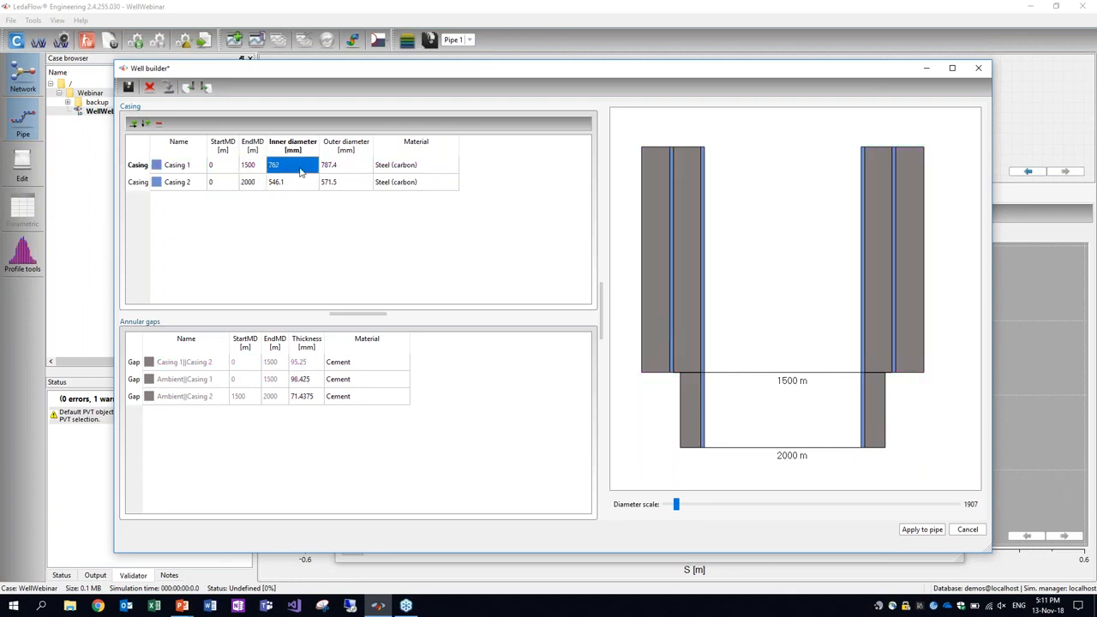
{"action": "type", "text": "250"}
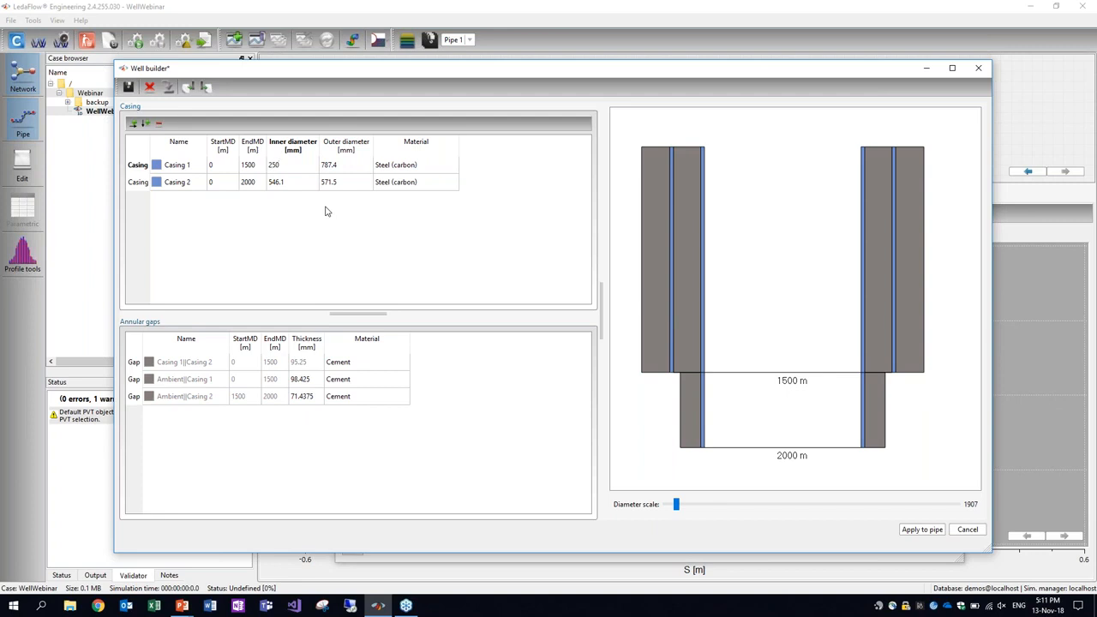
{"action": "key", "text": "Tab"}
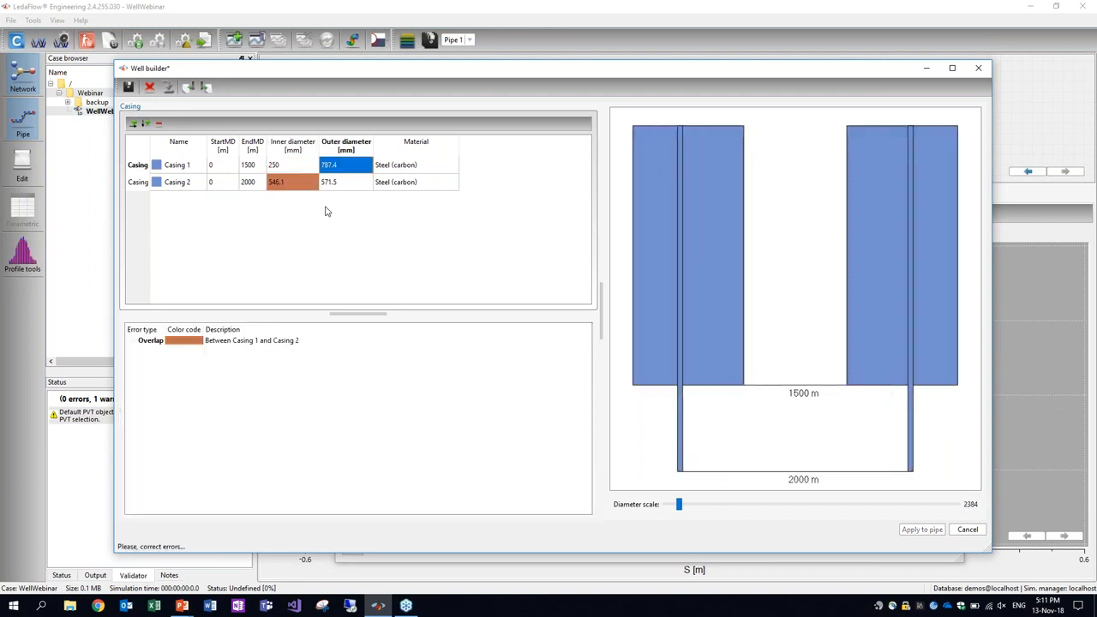
{"action": "type", "text": "270"}
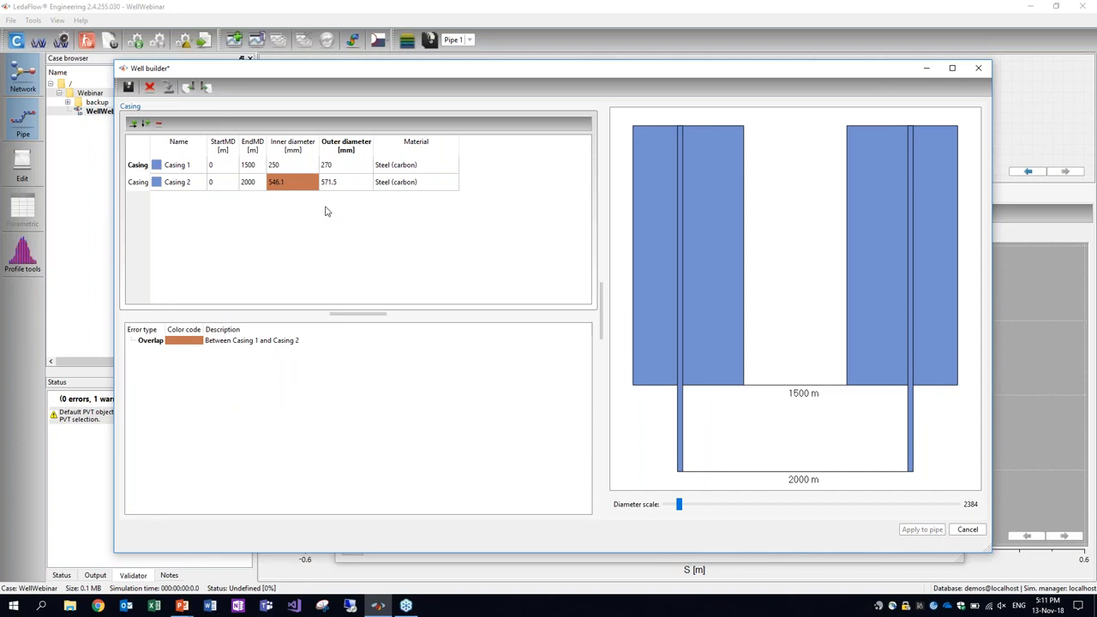
{"action": "key", "text": "Tab"}
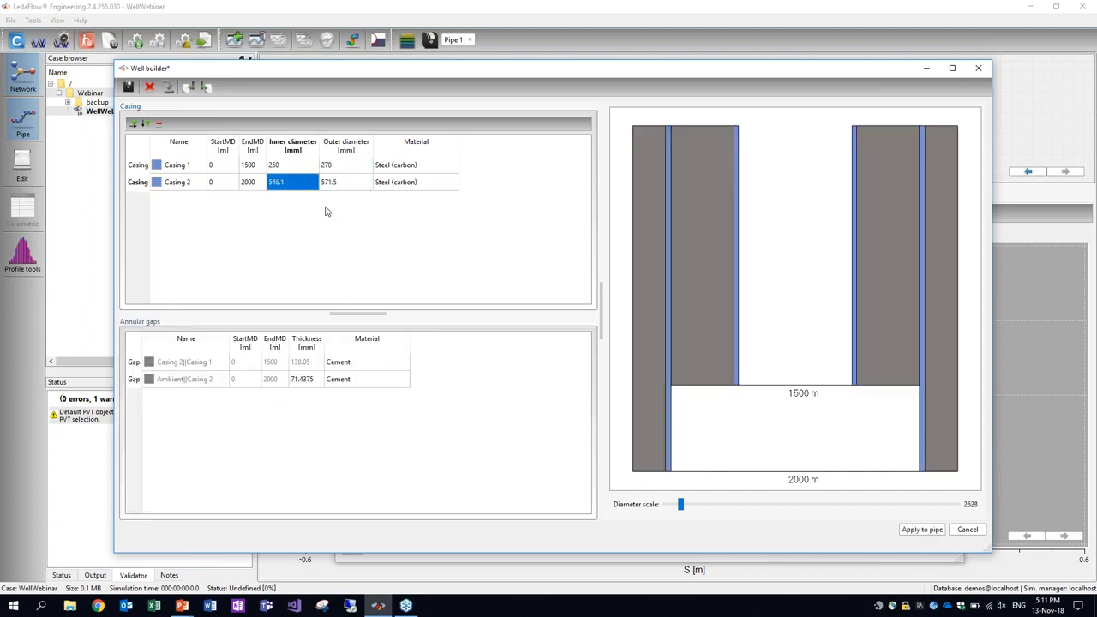
Set Casing 2's inner diameter to 150 mm and its outer diameter to 170 mm
{"action": "type", "text": "150"}
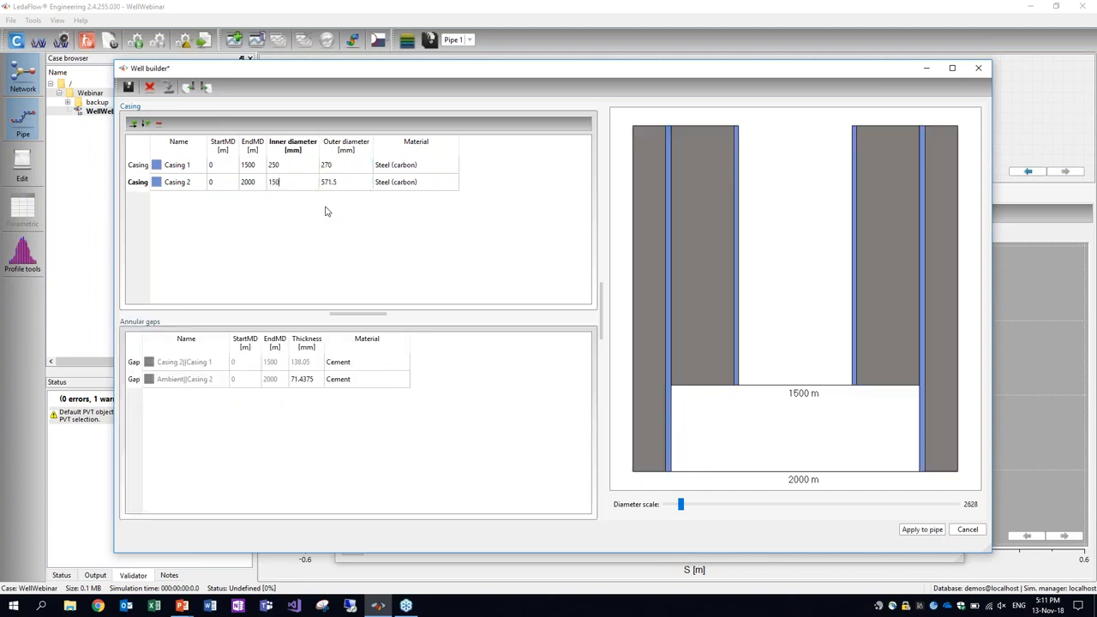
{"action": "key", "text": "Tab"}
{"action": "type", "text": "170"}
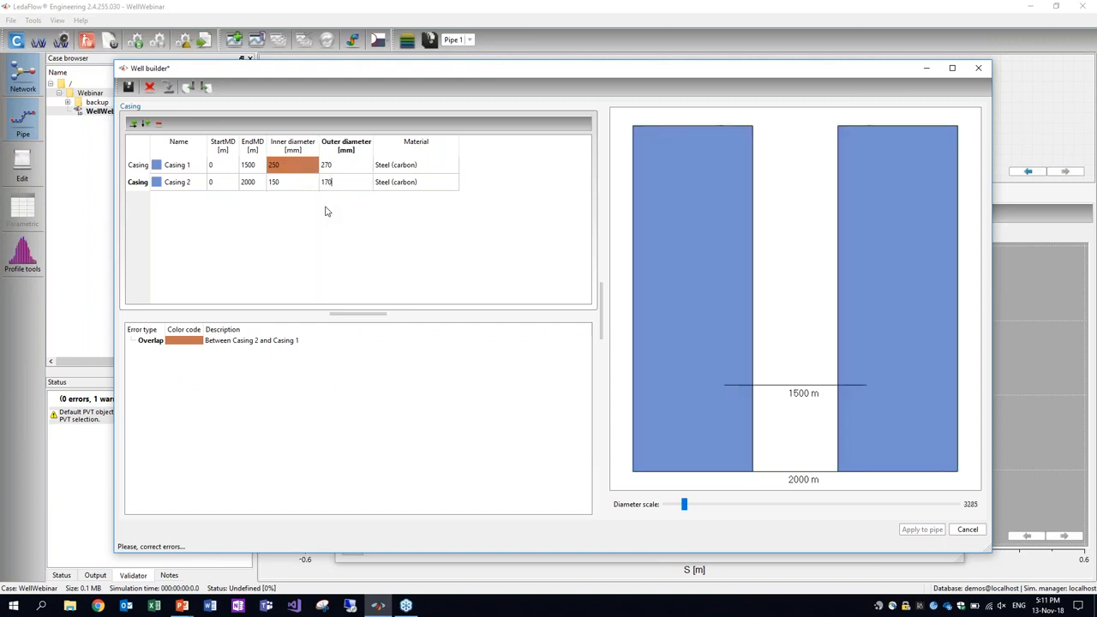
{"action": "key", "text": "Return"}
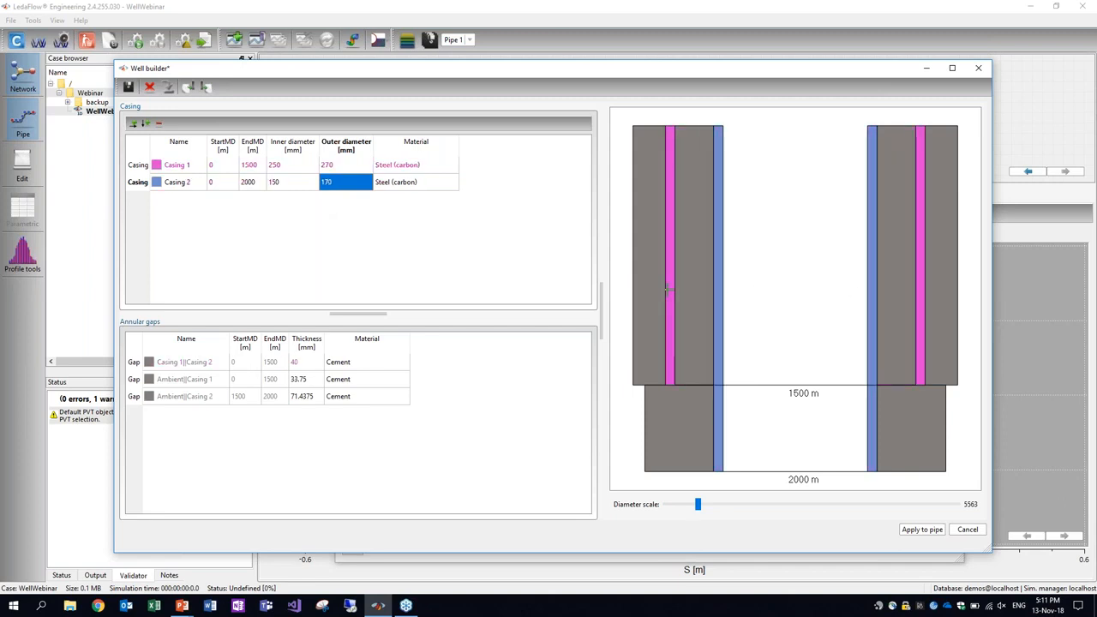
{"action": "key", "text": "Left"}
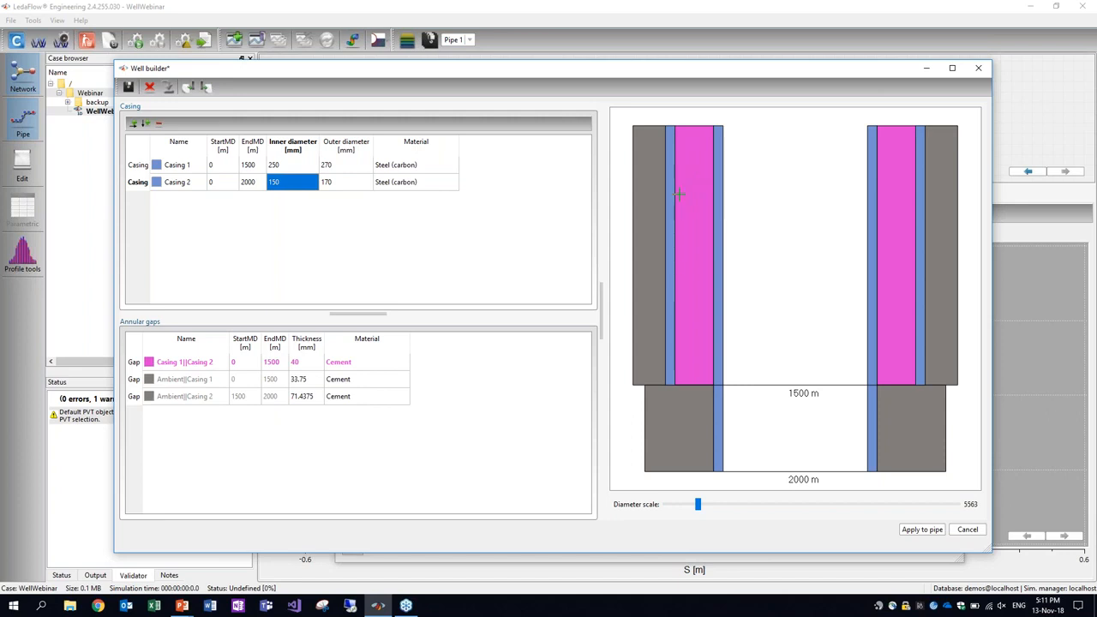
Change the material of the gap between Casing 1 and Casing 2 to ANNULUS
{"action": "left_click", "coordinate": [360, 364]}
{"action": "left_click", "coordinate": [360, 363]}
{"action": "left_click", "coordinate": [361, 363]}
{"action": "left_click", "coordinate": [363, 364]}
{"action": "left_click", "coordinate": [367, 375]}
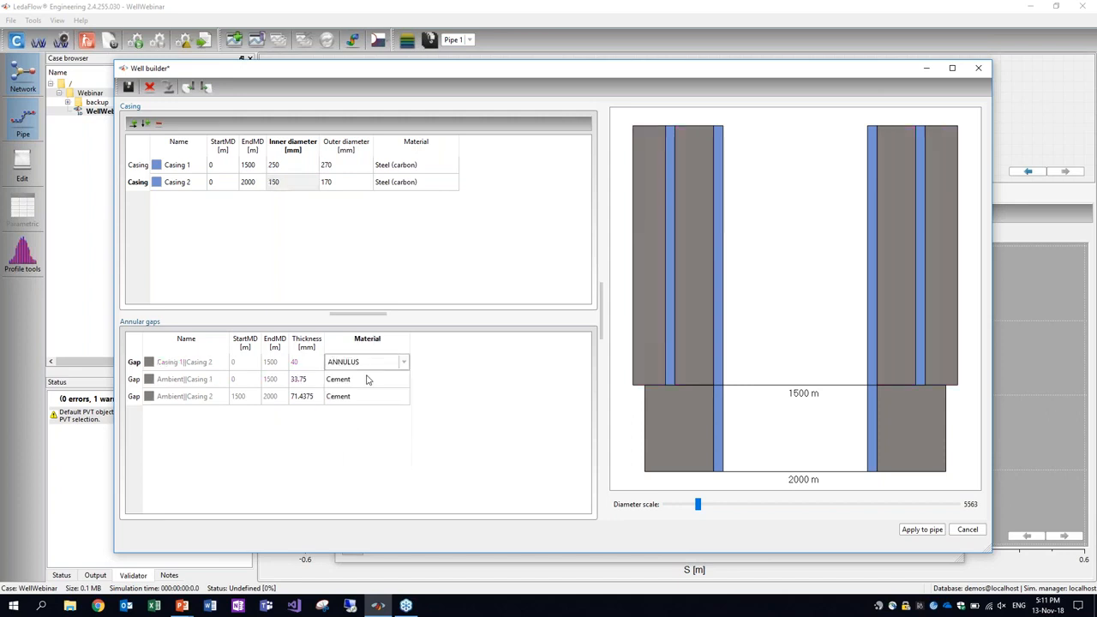
{"action": "left_click", "coordinate": [367, 381]}
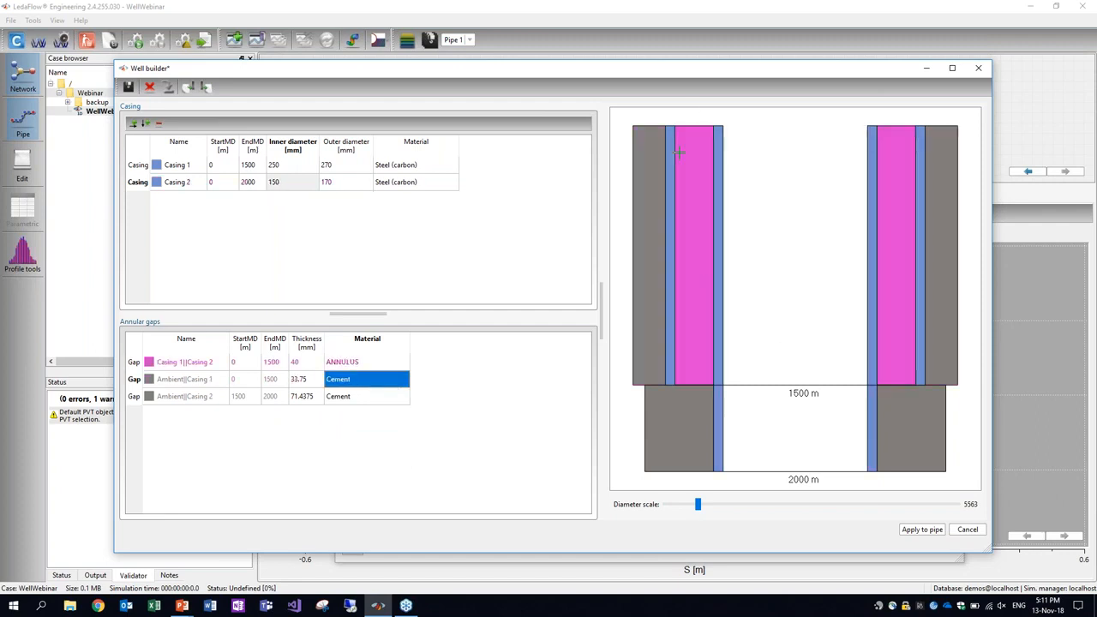
{"action": "left_click", "coordinate": [362, 364]}
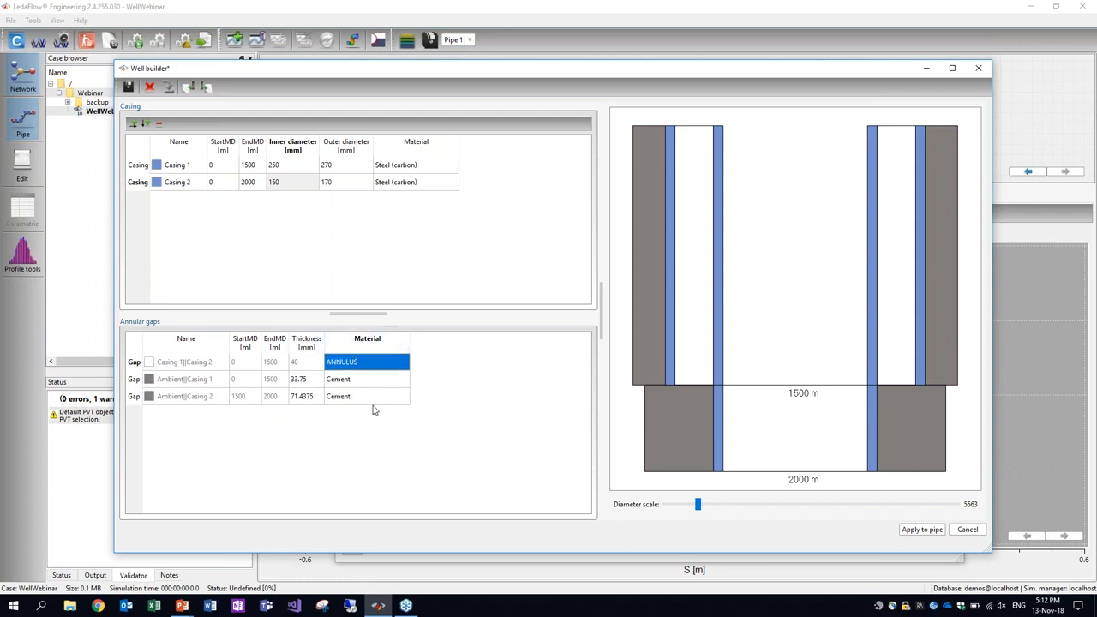
{"action": "left_click", "coordinate": [356, 382]}
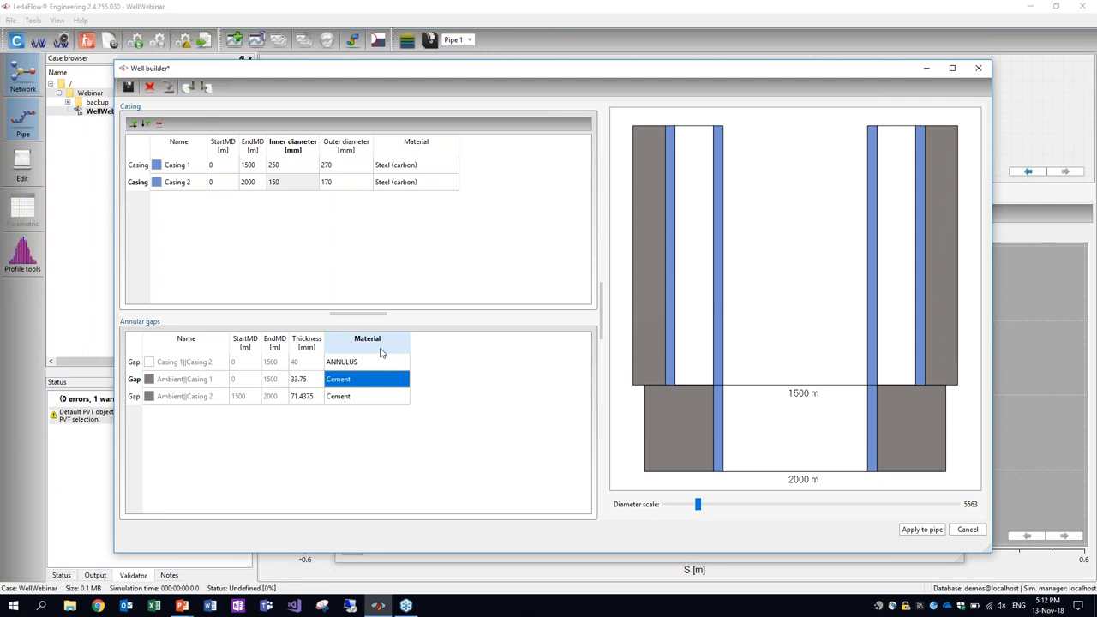
Set the thickness of both cement gaps between the casings and the ambient to 20 mm
{"action": "left_click", "coordinate": [317, 382]}
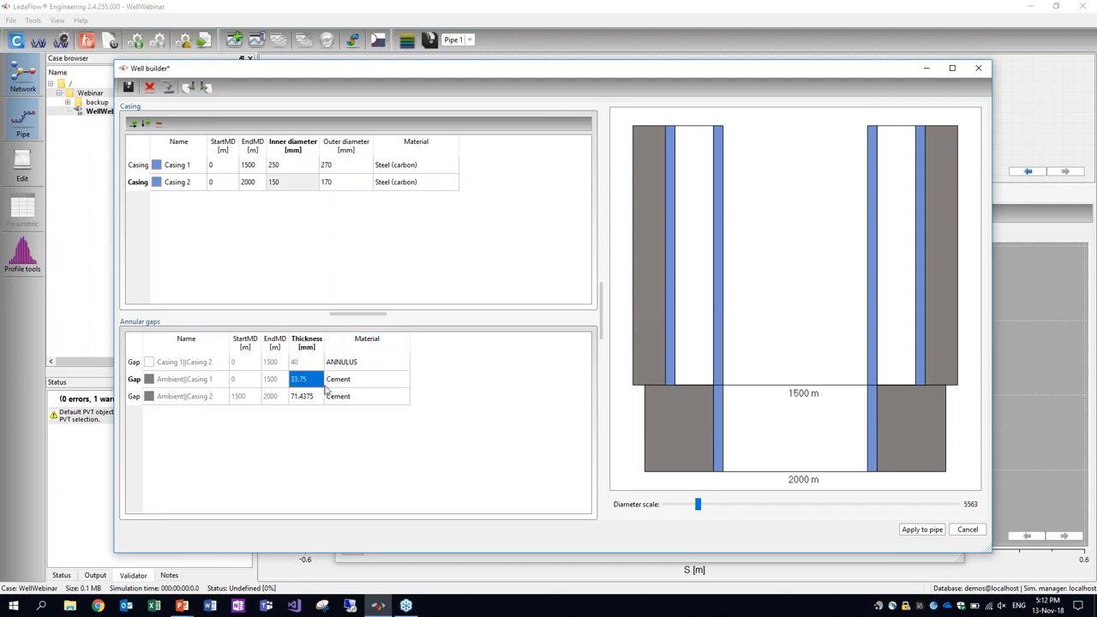
{"action": "type", "text": "20"}
{"action": "key", "text": "Return"}
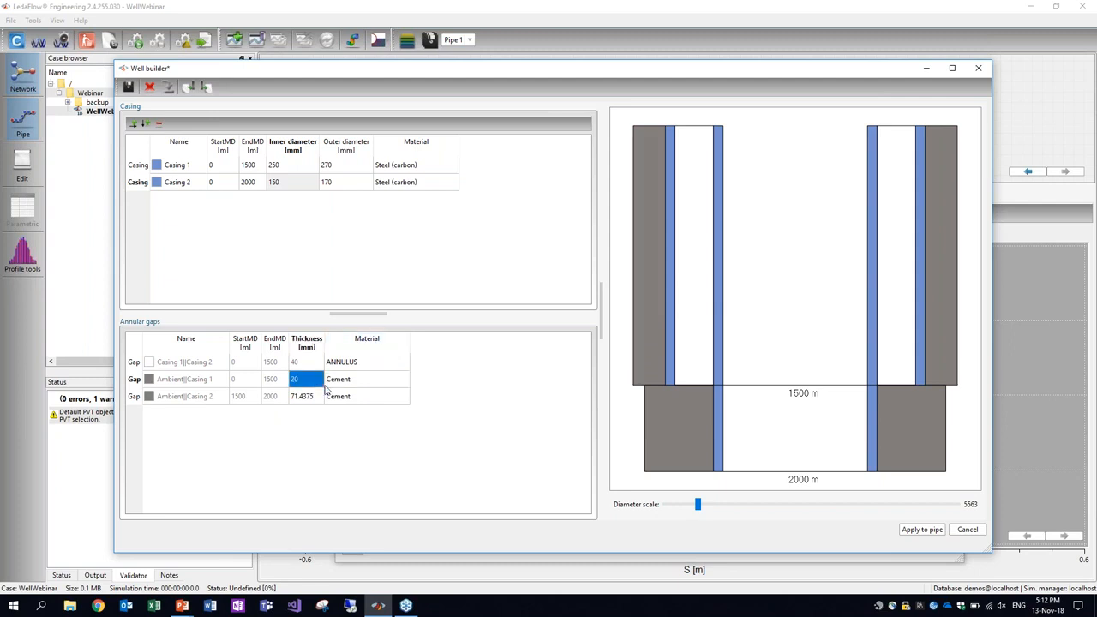
{"action": "key", "text": "Down"}
{"action": "type", "text": "20"}
{"action": "key", "text": "Return"}
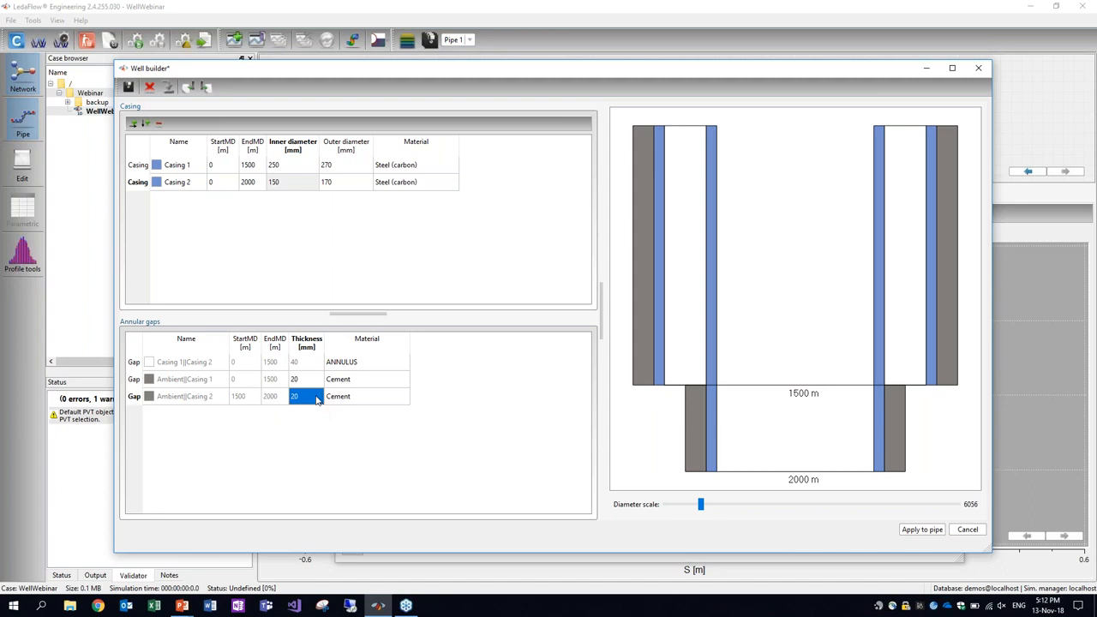
Apply the well structure to the pipe, check the wall layers in the geometry preview and accept the pipe settings
{"action": "left_click", "coordinate": [931, 531]}
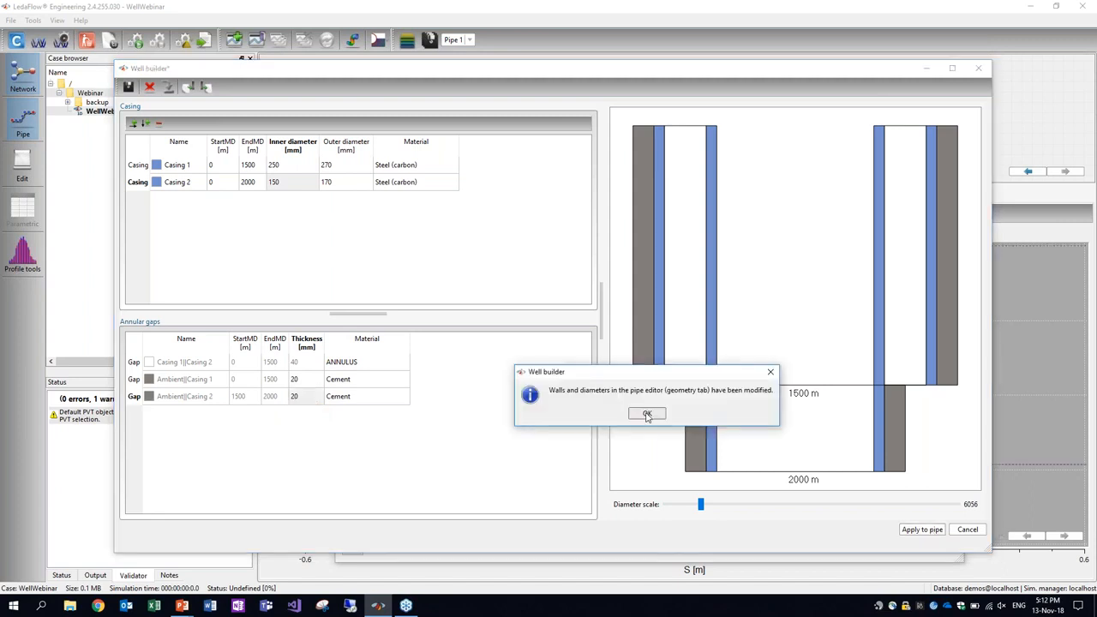
{"action": "left_click", "coordinate": [647, 415]}
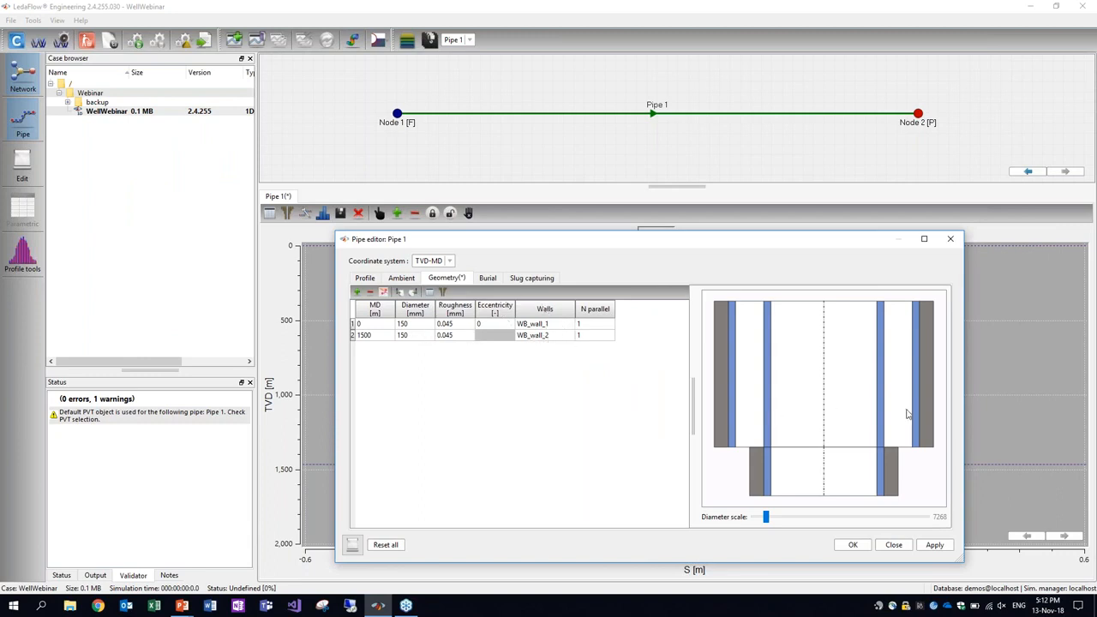
{"action": "mouse_move", "coordinate": [906, 414]}
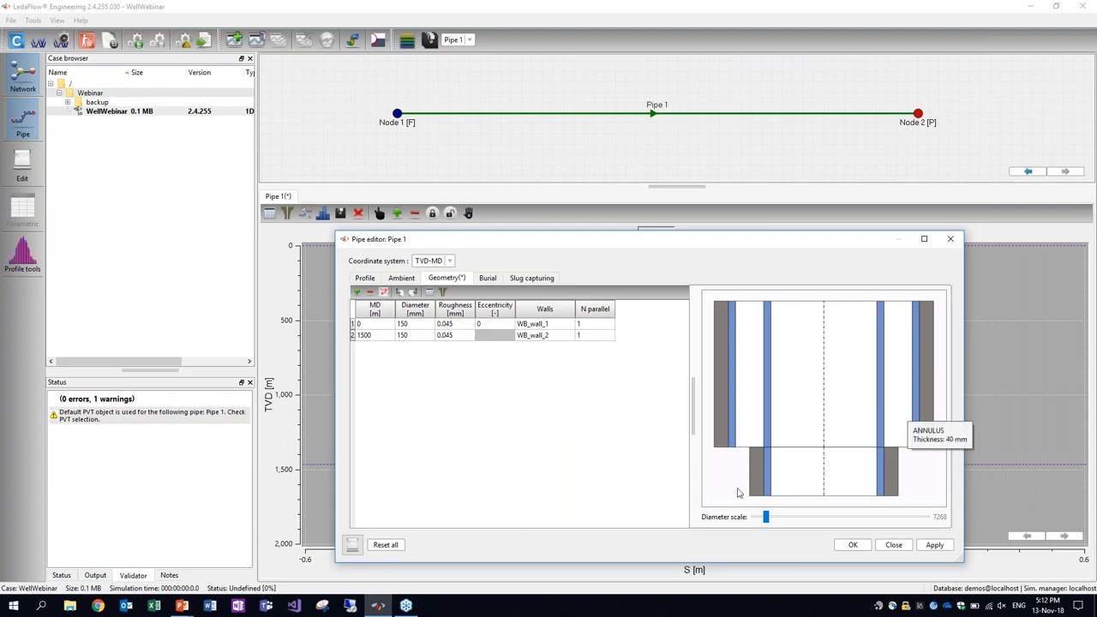
{"action": "mouse_move", "coordinate": [761, 482]}
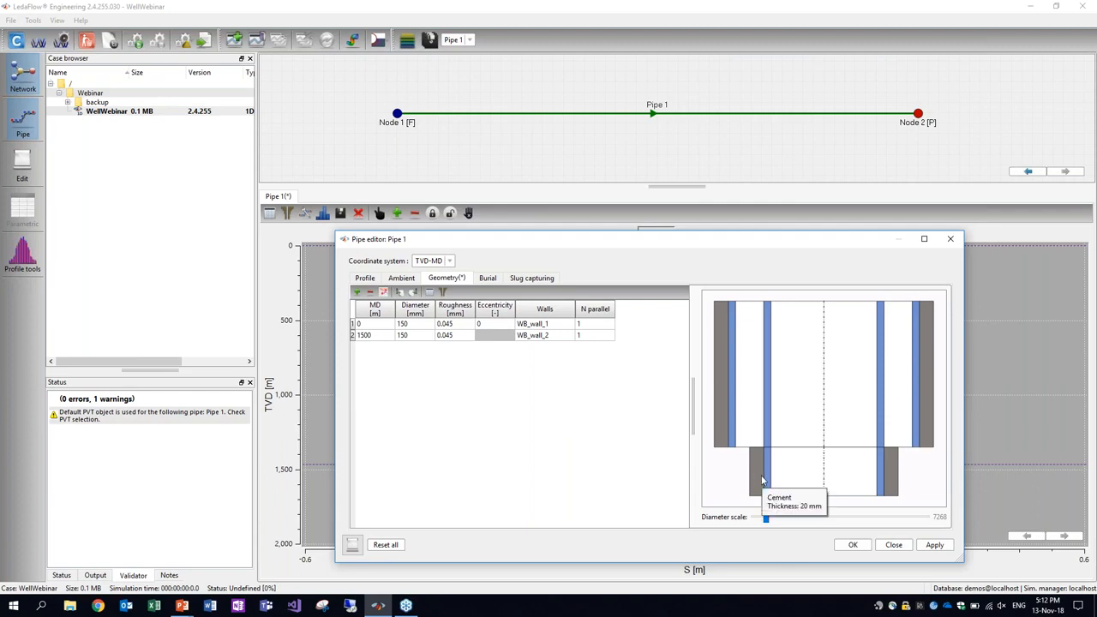
{"action": "left_click", "coordinate": [853, 546]}
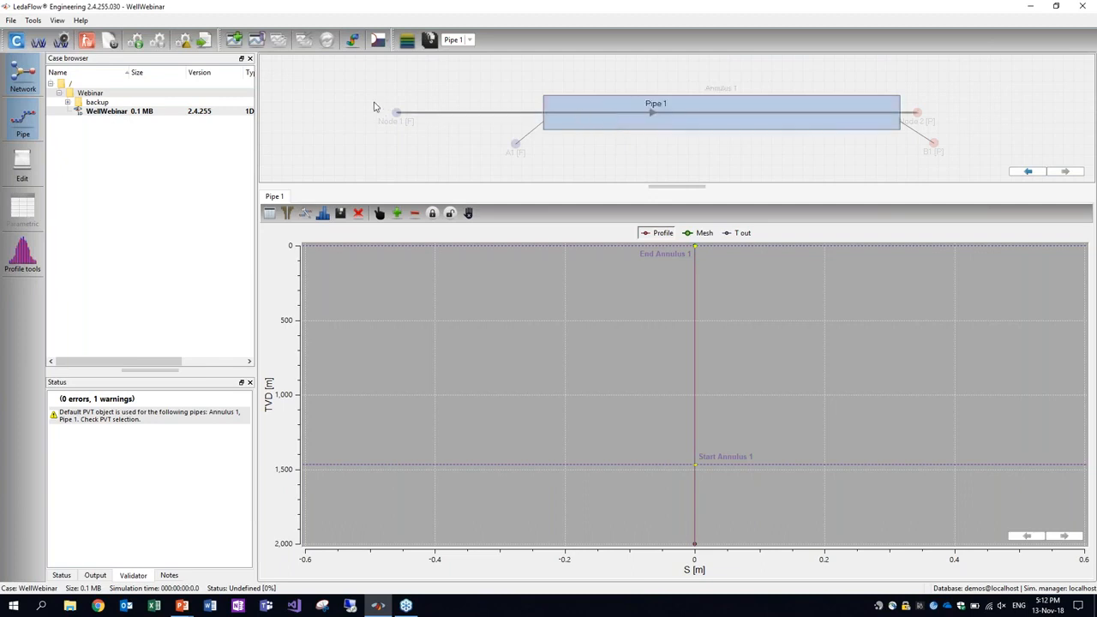
Rename Pipe 1 as Tubing 1
{"action": "right_click", "coordinate": [460, 114]}
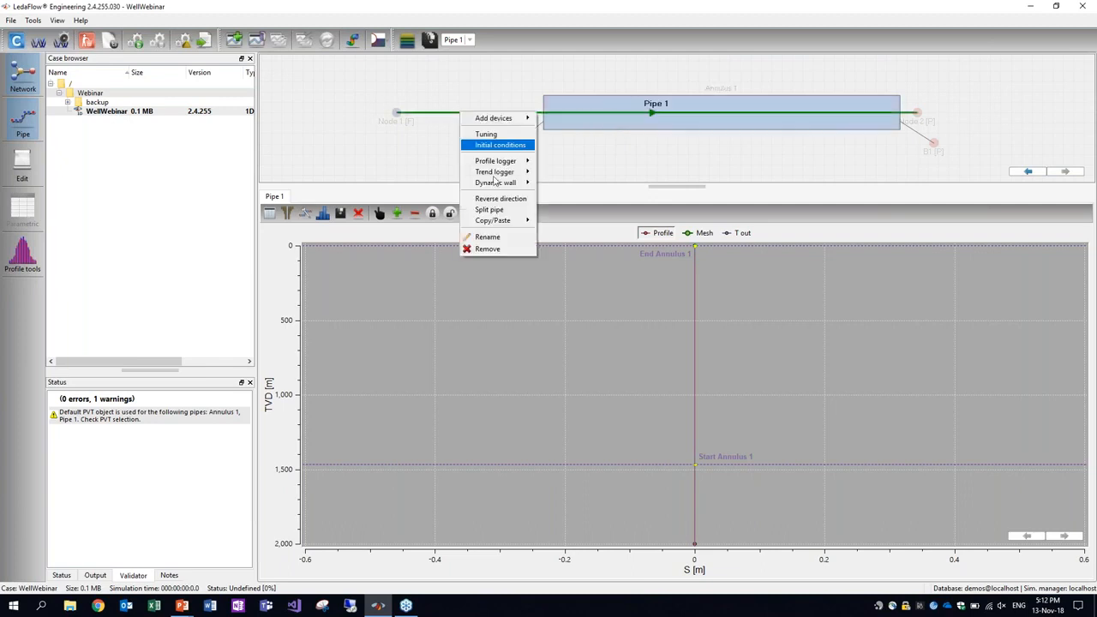
{"action": "left_click", "coordinate": [507, 238]}
{"action": "type", "text": "Tubing 1"}
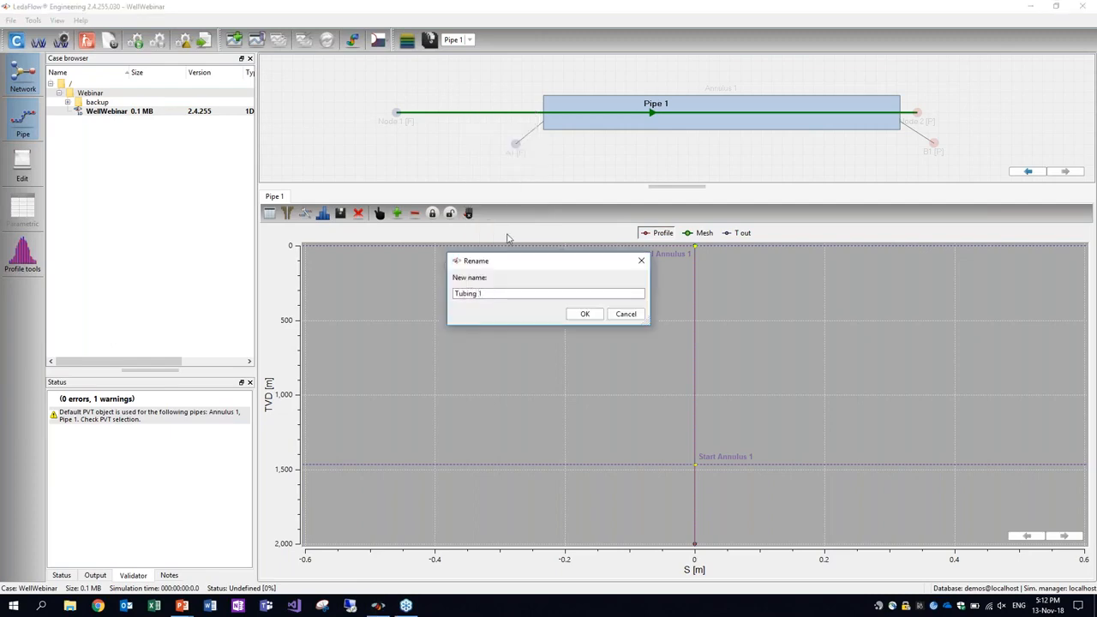
{"action": "key", "text": "Return"}
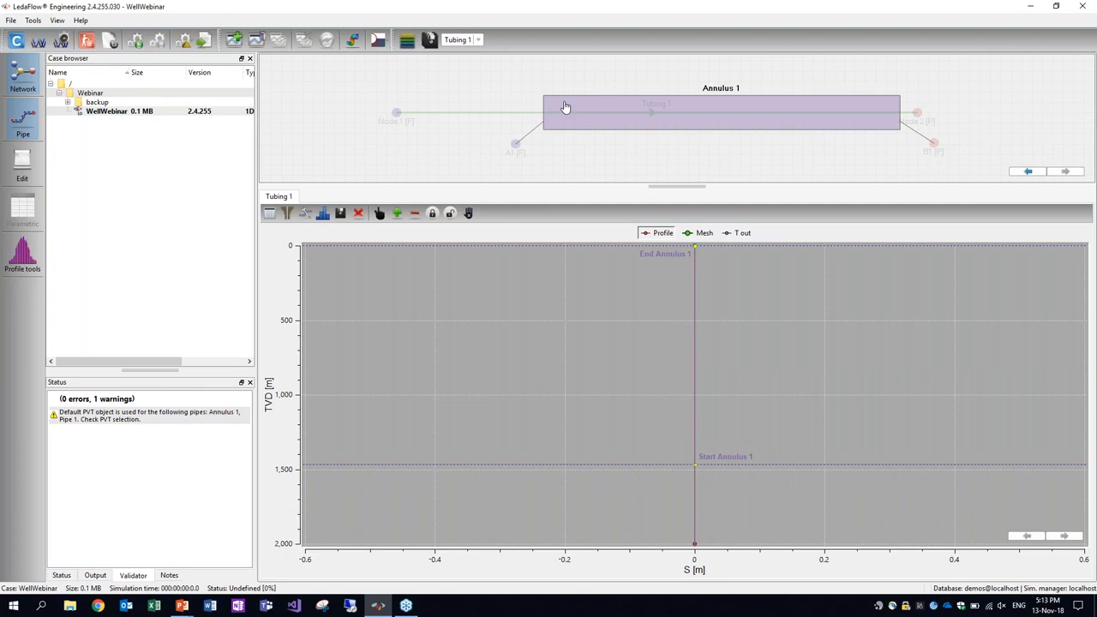
Rebuild Tubing 1's mesh with a 20 m maximum vertical cell length, check it around the annulus start, and close the profile view
{"action": "left_click", "coordinate": [700, 238]}
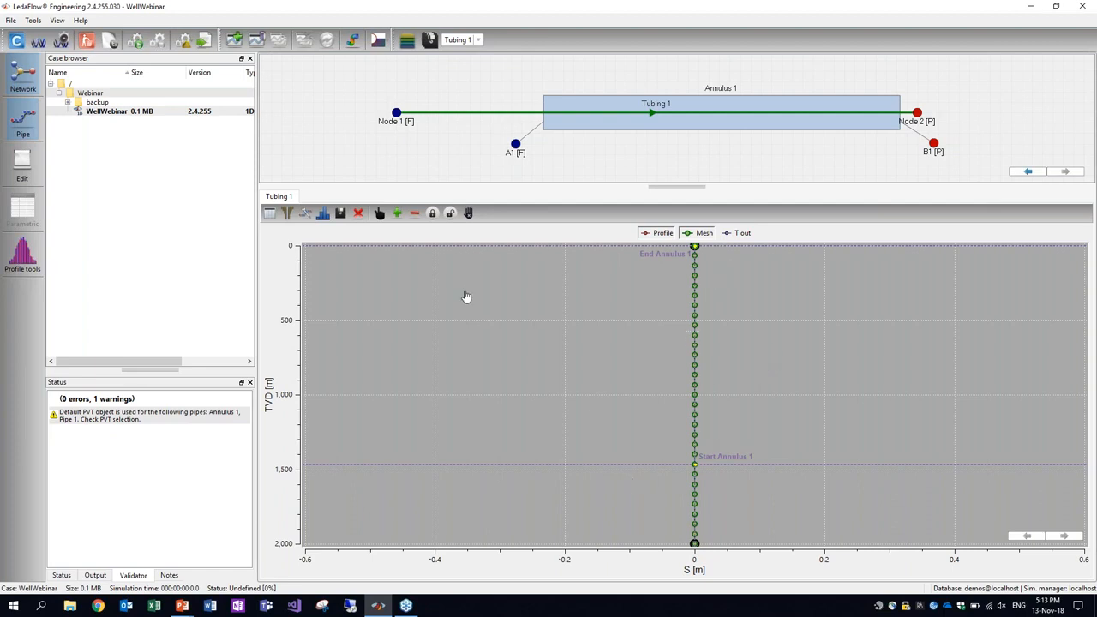
{"action": "left_click", "coordinate": [306, 214]}
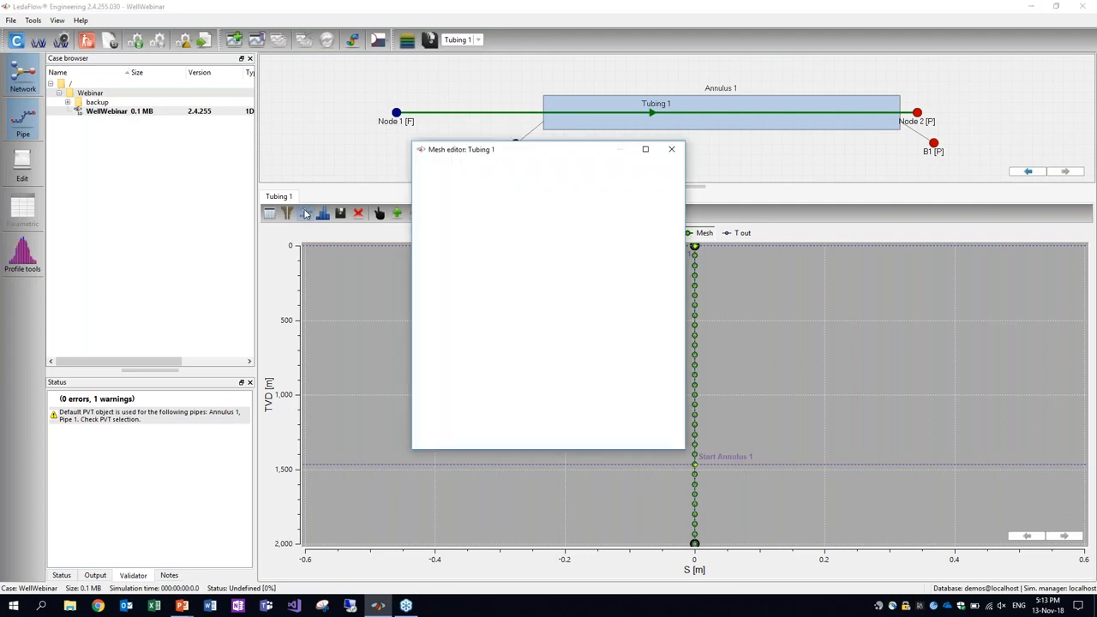
{"action": "double_click", "coordinate": [577, 255]}
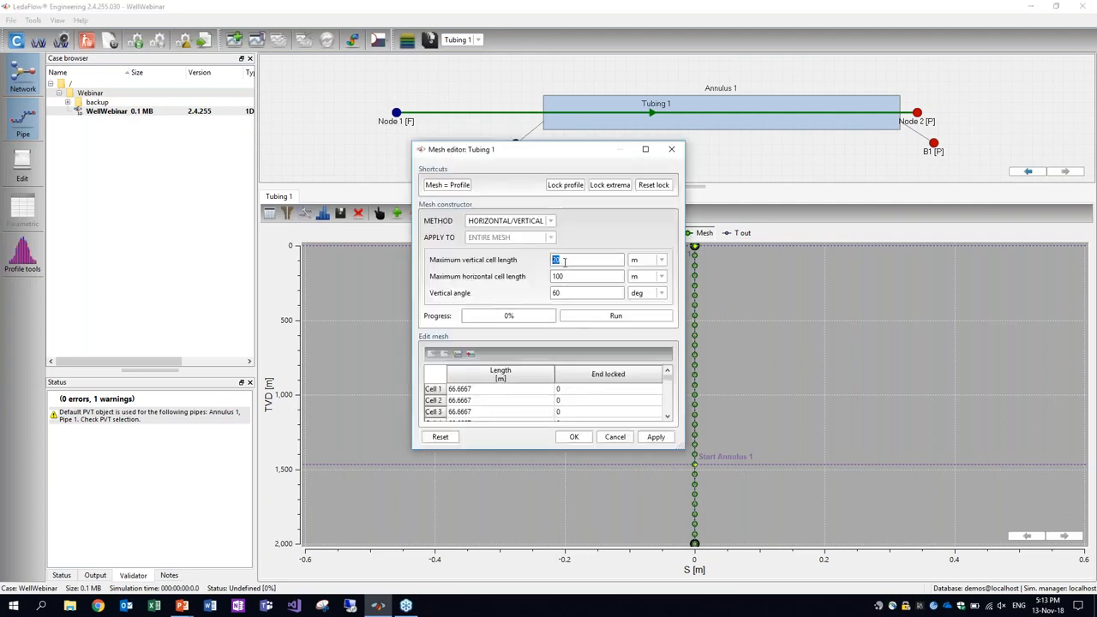
{"action": "left_click", "coordinate": [604, 317]}
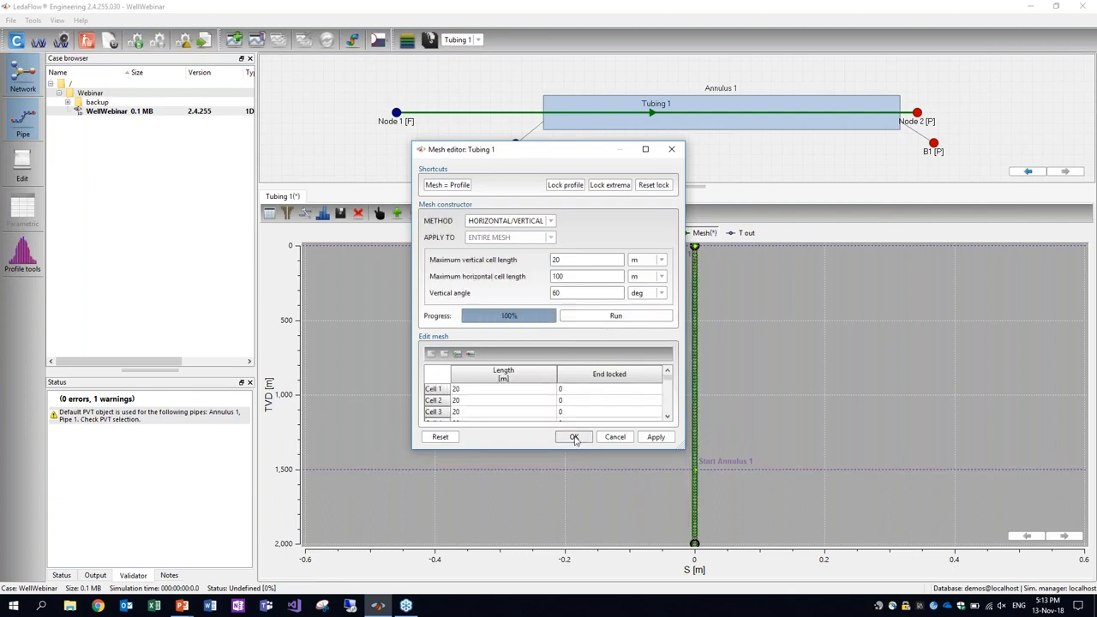
{"action": "left_click", "coordinate": [573, 436]}
{"action": "left_click_drag", "start_coordinate": [657, 429], "coordinate": [751, 524]}
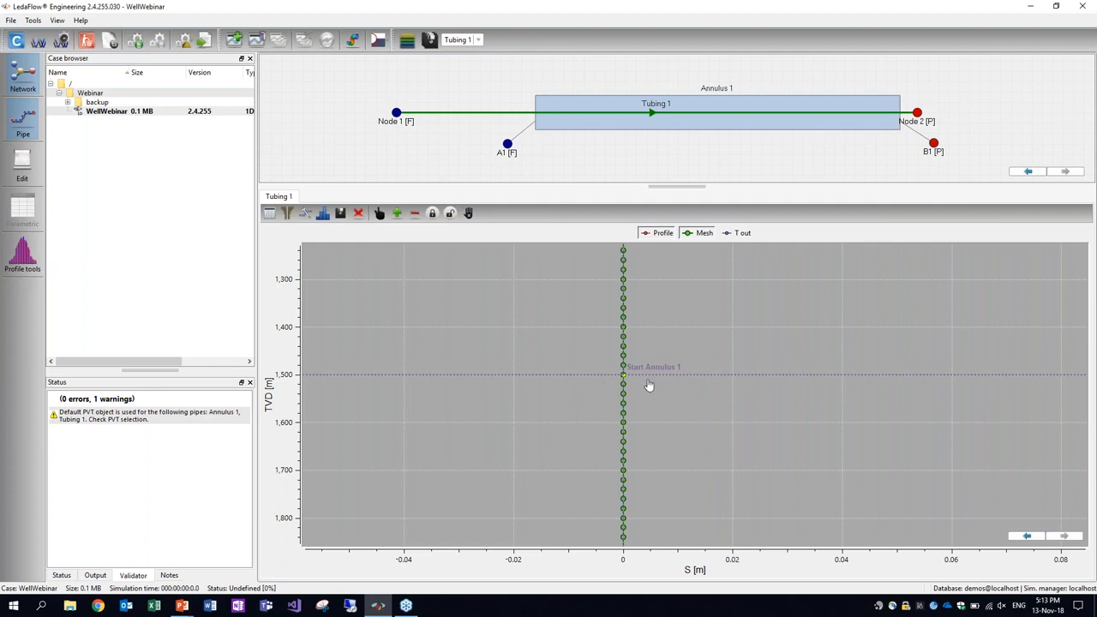
{"action": "right_click", "coordinate": [550, 313]}
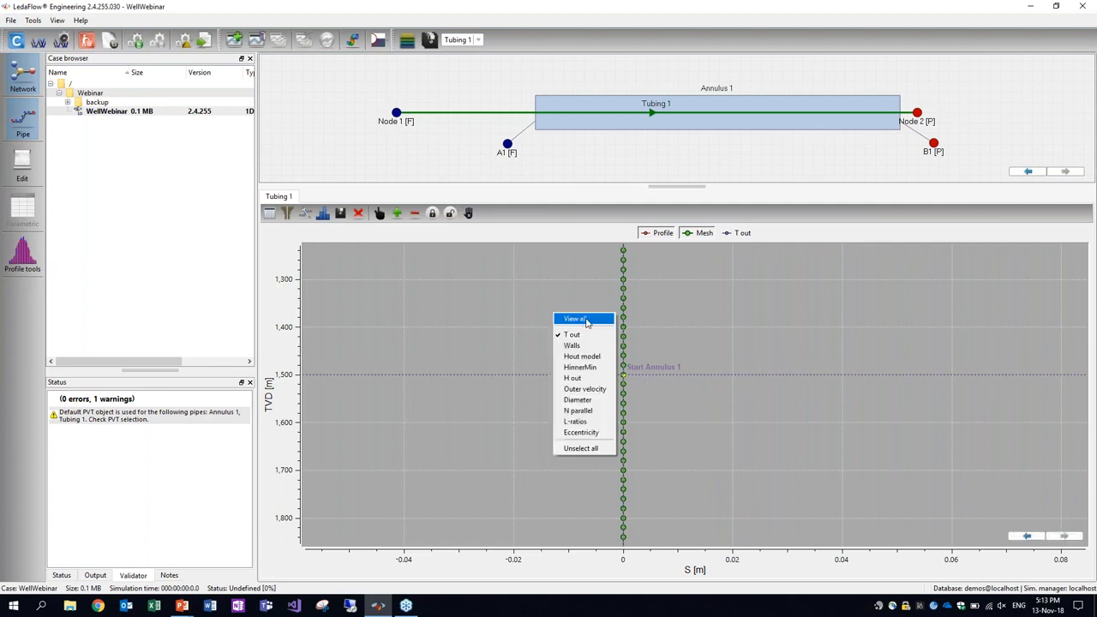
{"action": "left_click", "coordinate": [583, 318]}
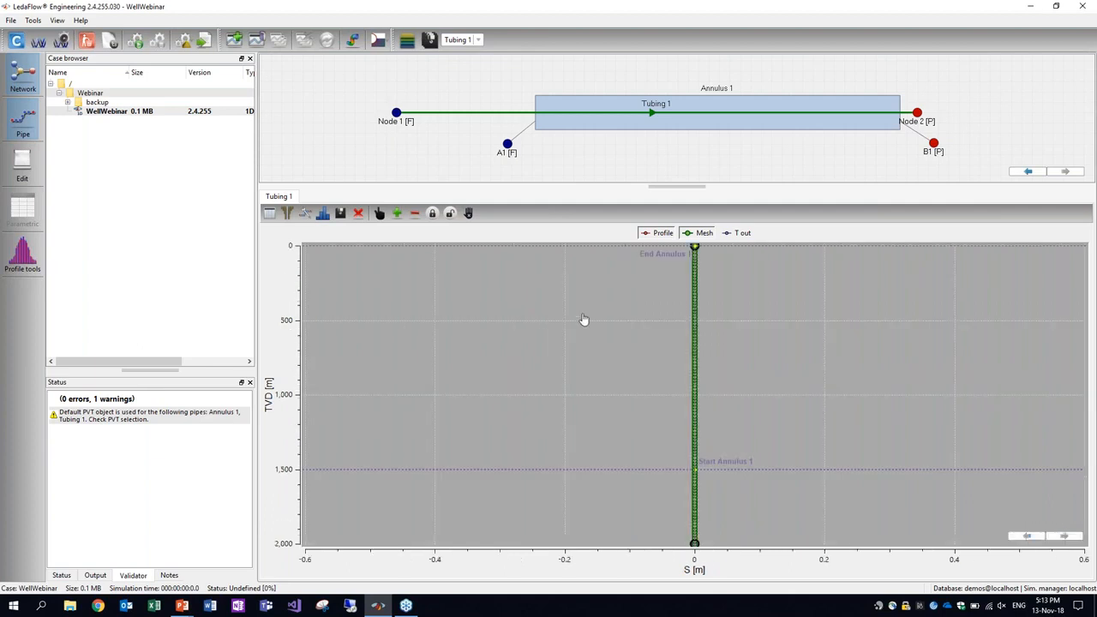
{"action": "left_click", "coordinate": [22, 120]}
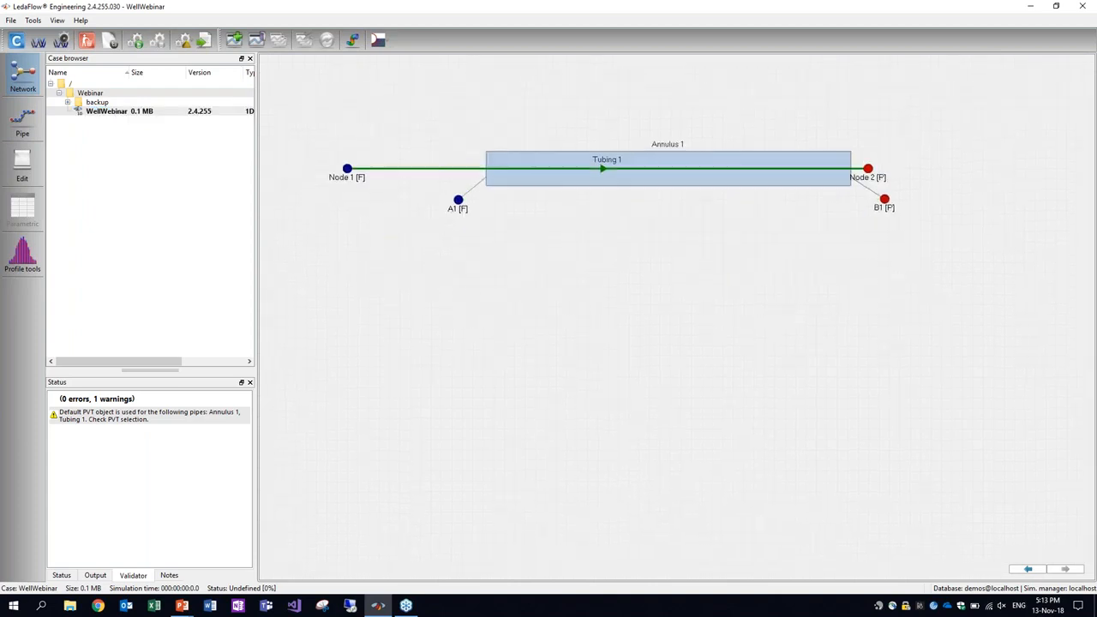
Add a PVT object of type BlackOil named BlackOil_1 to the case's PVT library
{"action": "left_click", "coordinate": [17, 41]}
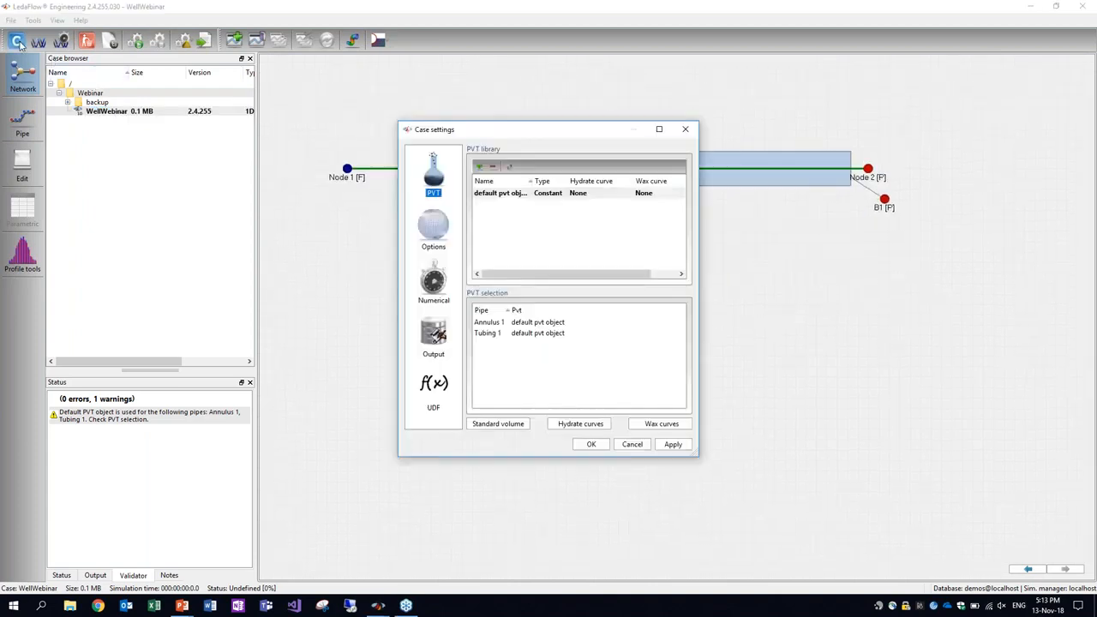
{"action": "left_click", "coordinate": [478, 167]}
{"action": "left_click", "coordinate": [524, 272]}
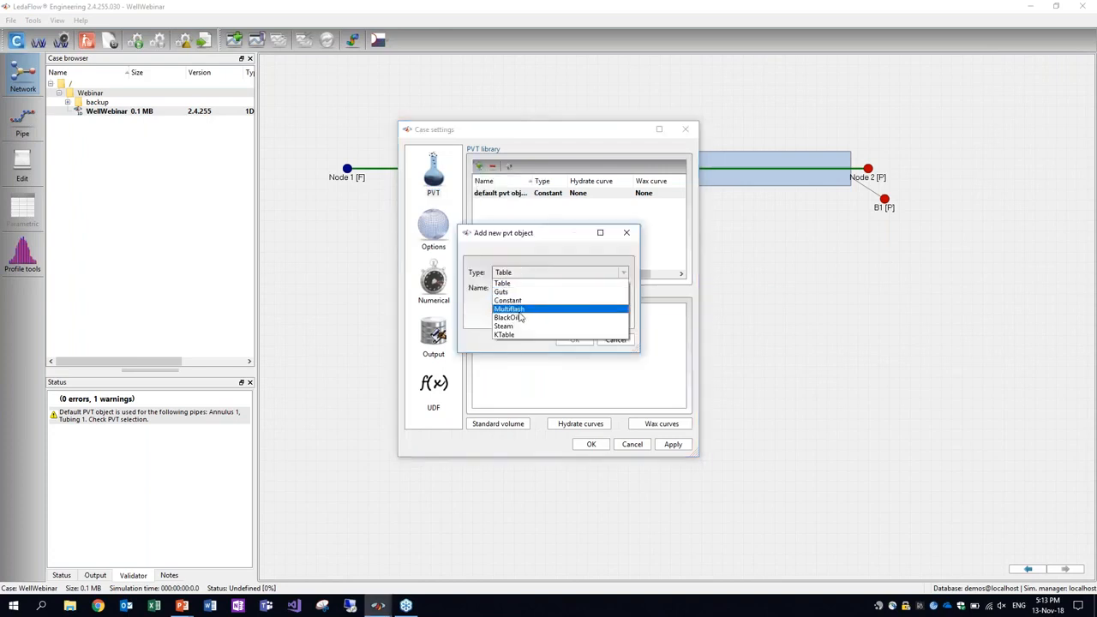
{"action": "left_click", "coordinate": [522, 317]}
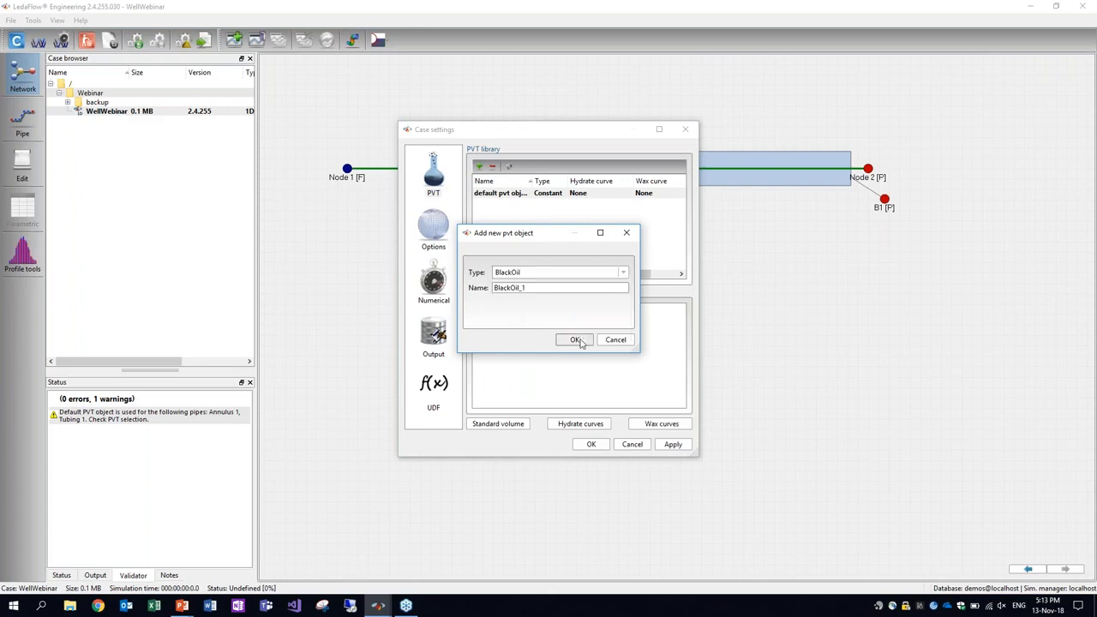
{"action": "left_click", "coordinate": [576, 340]}
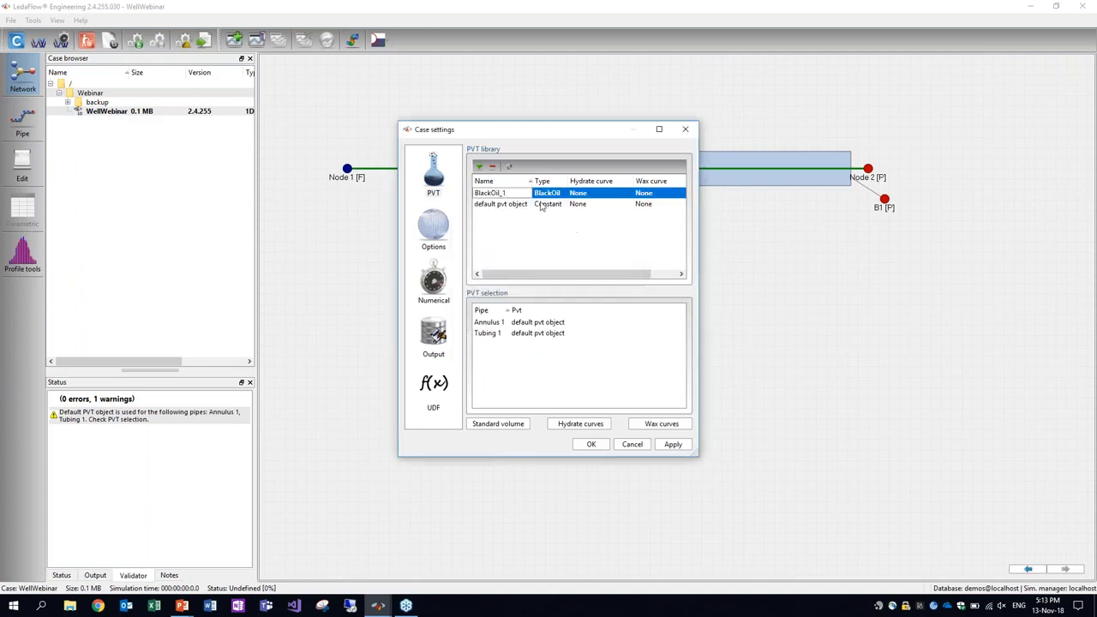
Review the GOR and water cut in the BlackOil_1 fluid properties and close the PVT settings
{"action": "left_click", "coordinate": [510, 168]}
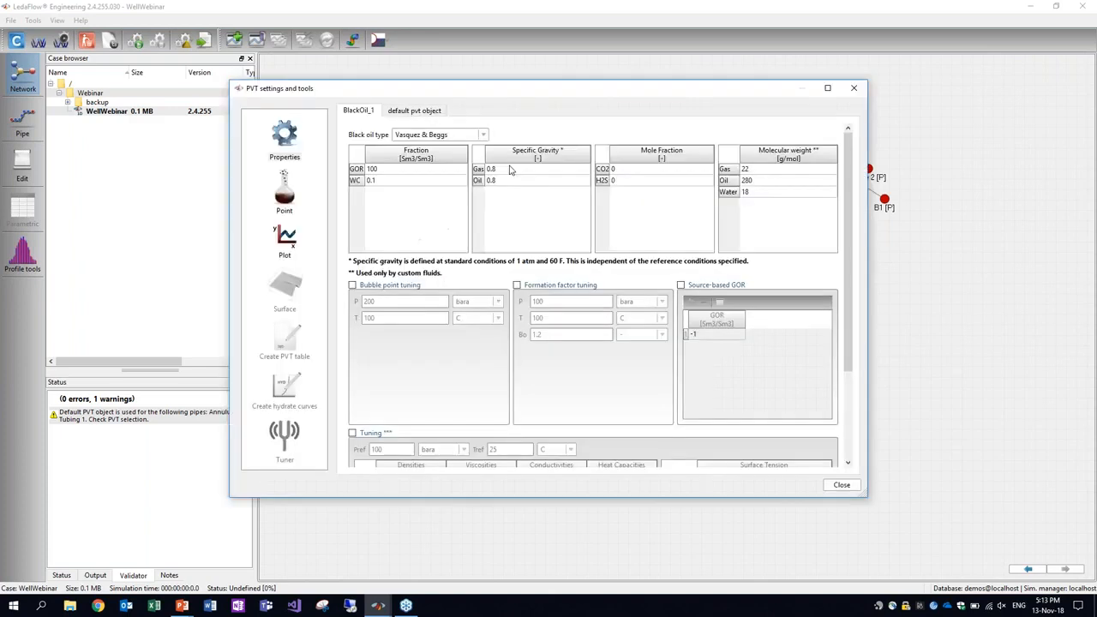
{"action": "left_click", "coordinate": [403, 169]}
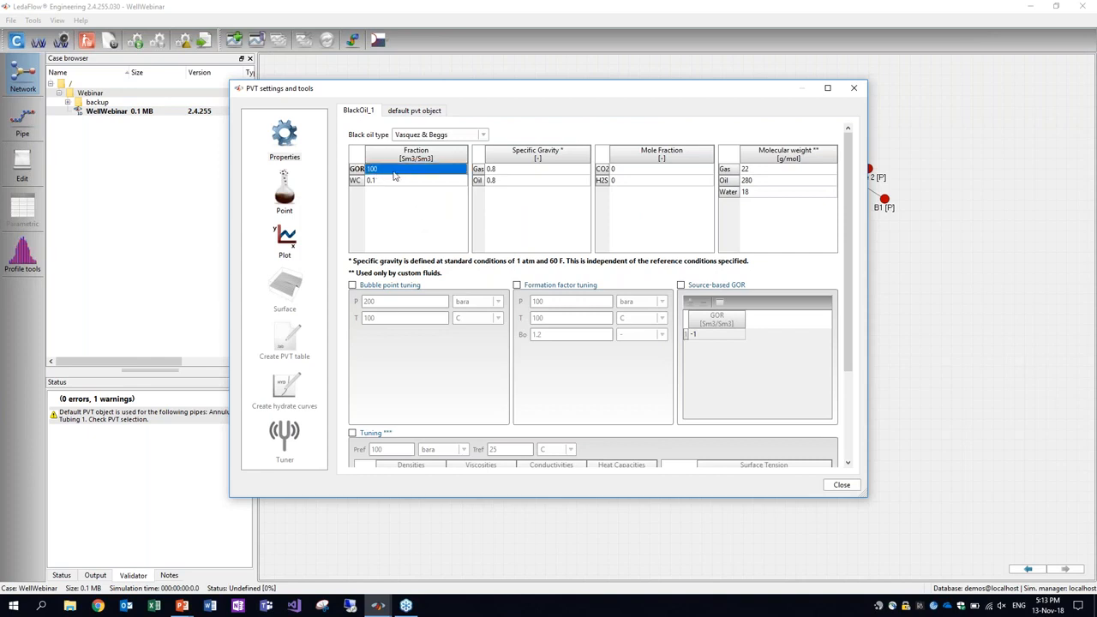
{"action": "left_click", "coordinate": [390, 182]}
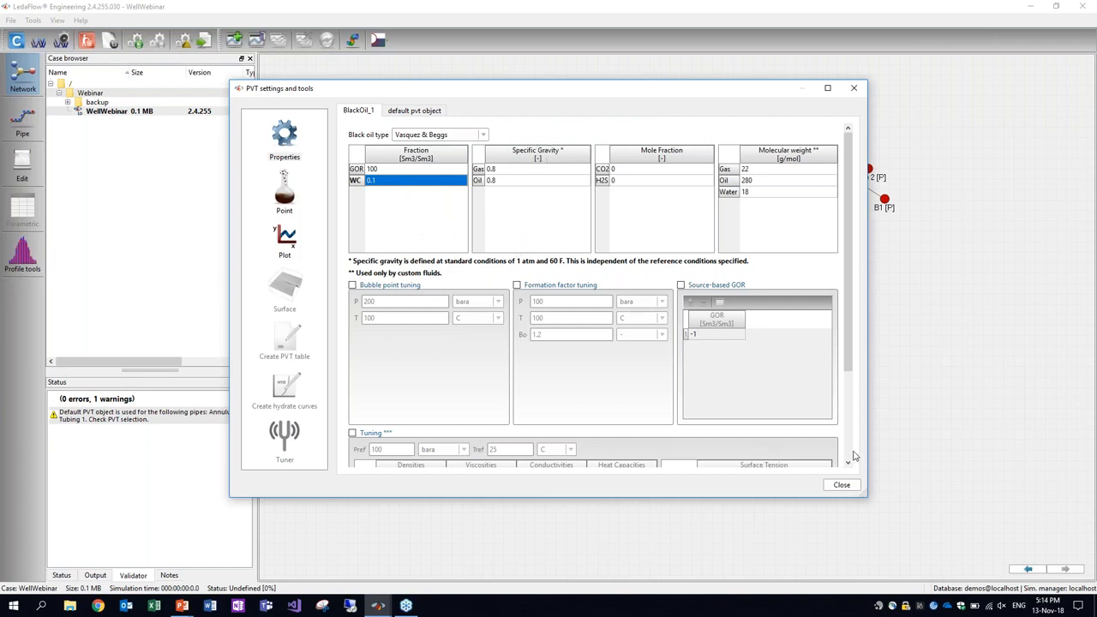
{"action": "left_click", "coordinate": [842, 484]}
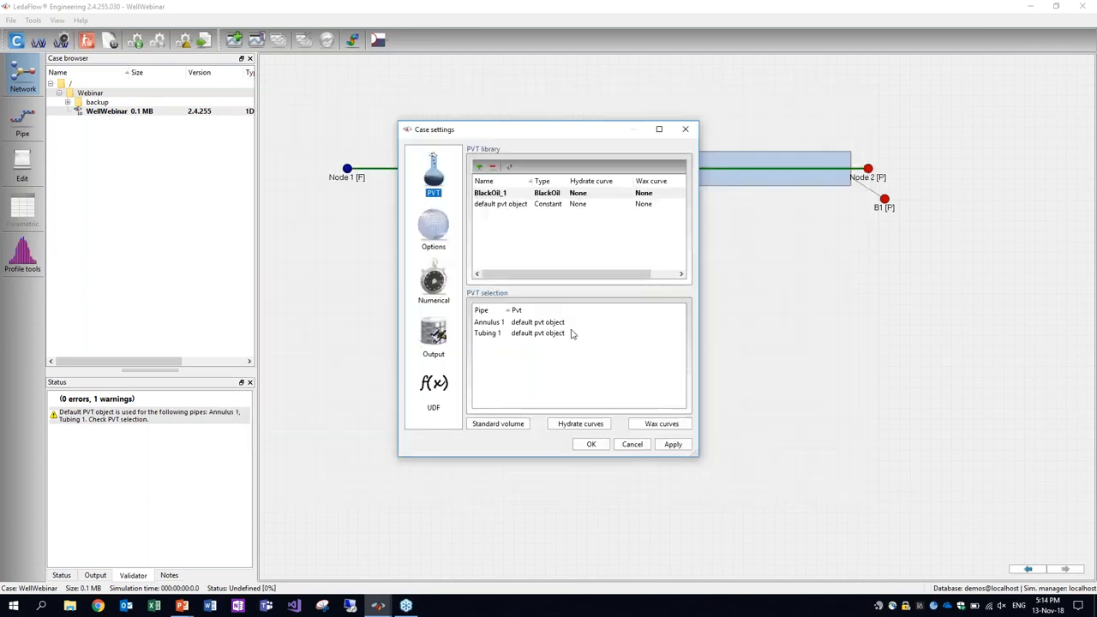
Assign BlackOil_1 as the PVT for Annulus 1 and Tubing 1 and apply the selection
{"action": "left_click", "coordinate": [572, 325]}
{"action": "left_click", "coordinate": [570, 324]}
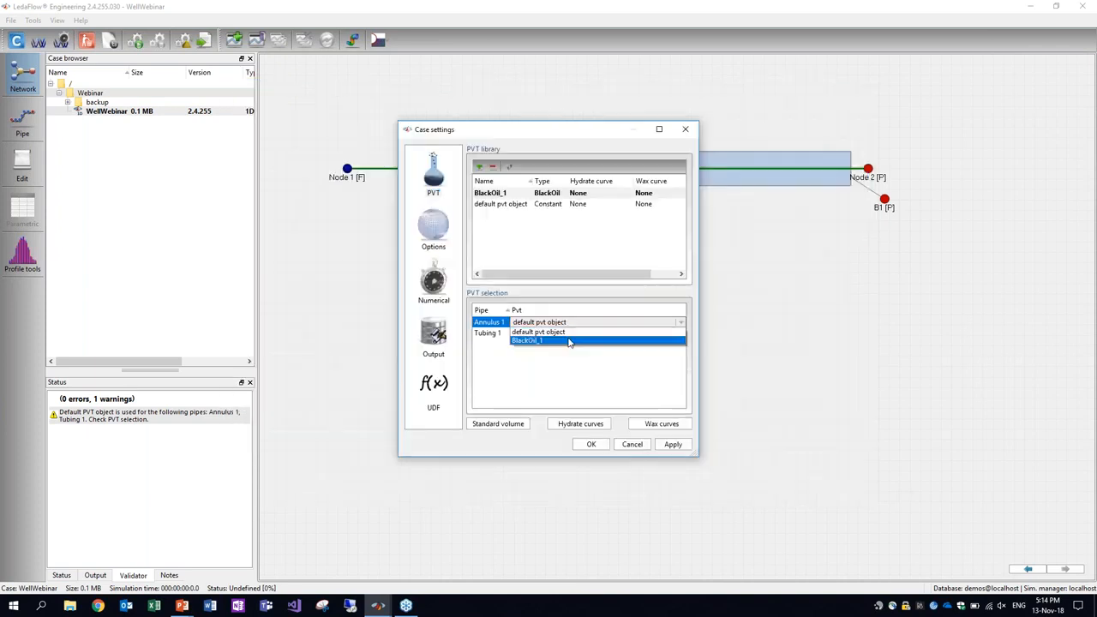
{"action": "left_click", "coordinate": [570, 341]}
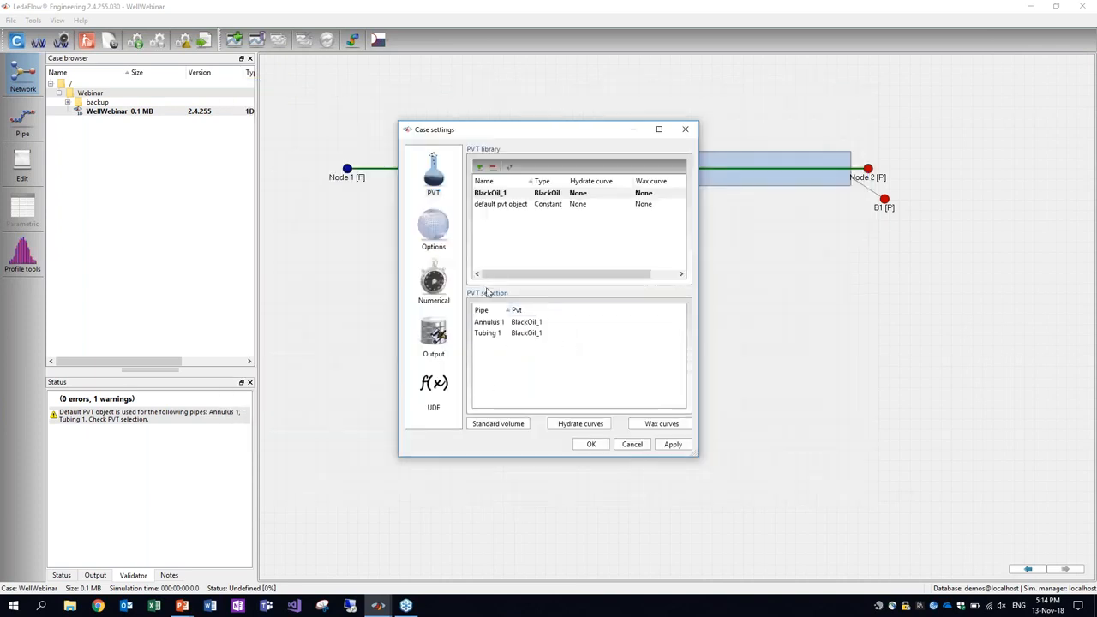
{"action": "left_click", "coordinate": [671, 443]}
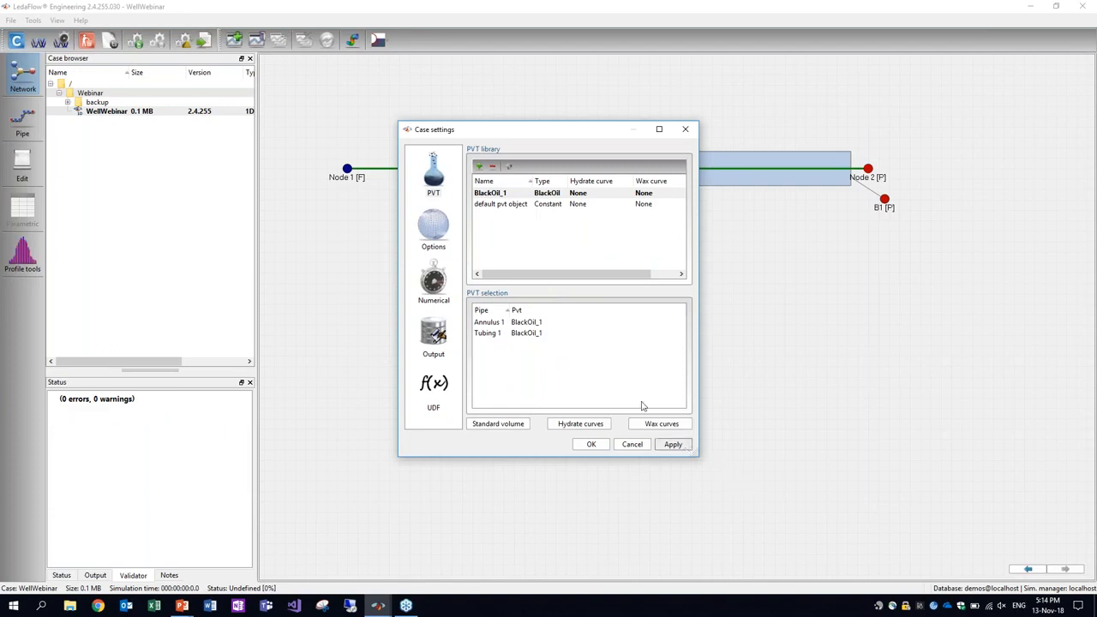
Enable custom fluid tracking in the case options and add OBM to the tracked custom fluids
{"action": "left_click", "coordinate": [432, 221]}
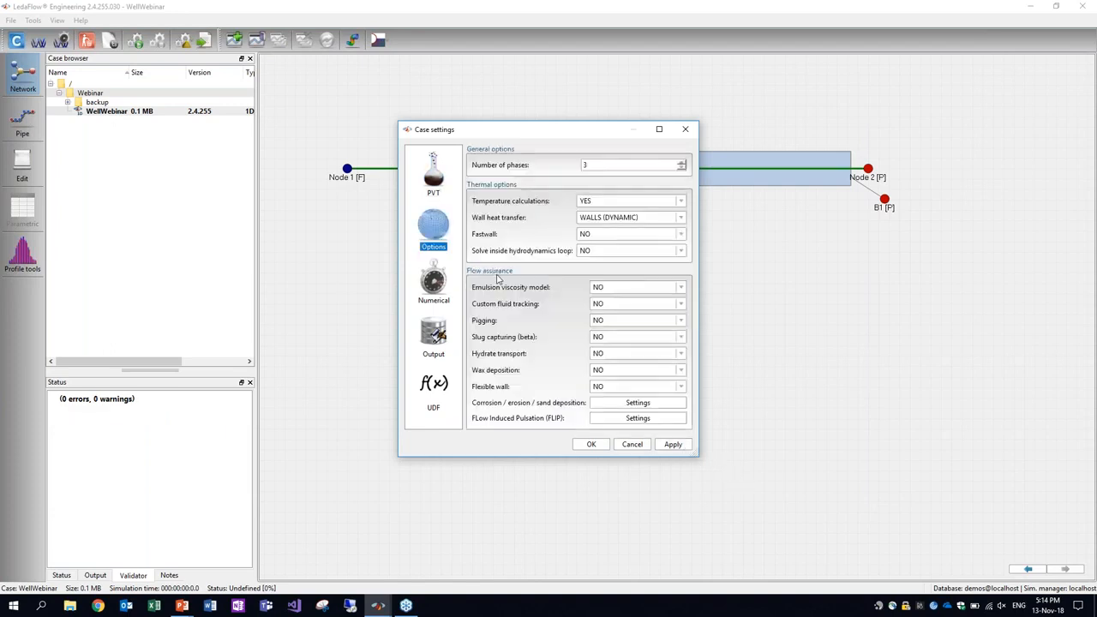
{"action": "left_click", "coordinate": [593, 305]}
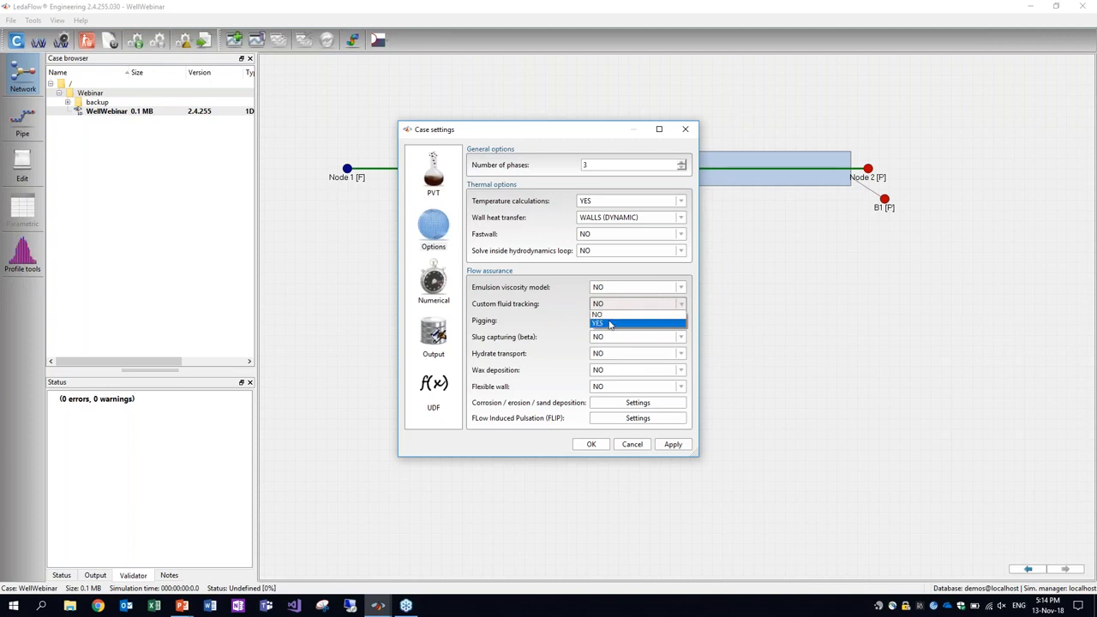
{"action": "left_click", "coordinate": [610, 324]}
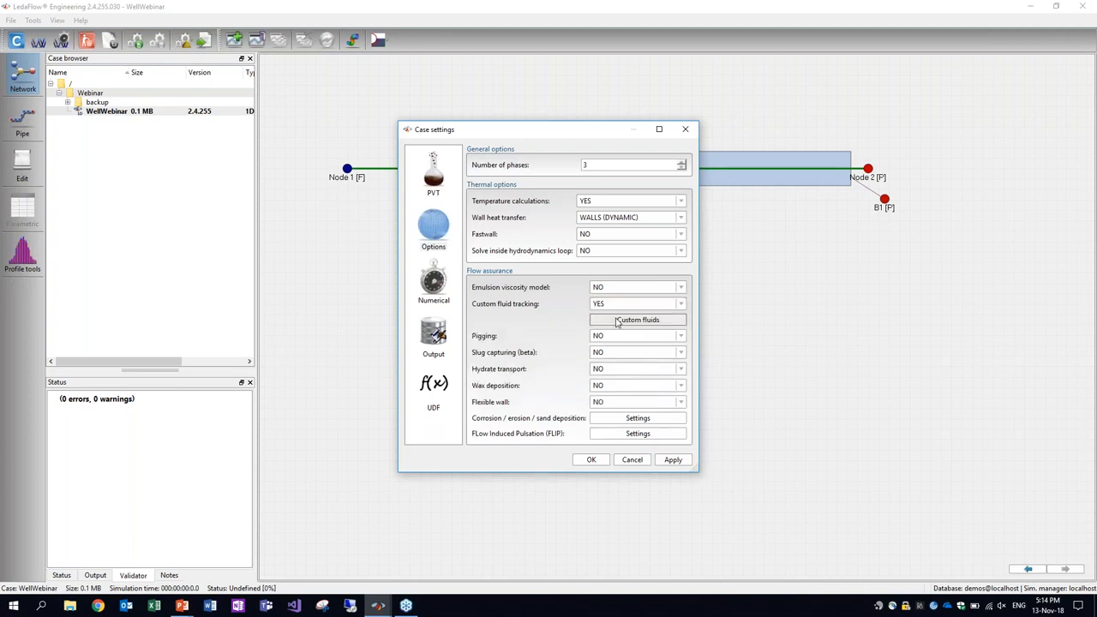
{"action": "left_click", "coordinate": [616, 321]}
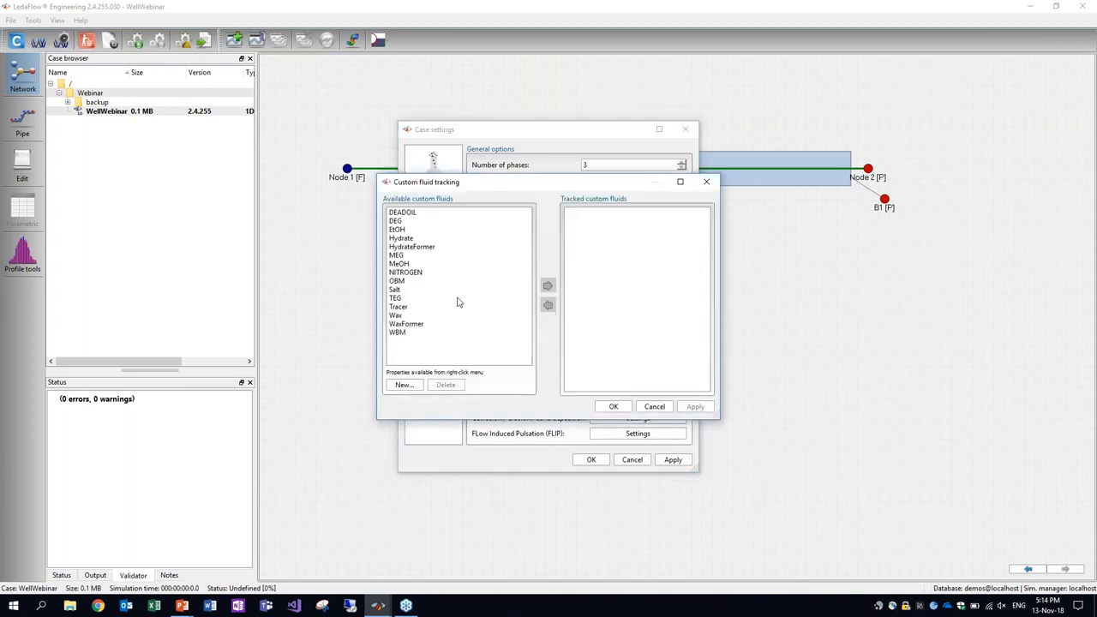
{"action": "left_click", "coordinate": [420, 282]}
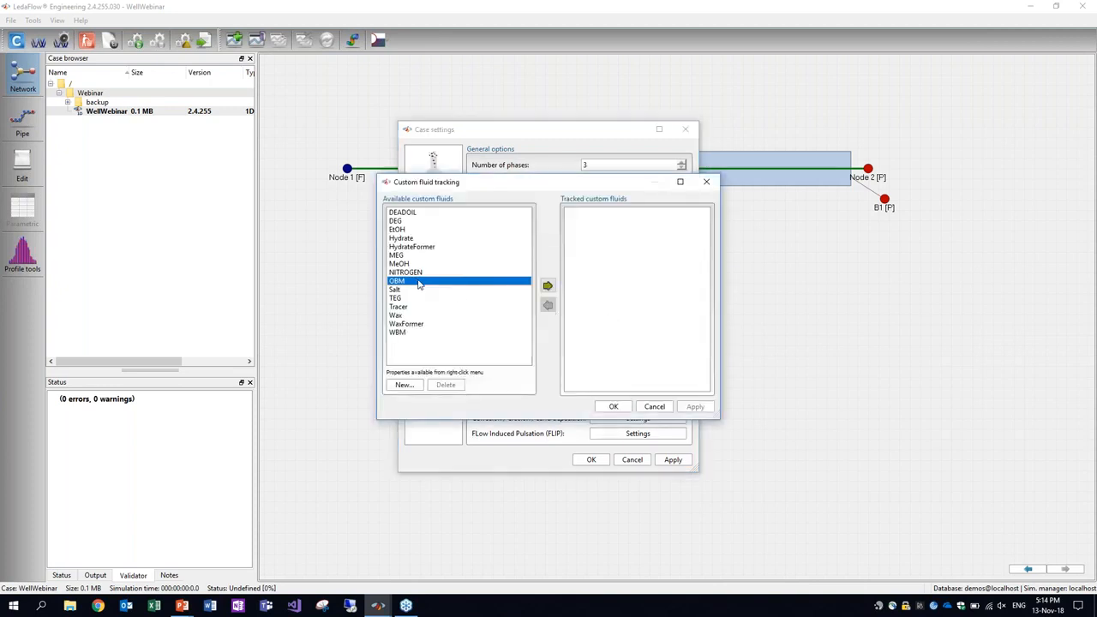
{"action": "left_click", "coordinate": [548, 286]}
Check the density and viscosity parameters of OBM and accept the custom fluid and case settings
{"action": "left_click", "coordinate": [575, 213]}
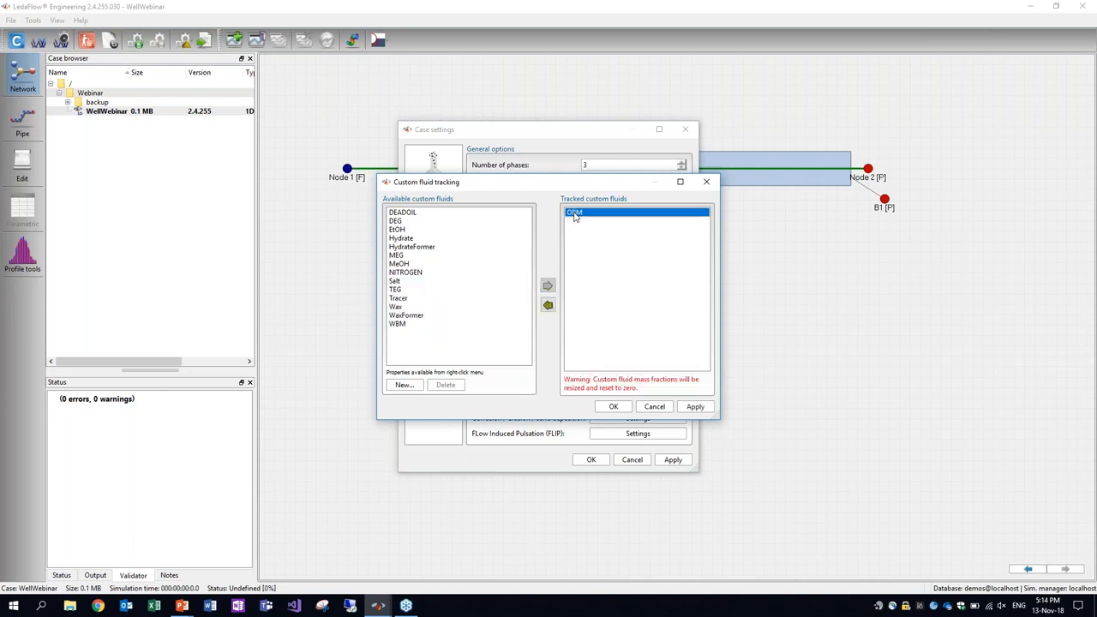
{"action": "double_click", "coordinate": [575, 213]}
{"action": "left_click", "coordinate": [302, 370]}
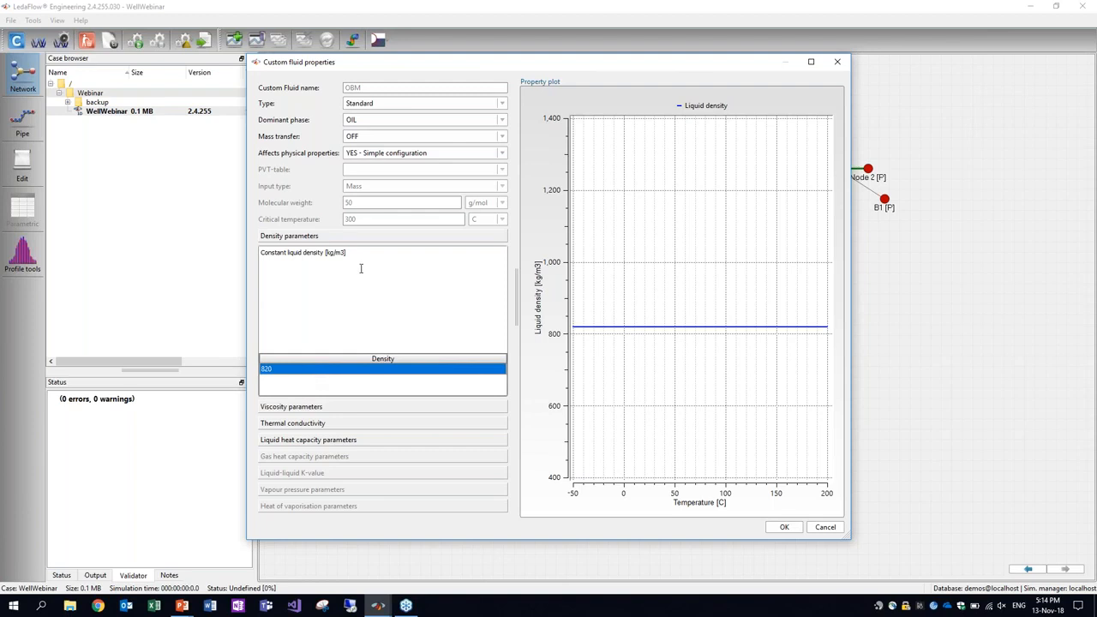
{"action": "left_click", "coordinate": [330, 410]}
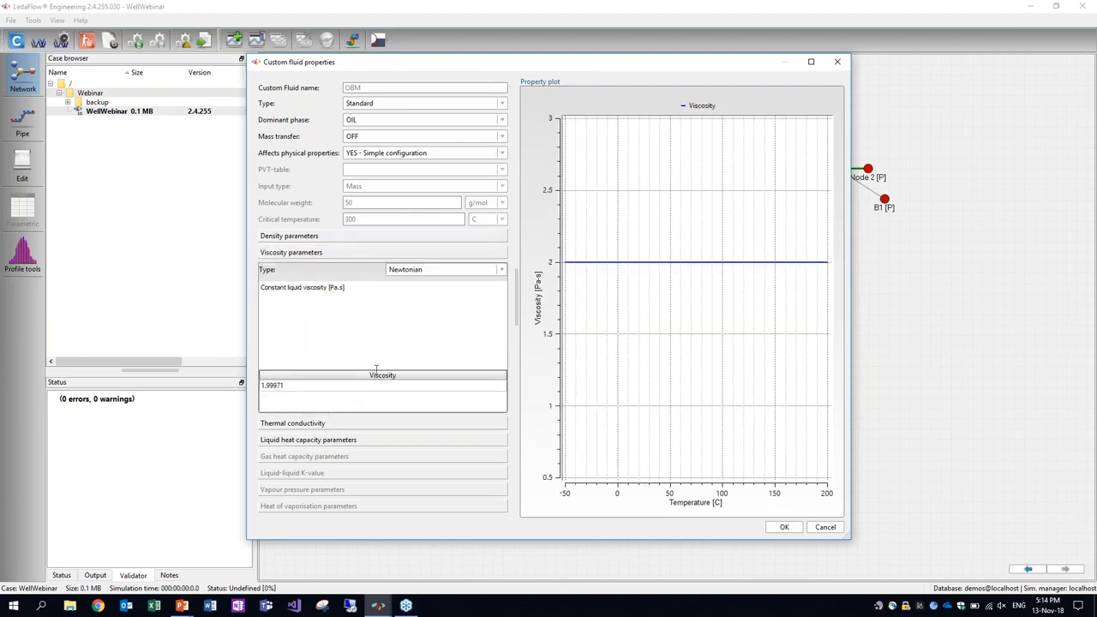
{"action": "left_click", "coordinate": [781, 526]}
{"action": "left_click", "coordinate": [604, 409]}
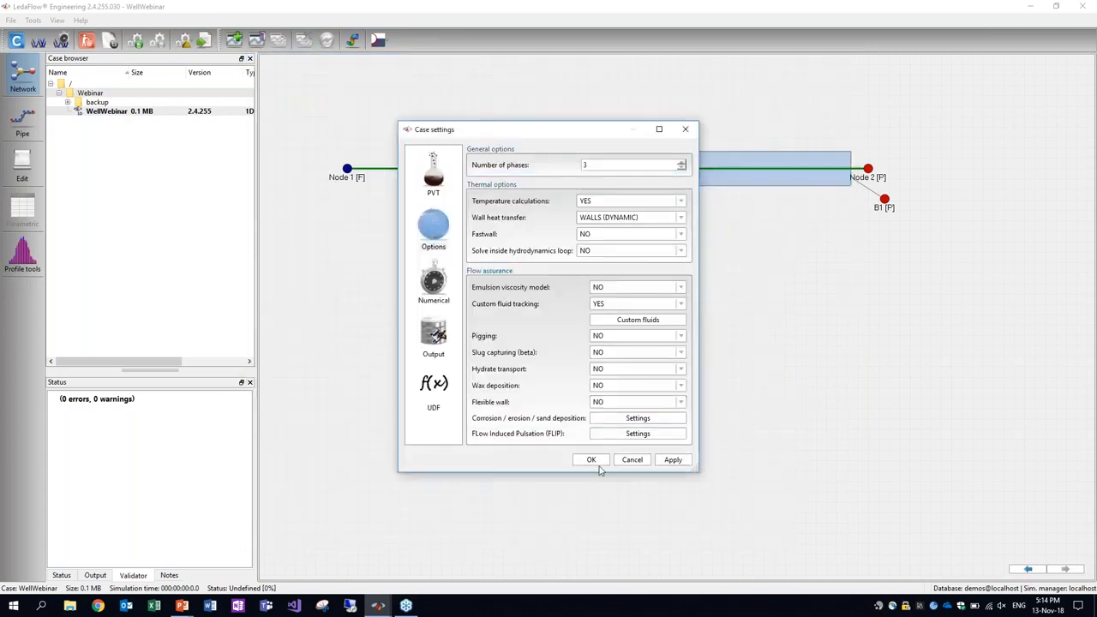
{"action": "left_click", "coordinate": [592, 460]}
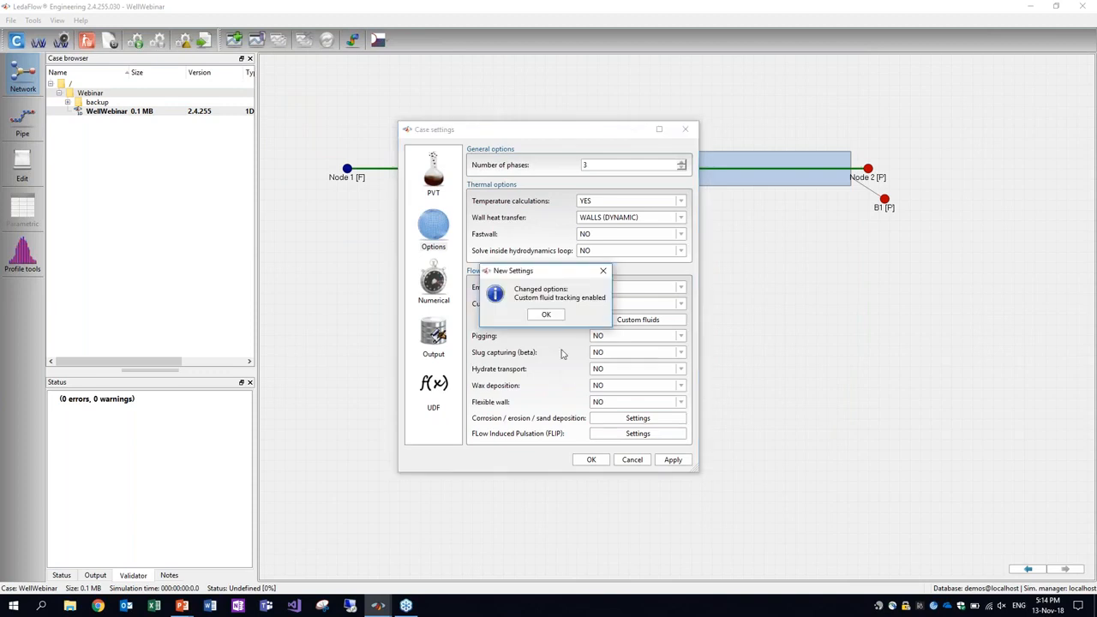
{"action": "left_click", "coordinate": [549, 316]}
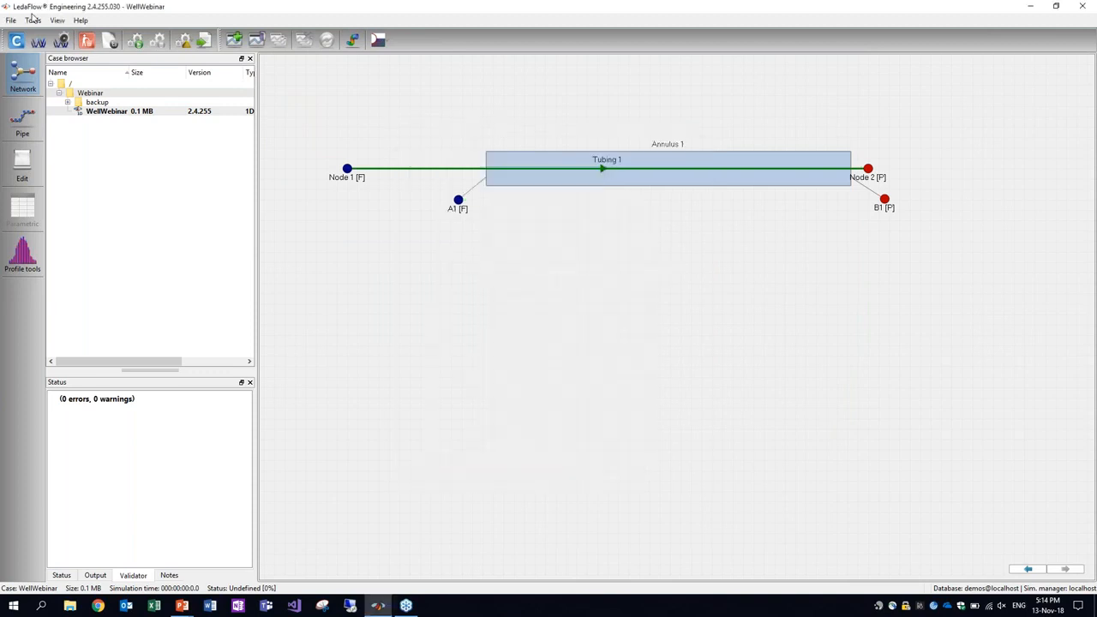
Set the time step control to a CFL of 0.5 and a maximum time step of 10 s in the numerical case settings
{"action": "left_click", "coordinate": [428, 282]}
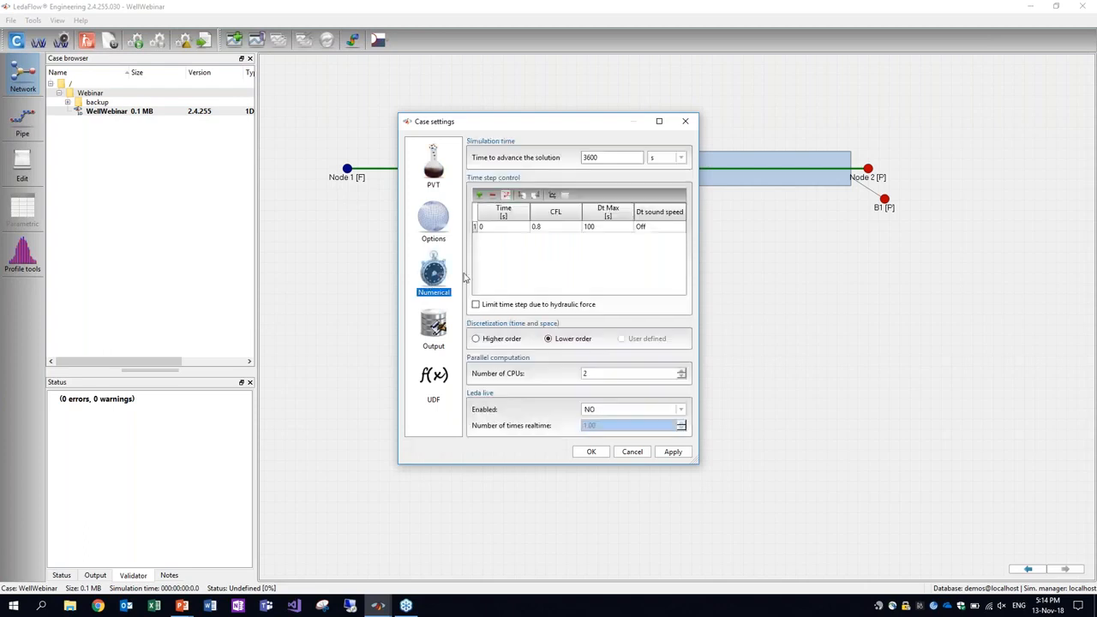
{"action": "left_click", "coordinate": [562, 228]}
{"action": "type", "text": "0.5"}
{"action": "key", "text": "Return"}
{"action": "key", "text": "Tab"}
{"action": "type", "text": "10"}
{"action": "key", "text": "Return"}
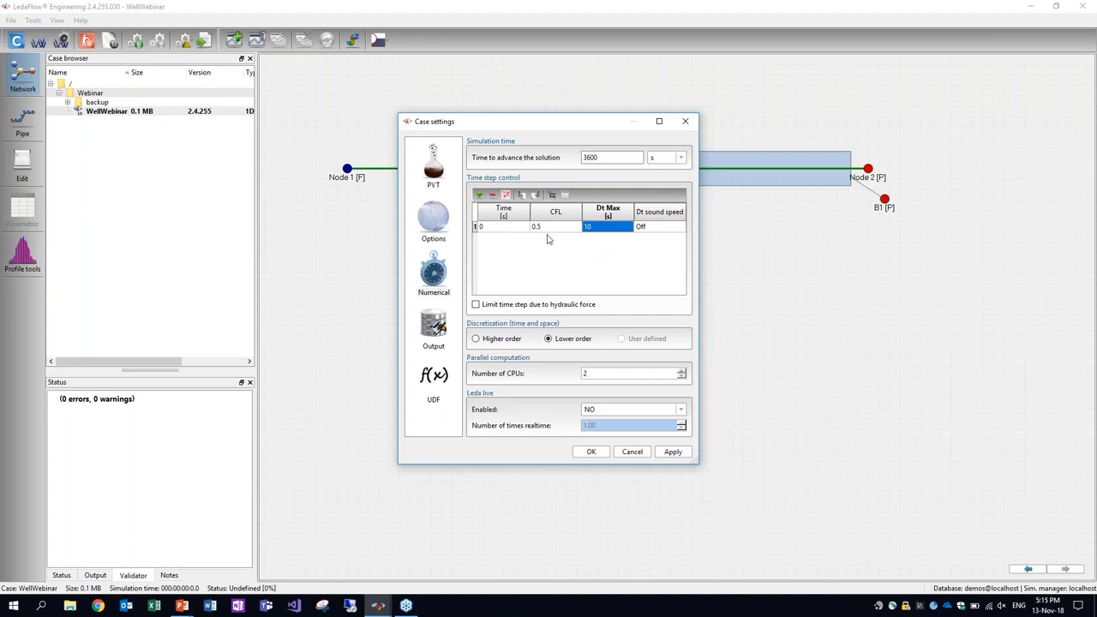
{"action": "left_click", "coordinate": [591, 451]}
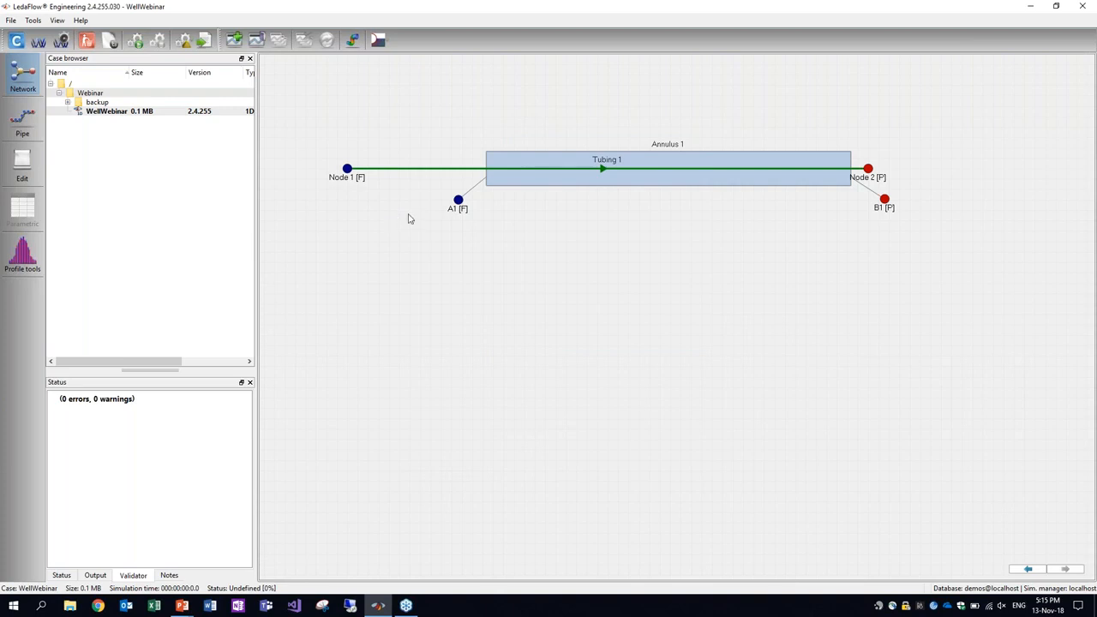
Add a well device to Tubing 1 near Node 1 and check its Zone 1 position at the bottom of the tubing profile
{"action": "left_click", "coordinate": [571, 178]}
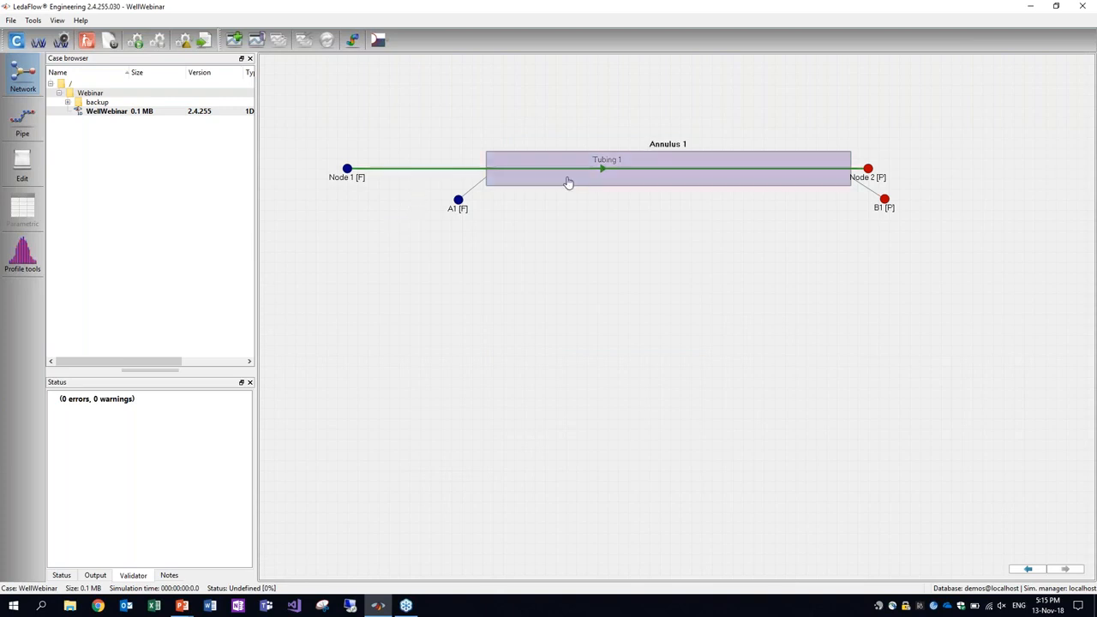
{"action": "right_click", "coordinate": [361, 174]}
{"action": "mouse_move", "coordinate": [403, 176]}
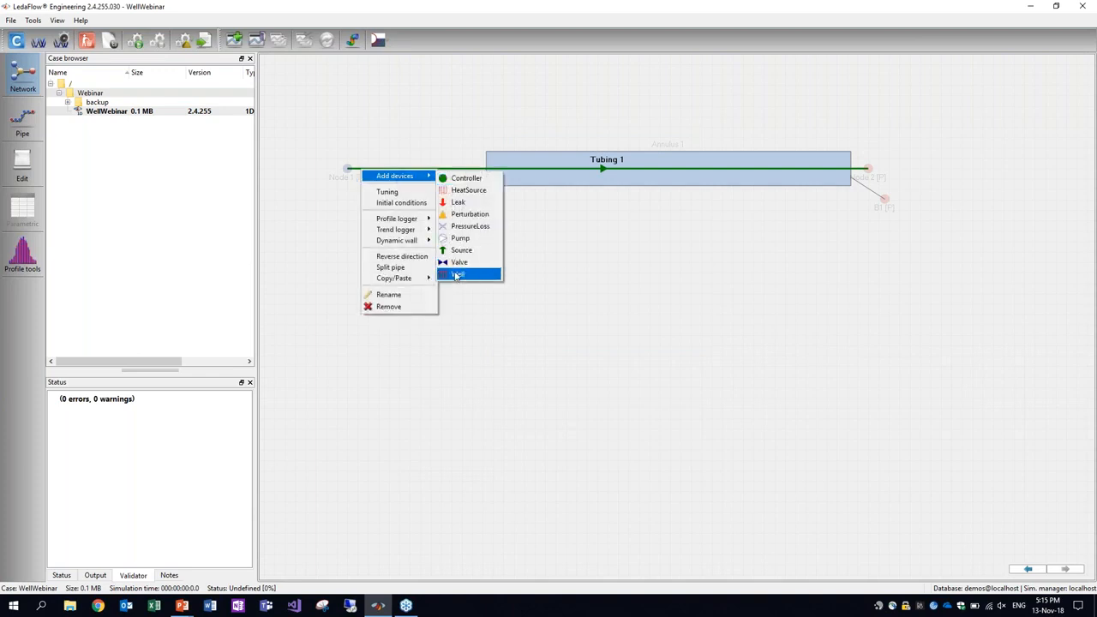
{"action": "left_click", "coordinate": [456, 275]}
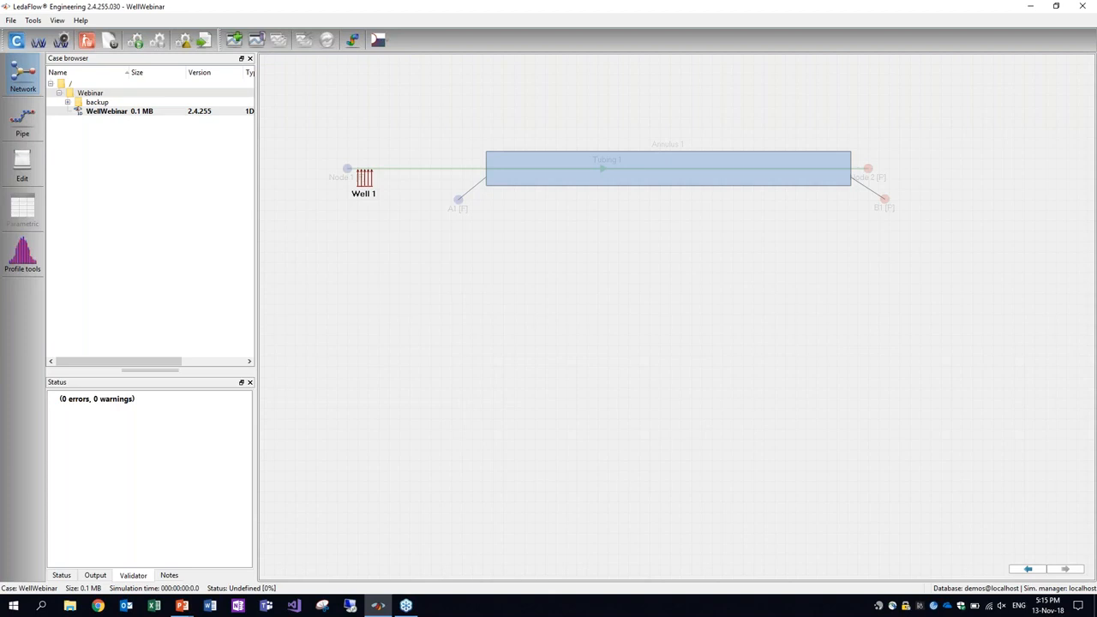
{"action": "double_click", "coordinate": [364, 179]}
{"action": "left_click", "coordinate": [378, 193]}
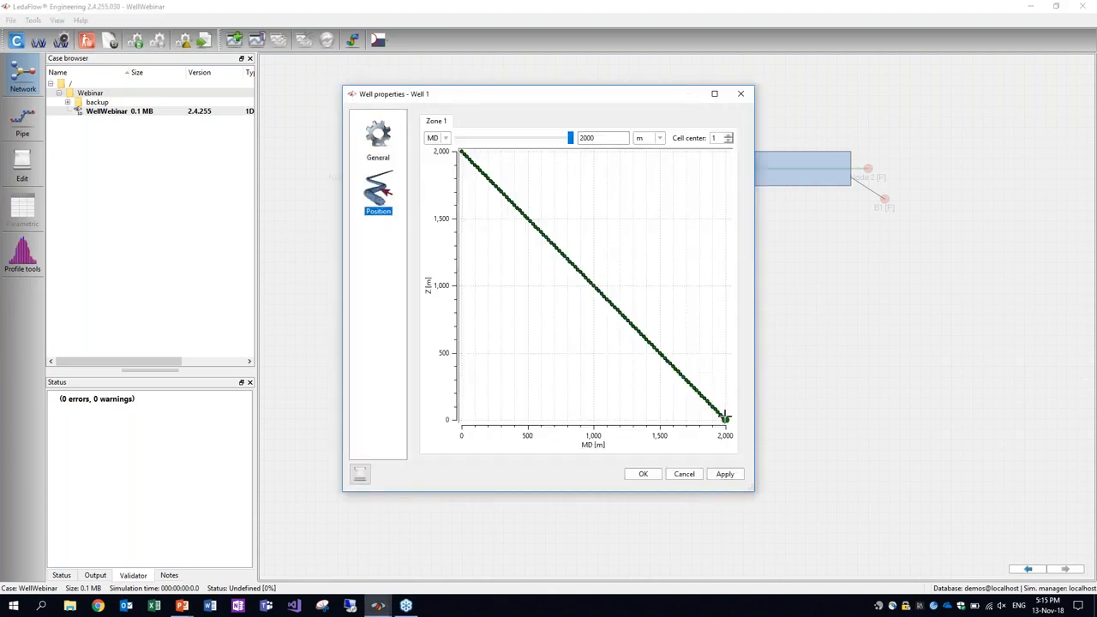
{"action": "left_click_drag", "start_coordinate": [711, 393], "coordinate": [728, 436]}
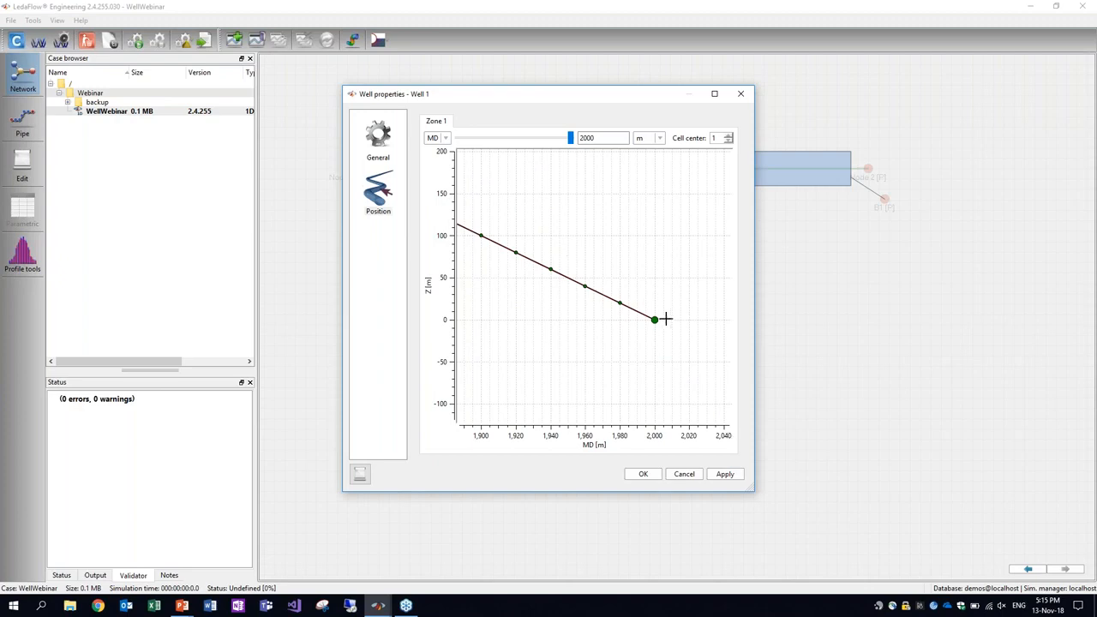
Set the Zone 1 reservoir pressure to 235 bara and the reservoir temperature to 70 °C for the well
{"action": "left_click", "coordinate": [381, 139]}
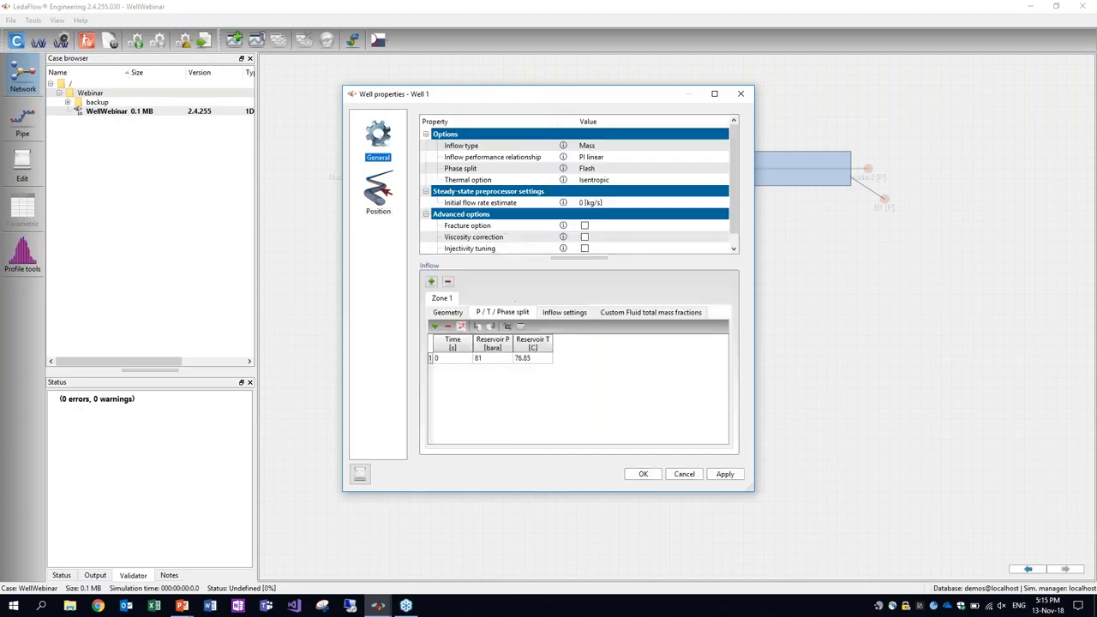
{"action": "left_click", "coordinate": [499, 360]}
{"action": "type", "text": "235"}
{"action": "left_click", "coordinate": [532, 359]}
{"action": "type", "text": "70"}
{"action": "key", "text": "Return"}
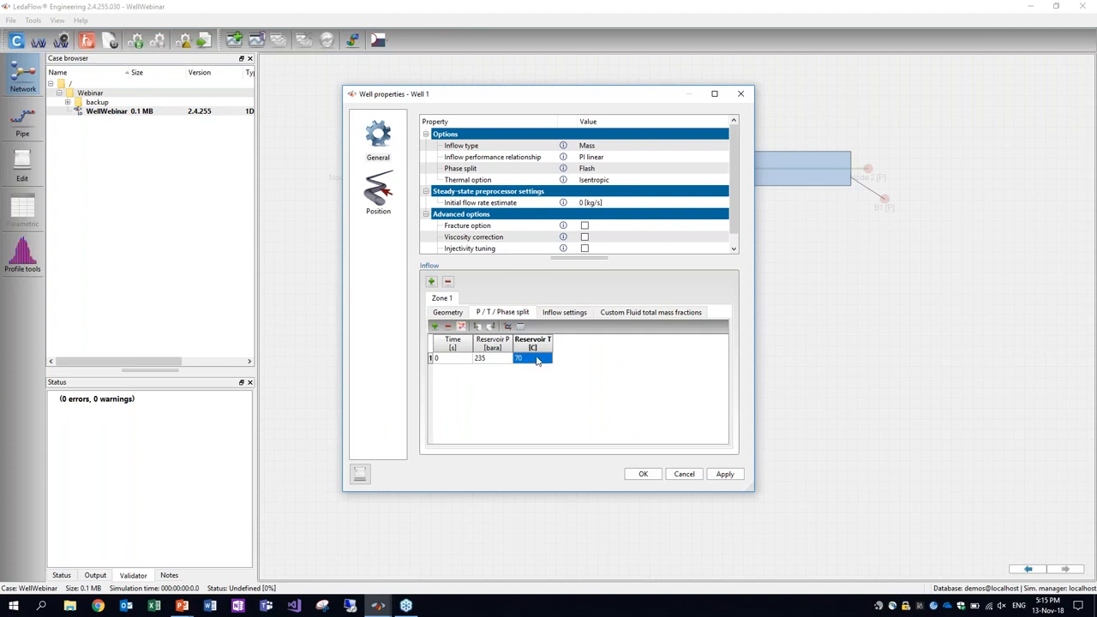
Check the Zone 1 inflow settings and accept the well properties
{"action": "left_click", "coordinate": [499, 360]}
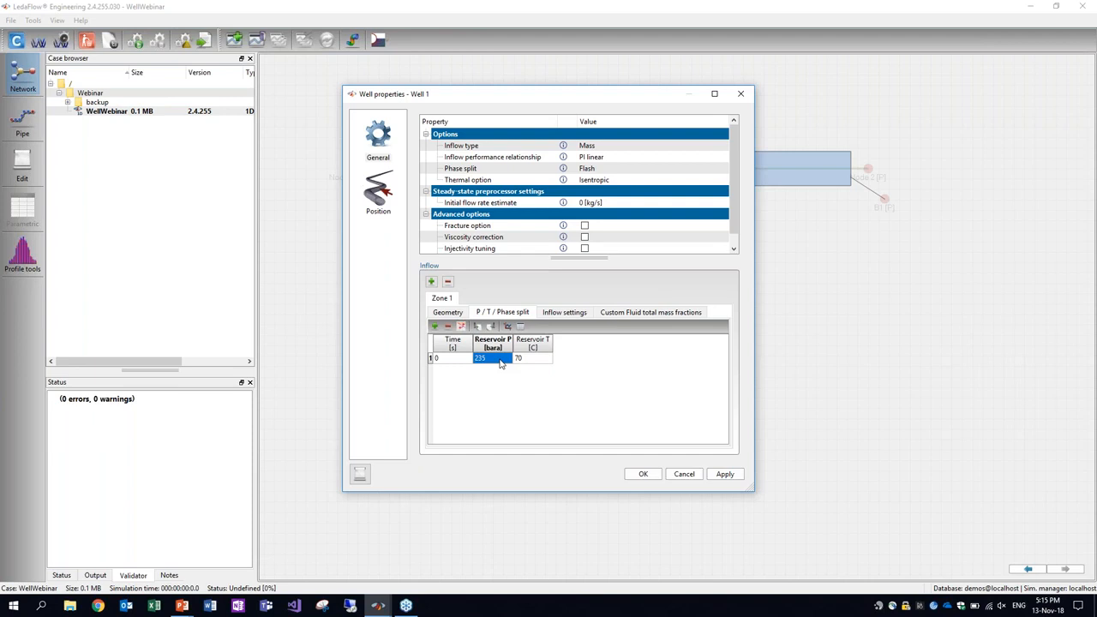
{"action": "left_click", "coordinate": [565, 313]}
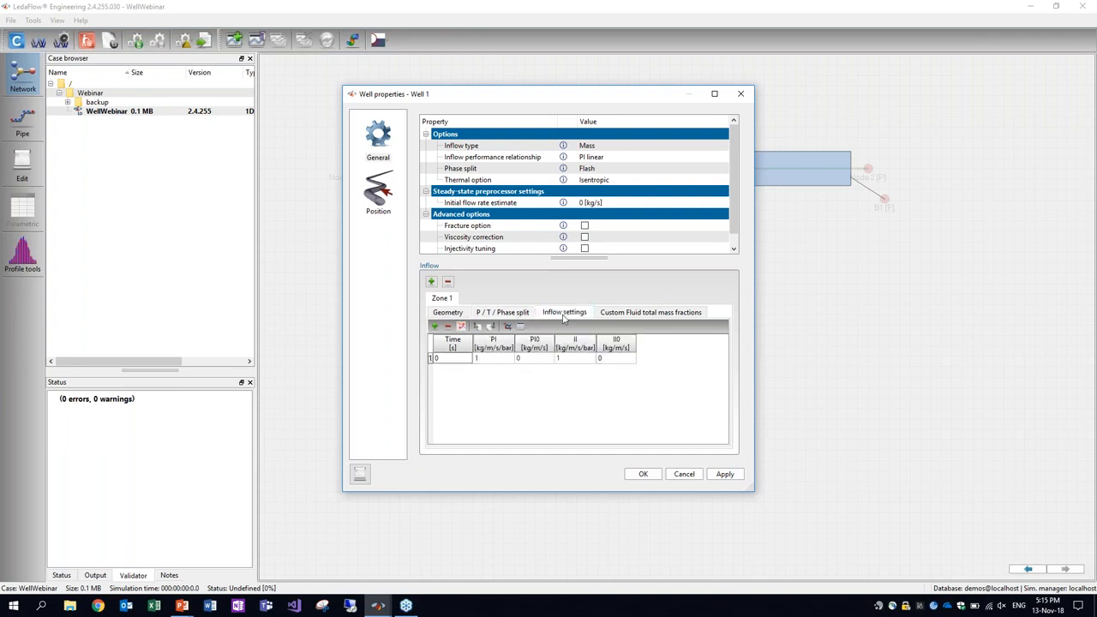
{"action": "left_click", "coordinate": [645, 474]}
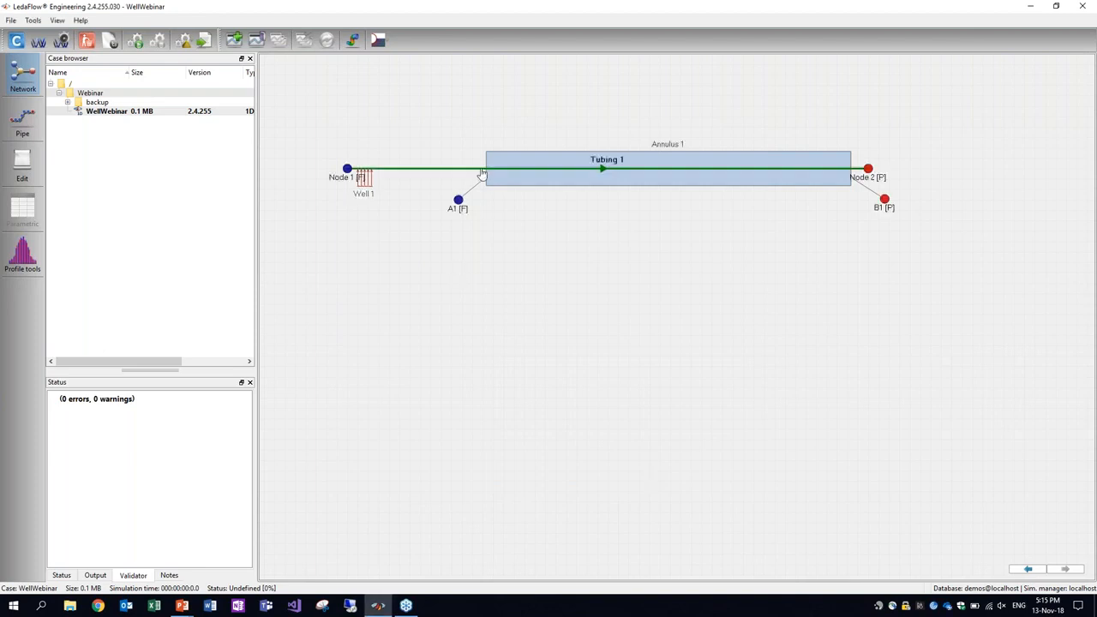
Add a leak device to Annulus 1, review its position and its check-valve connection to Tubing 1, and accept the properties
{"action": "right_click", "coordinate": [493, 166]}
{"action": "mouse_move", "coordinate": [548, 167]}
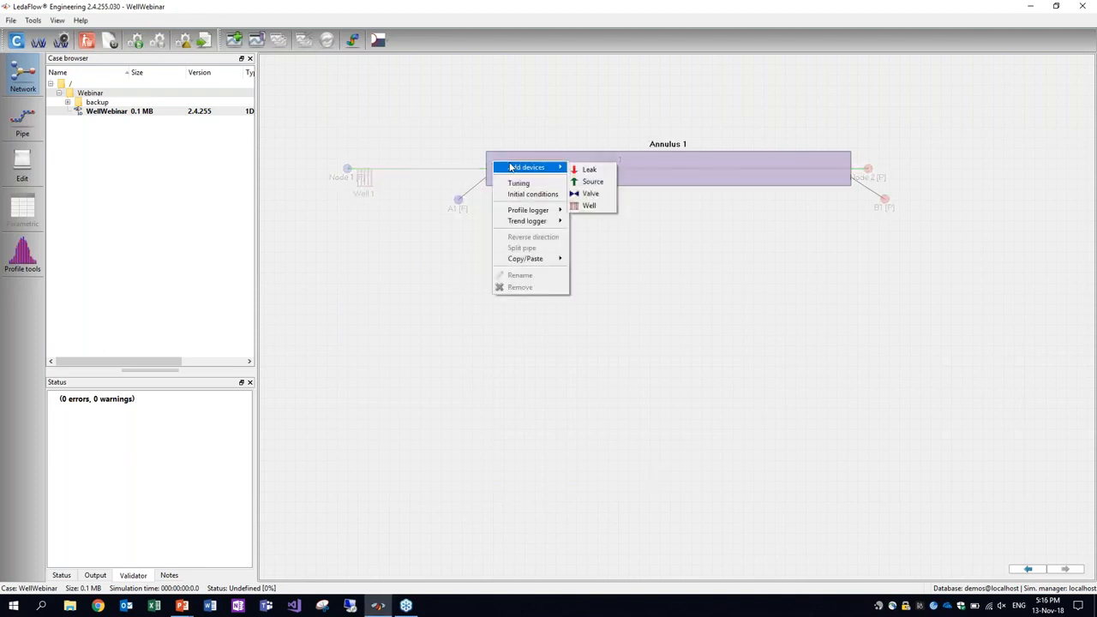
{"action": "left_click", "coordinate": [608, 170]}
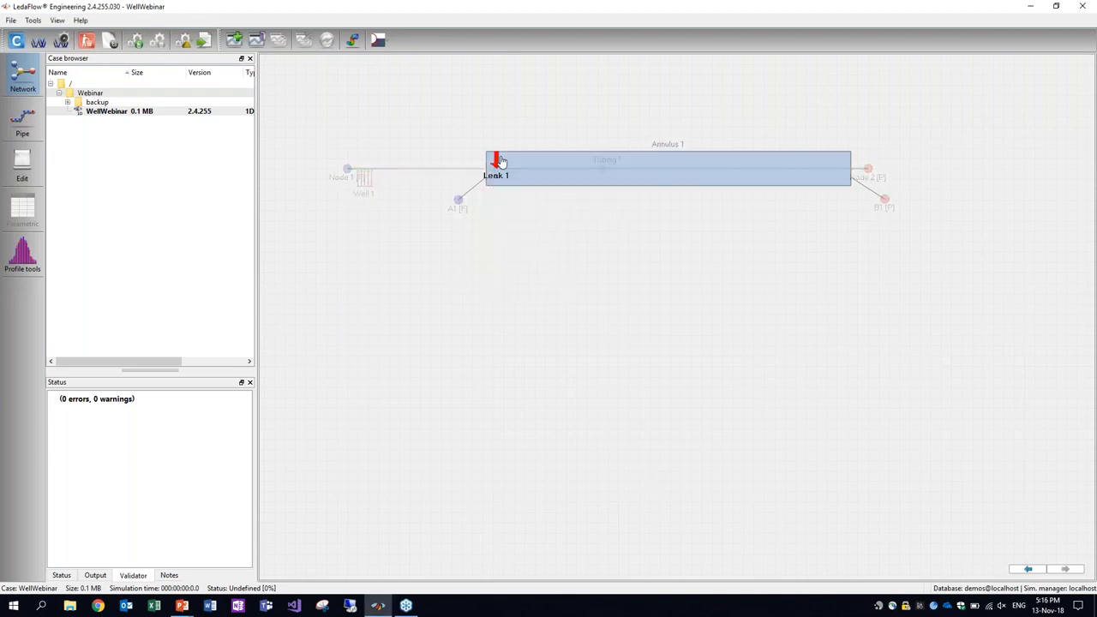
{"action": "left_click", "coordinate": [354, 219]}
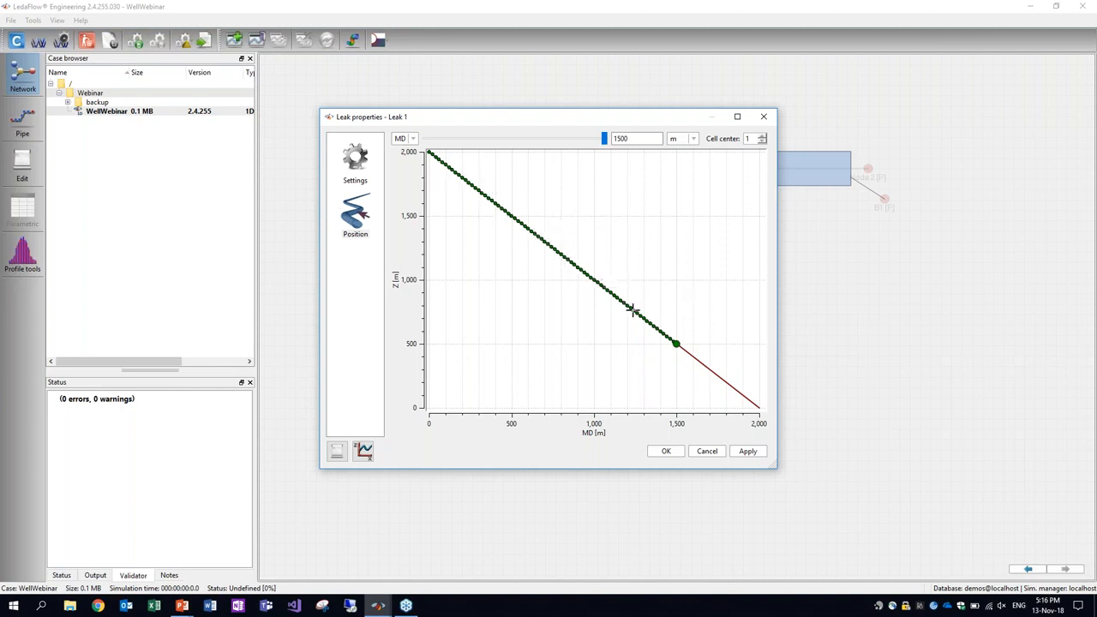
{"action": "left_click", "coordinate": [356, 170]}
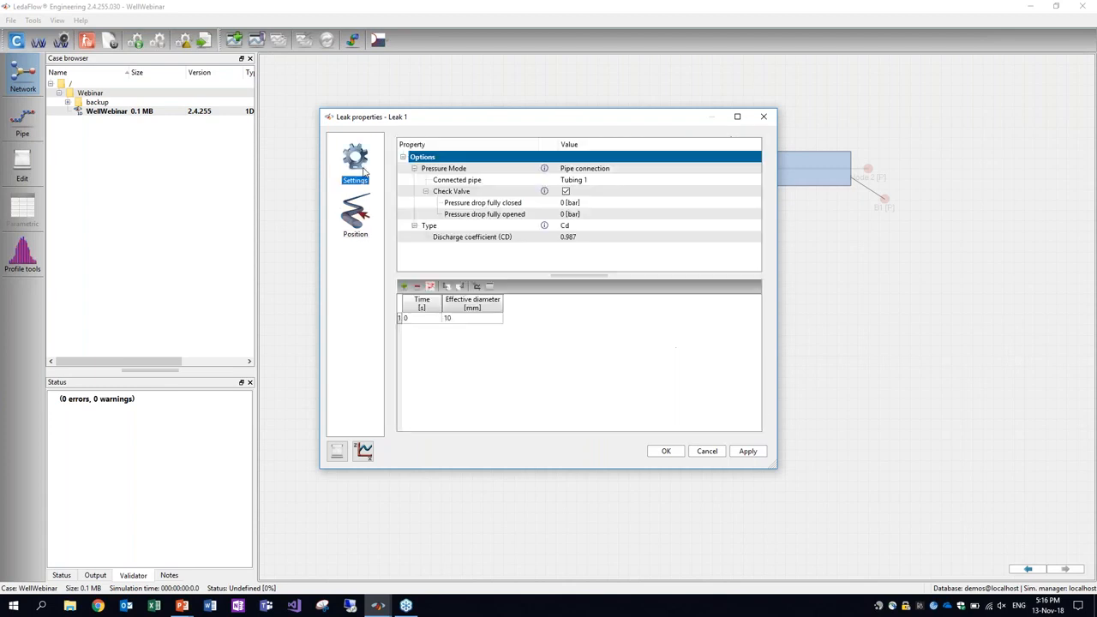
{"action": "left_click", "coordinate": [480, 321]}
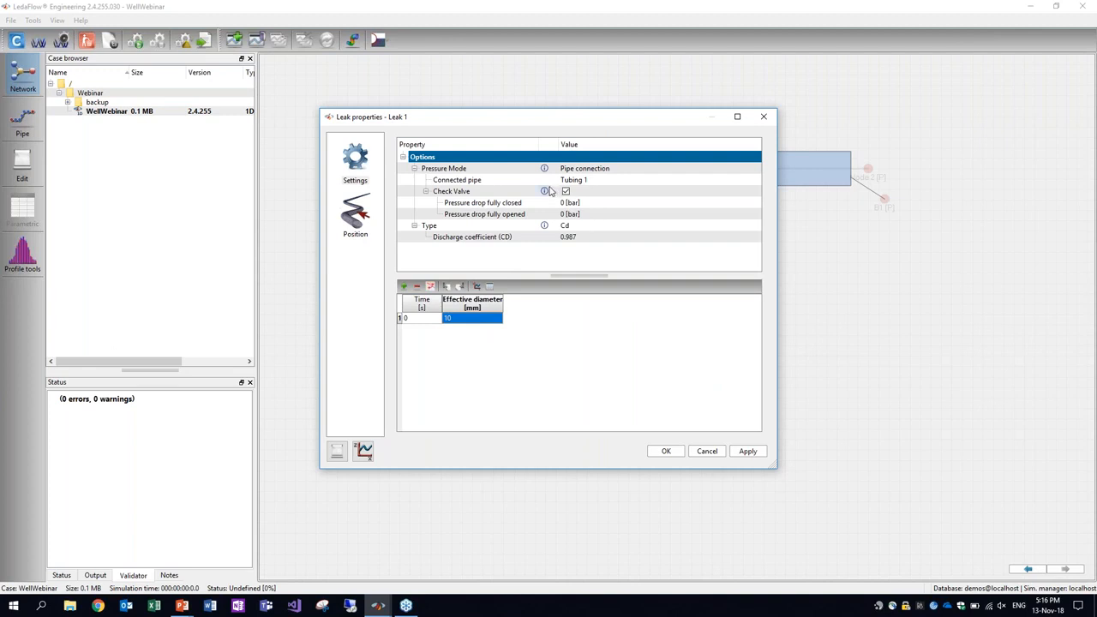
{"action": "left_click", "coordinate": [669, 455]}
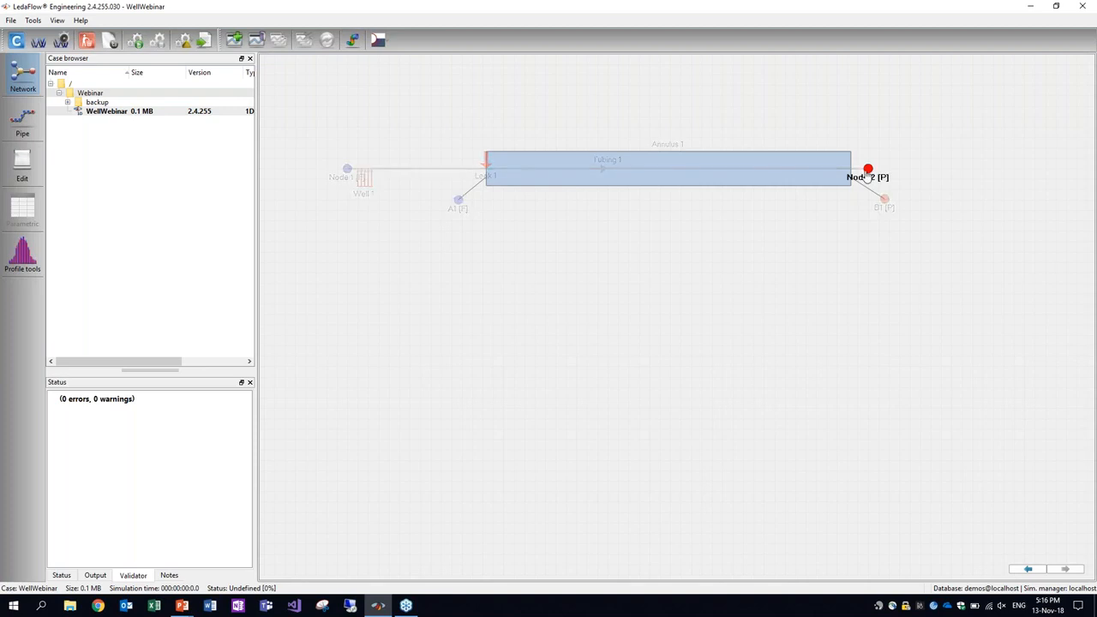
Rename Node 2 as Wellhead, check its boundary pressure, and accept its properties
{"action": "right_click", "coordinate": [869, 173]}
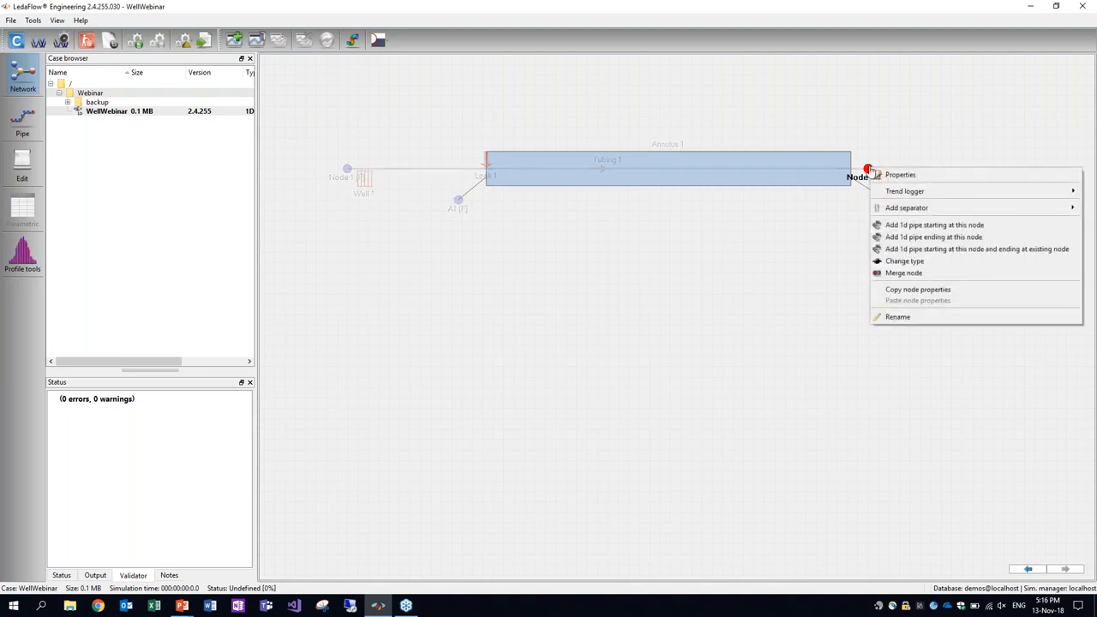
{"action": "left_click", "coordinate": [897, 317]}
{"action": "type", "text": "Well"}
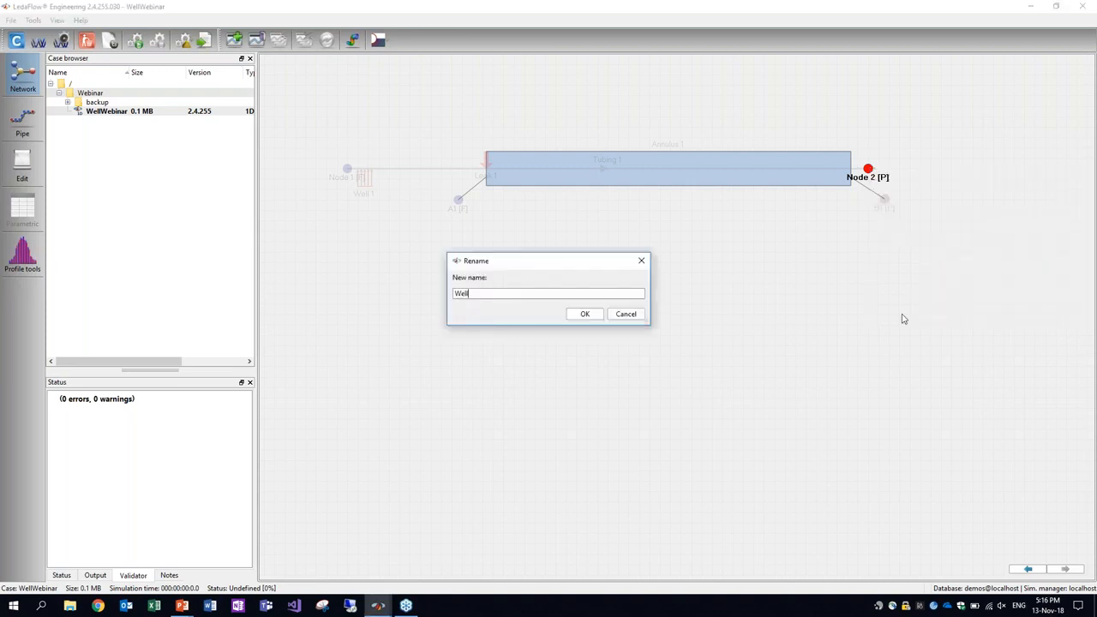
{"action": "type", "text": "head"}
{"action": "key", "text": "Return"}
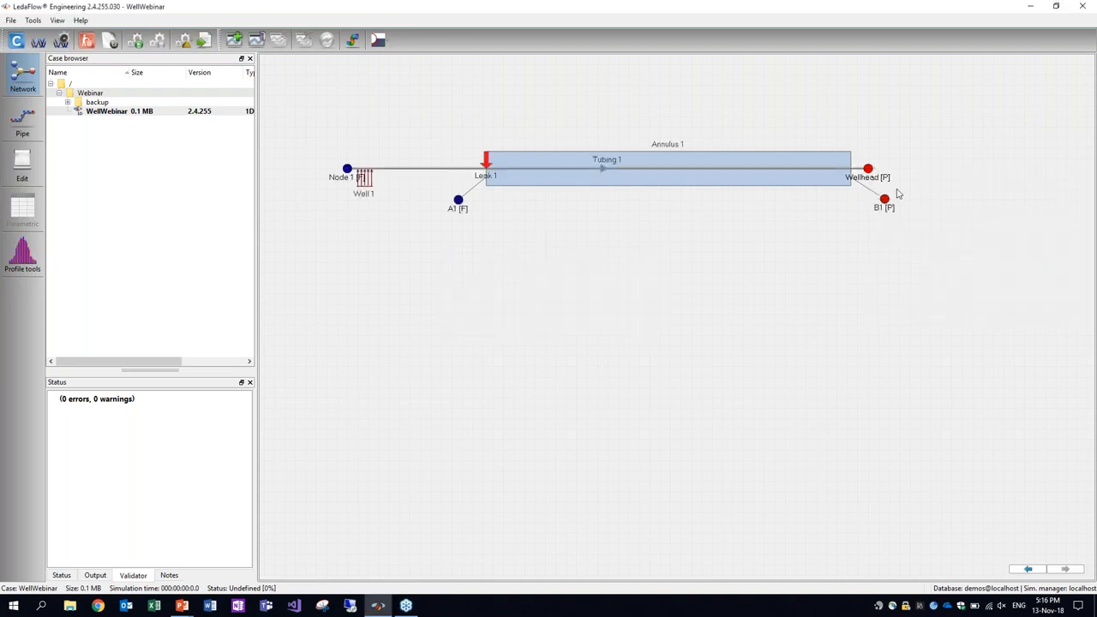
{"action": "double_click", "coordinate": [871, 174]}
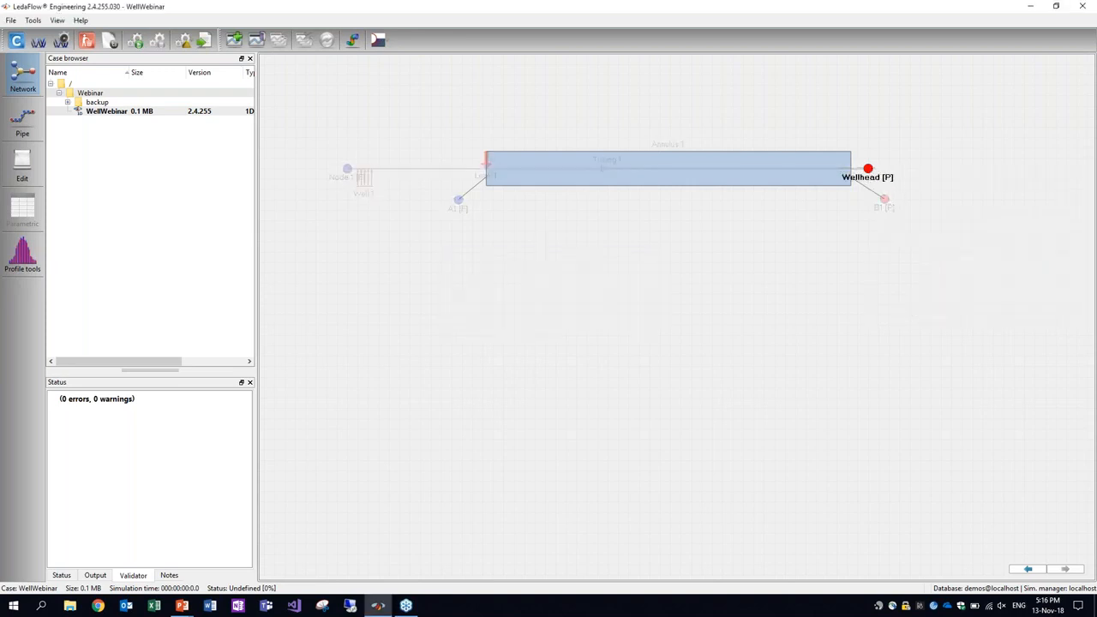
{"action": "left_click", "coordinate": [506, 330]}
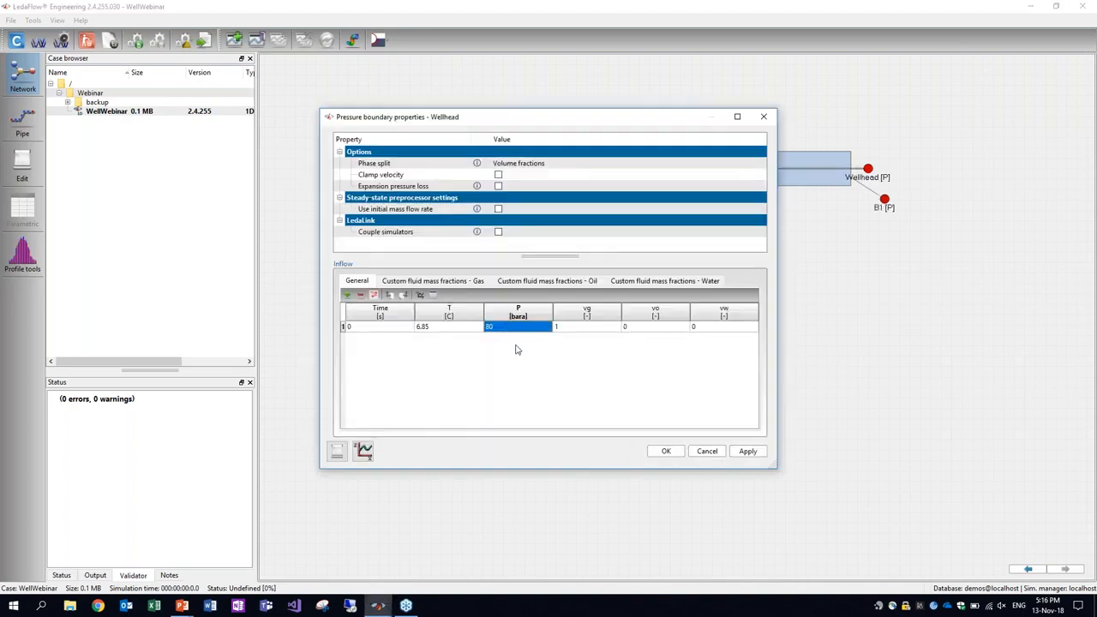
{"action": "left_click", "coordinate": [666, 451]}
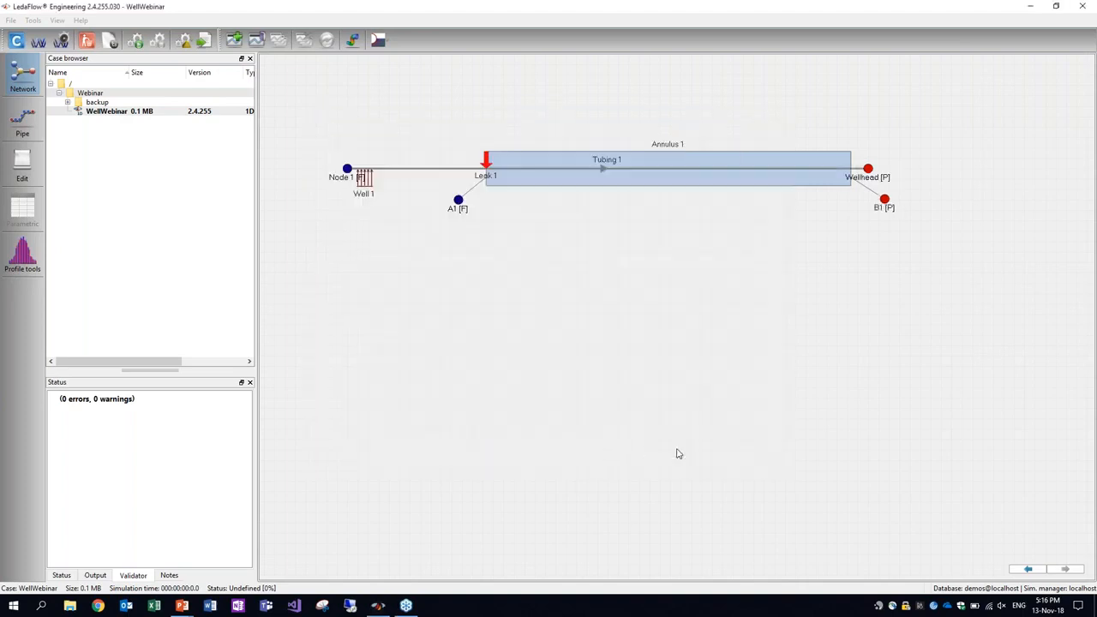
Rename the annulus outlet node B1 as Gaslift
{"action": "right_click", "coordinate": [884, 206]}
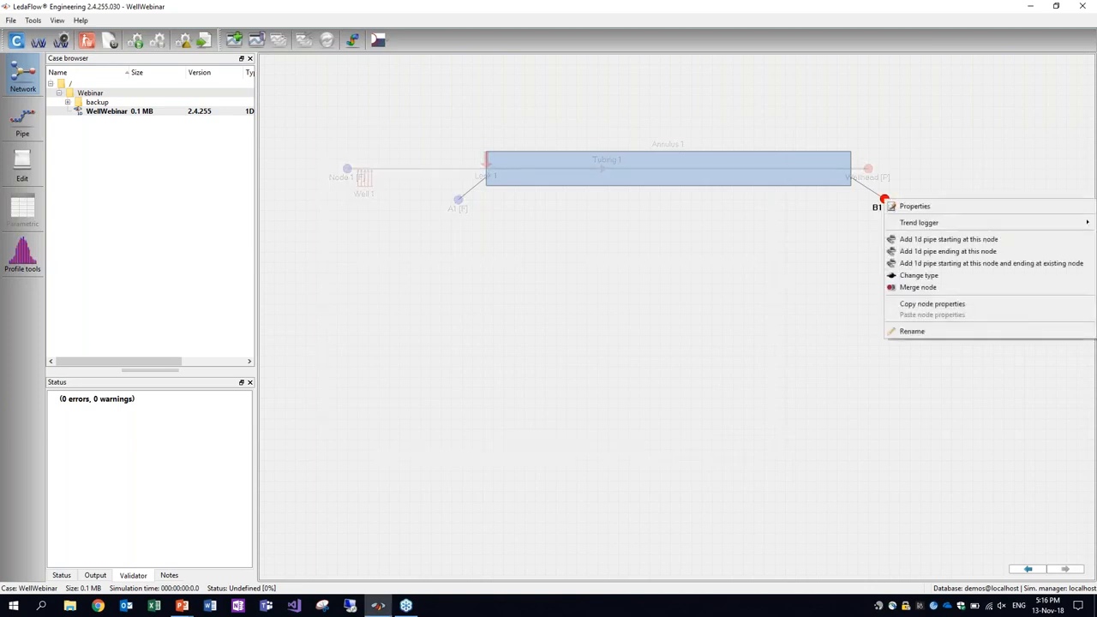
{"action": "left_click", "coordinate": [915, 331]}
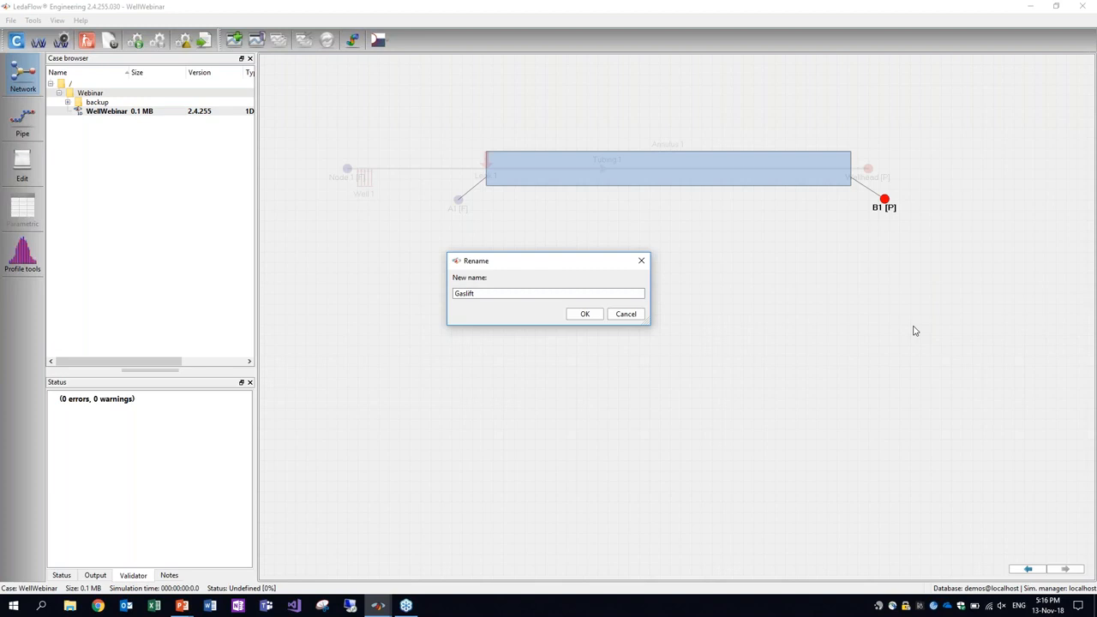
{"action": "key", "text": "Return"}
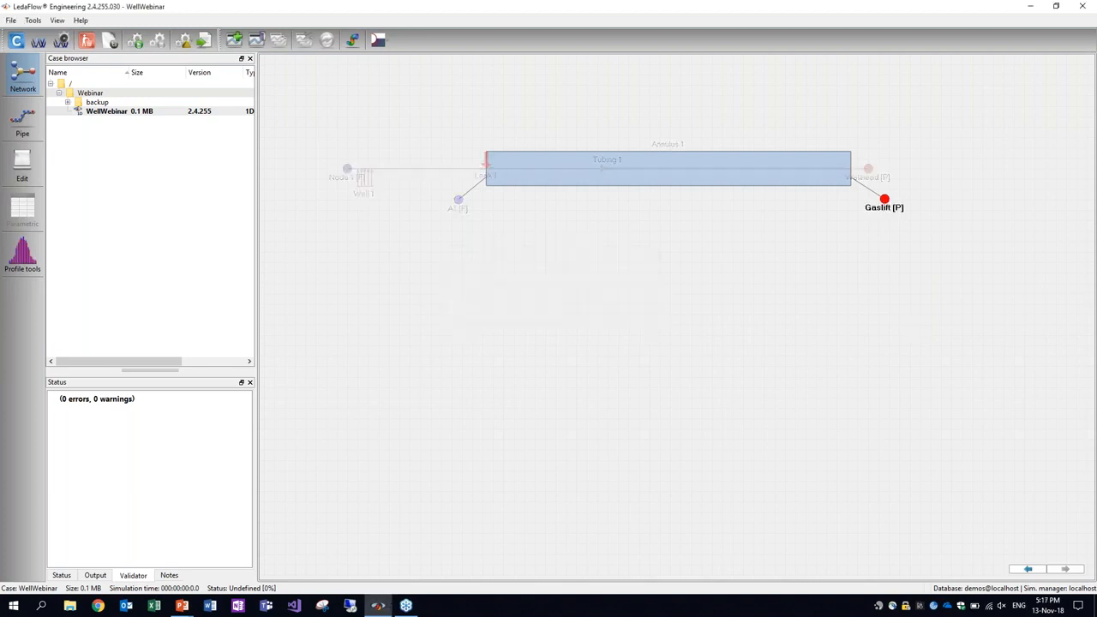
Add a second time point at 10 h to the Gaslift pressure boundary, with the time unit in hours
{"action": "double_click", "coordinate": [885, 200]}
{"action": "left_click", "coordinate": [377, 328]}
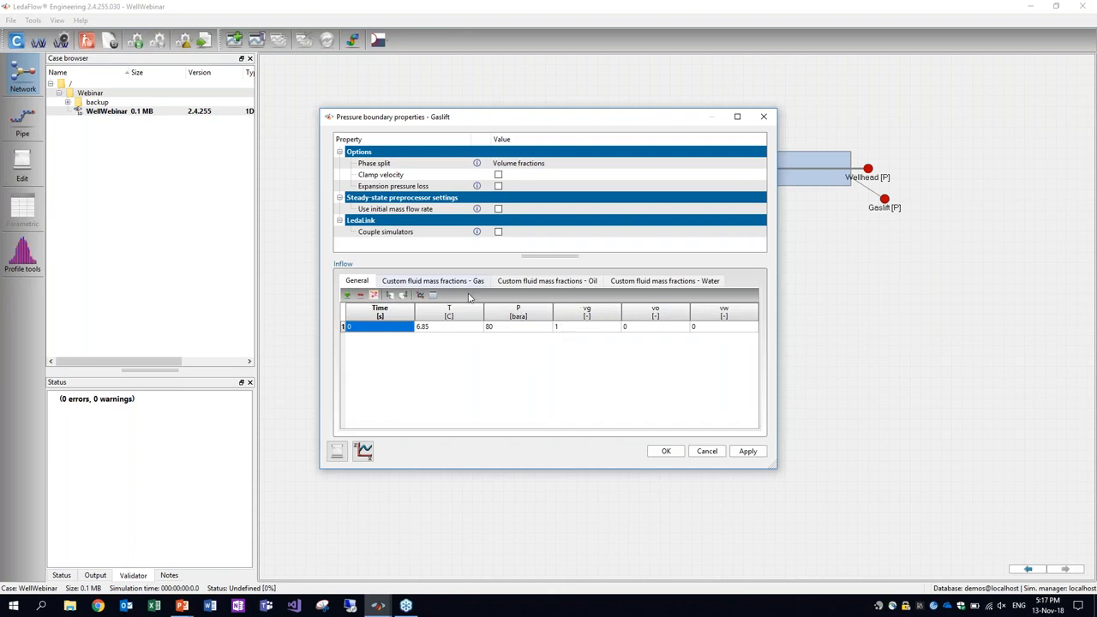
{"action": "left_click", "coordinate": [513, 330]}
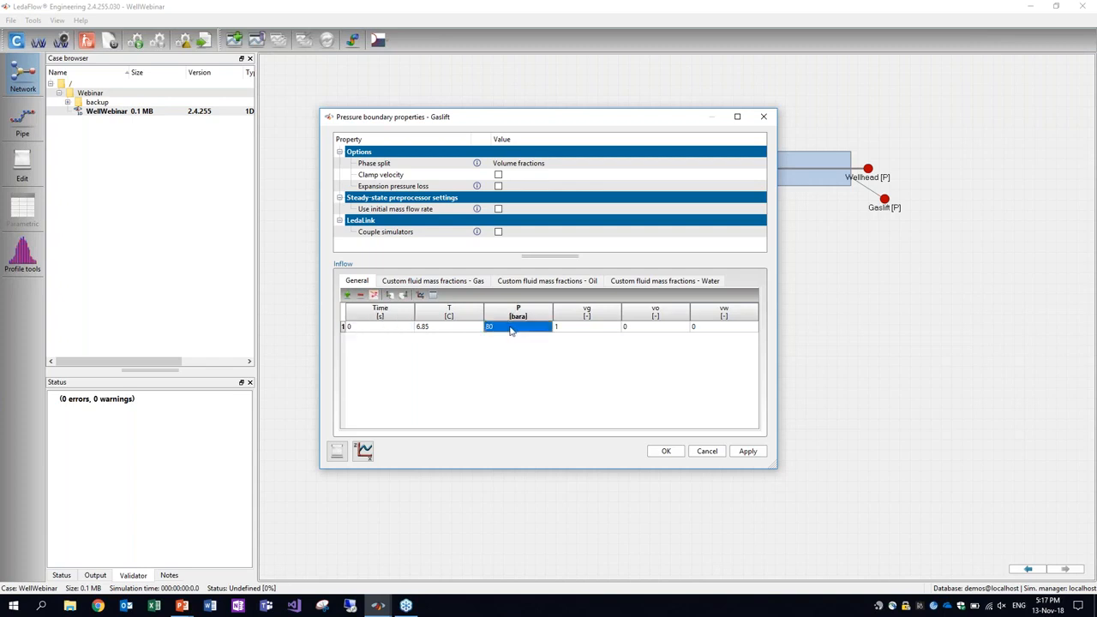
{"action": "left_click", "coordinate": [348, 295]}
{"action": "left_click", "coordinate": [380, 315]}
{"action": "left_click", "coordinate": [382, 316]}
{"action": "left_click", "coordinate": [393, 336]}
{"action": "left_click", "coordinate": [393, 336]}
{"action": "type", "text": "10"}
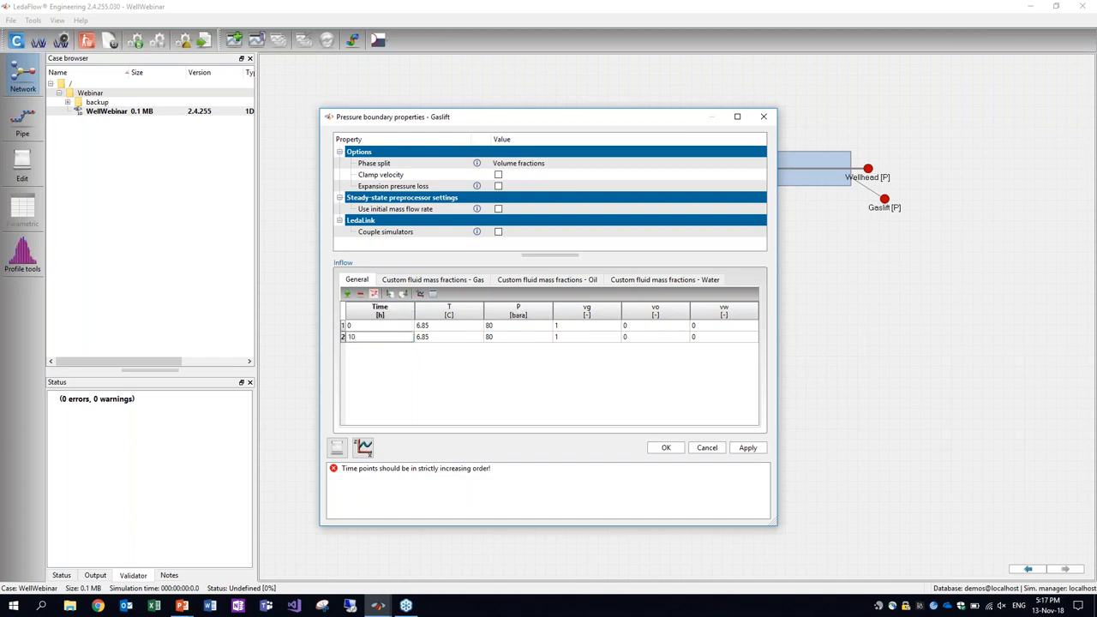
Set the Gaslift pressure at the 10 h time point to 200 bara and accept the boundary properties
{"action": "left_click", "coordinate": [520, 337]}
{"action": "type", "text": "200"}
{"action": "left_click", "coordinate": [516, 330]}
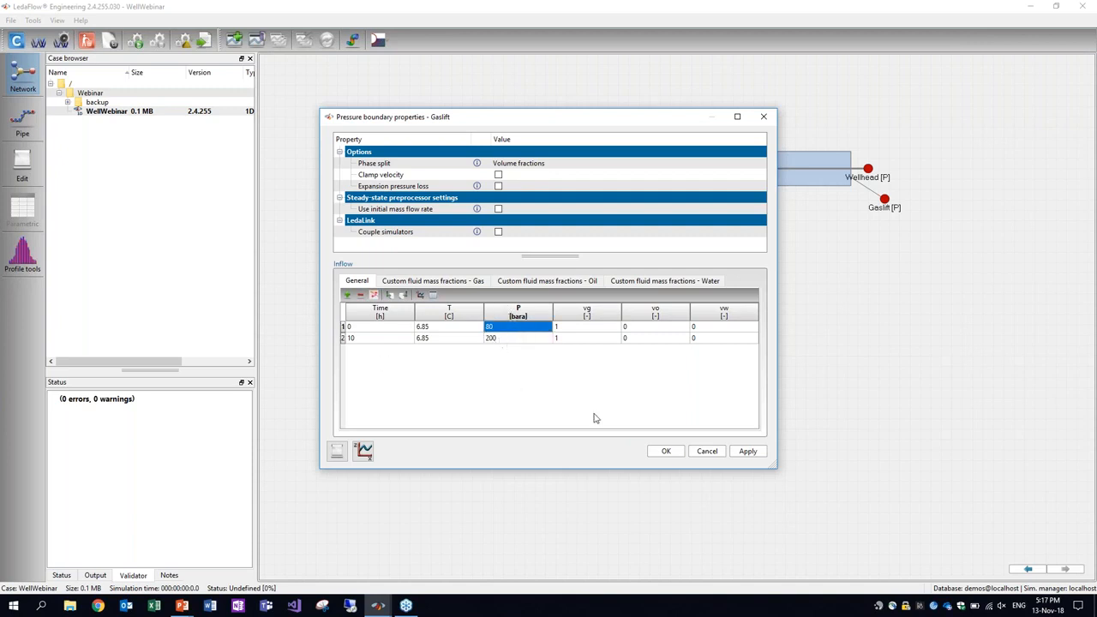
{"action": "left_click", "coordinate": [667, 452]}
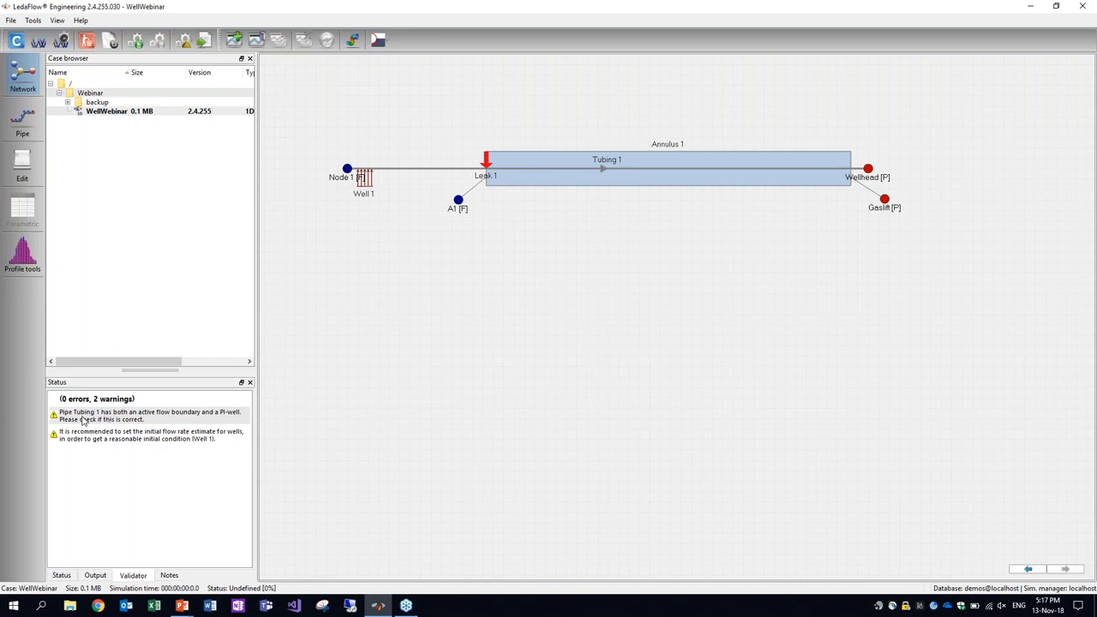
Set the mass flow rate of the Node 1 flow boundary to 0 kg/s and accept
{"action": "double_click", "coordinate": [346, 168]}
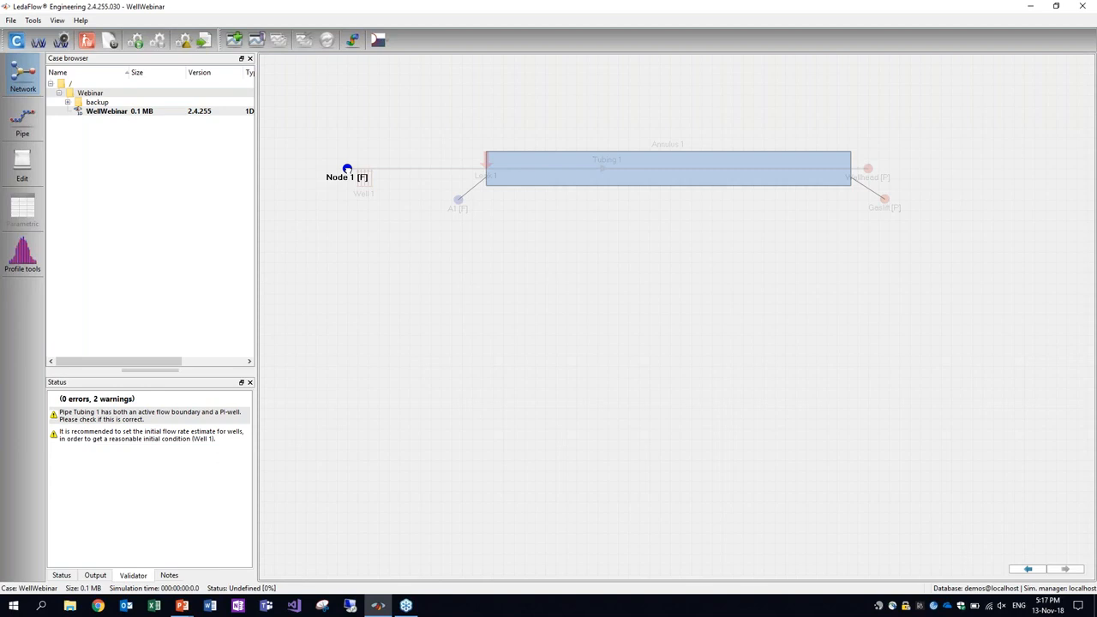
{"action": "double_click", "coordinate": [347, 168]}
{"action": "left_click", "coordinate": [499, 327]}
{"action": "type", "text": "0"}
{"action": "key", "text": "Return"}
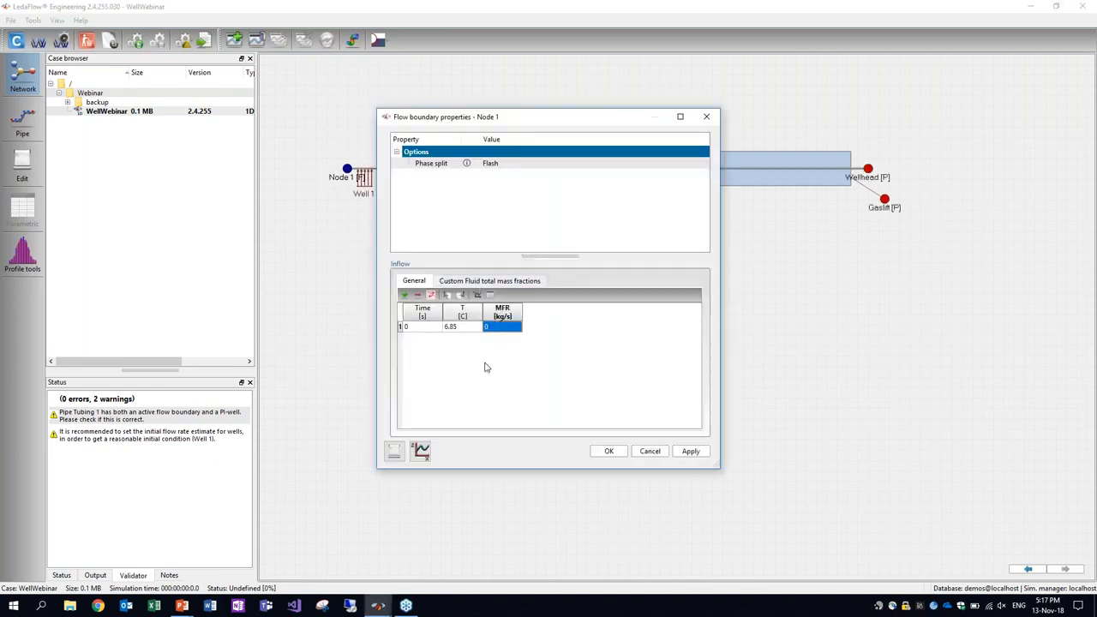
{"action": "left_click", "coordinate": [613, 453]}
{"action": "left_click", "coordinate": [610, 452]}
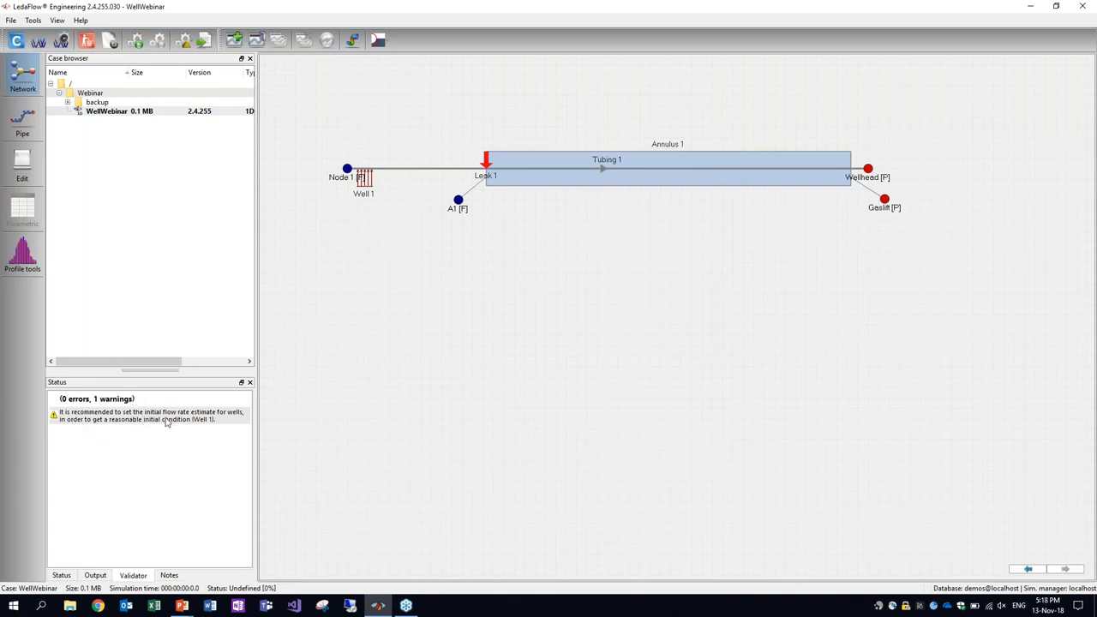
Set the initial flow rate estimate of Well 1 to 10 kg/s and accept the well properties
{"action": "left_click", "coordinate": [363, 181]}
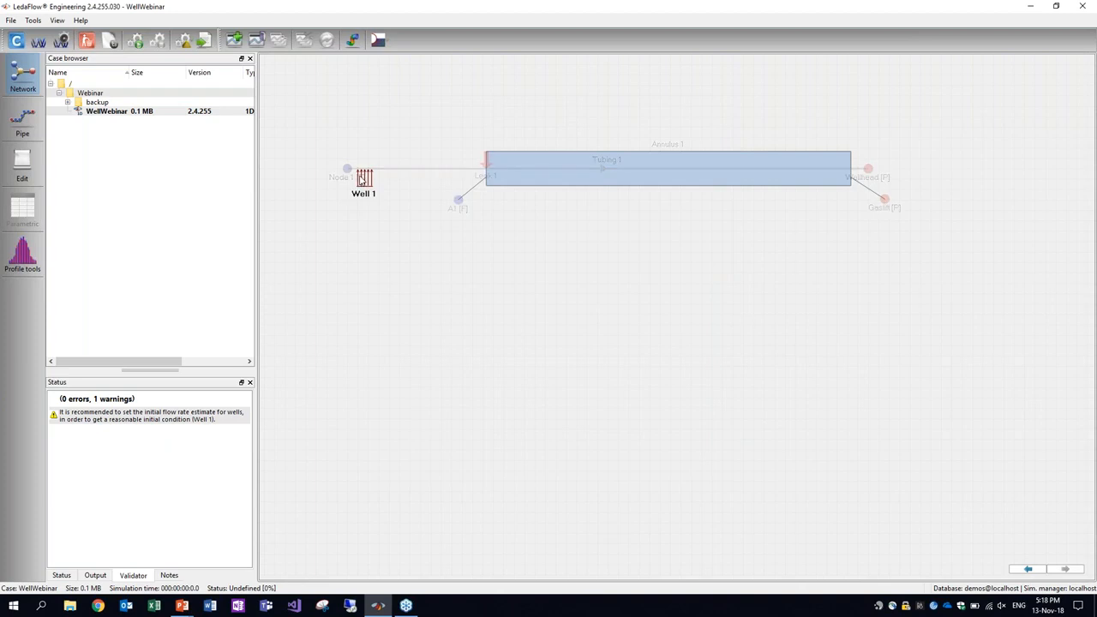
{"action": "double_click", "coordinate": [363, 178]}
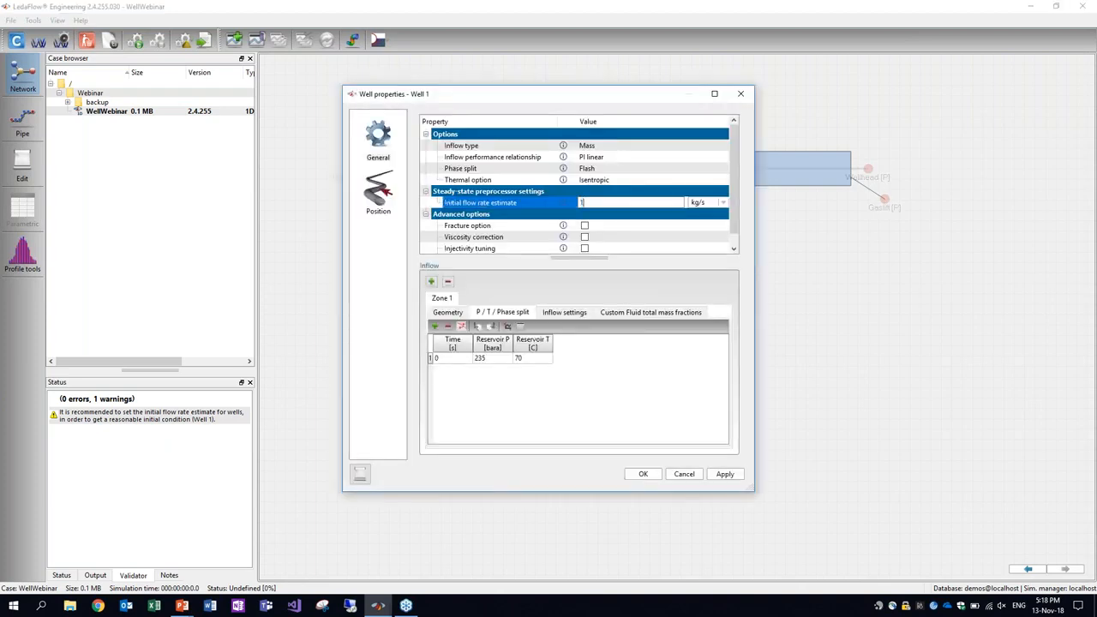
{"action": "type", "text": "10"}
{"action": "key", "text": "Return"}
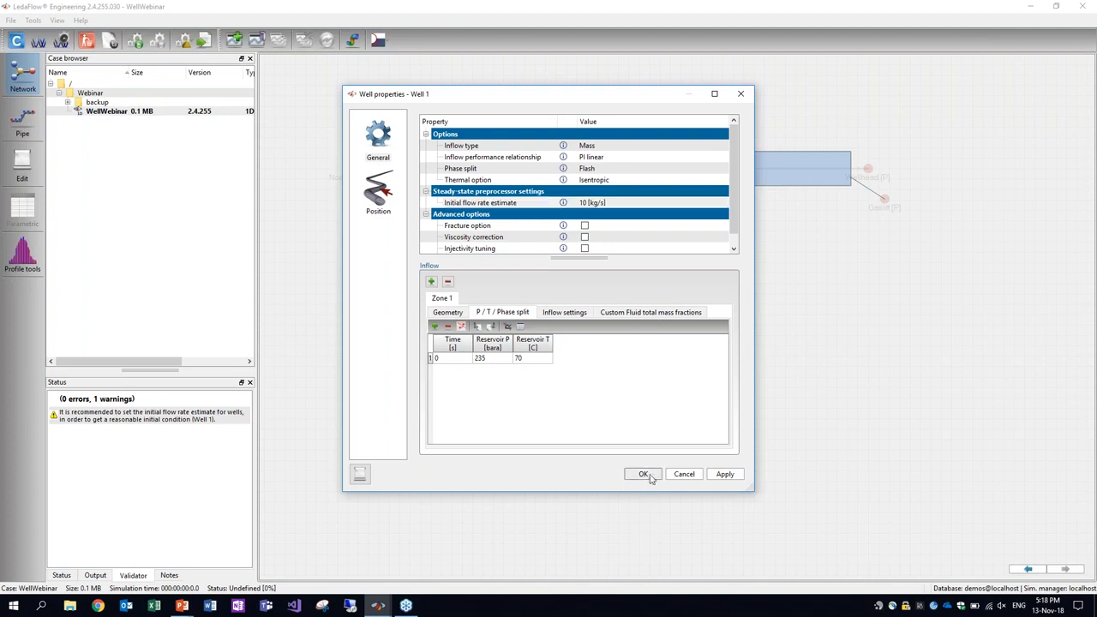
{"action": "left_click", "coordinate": [649, 477]}
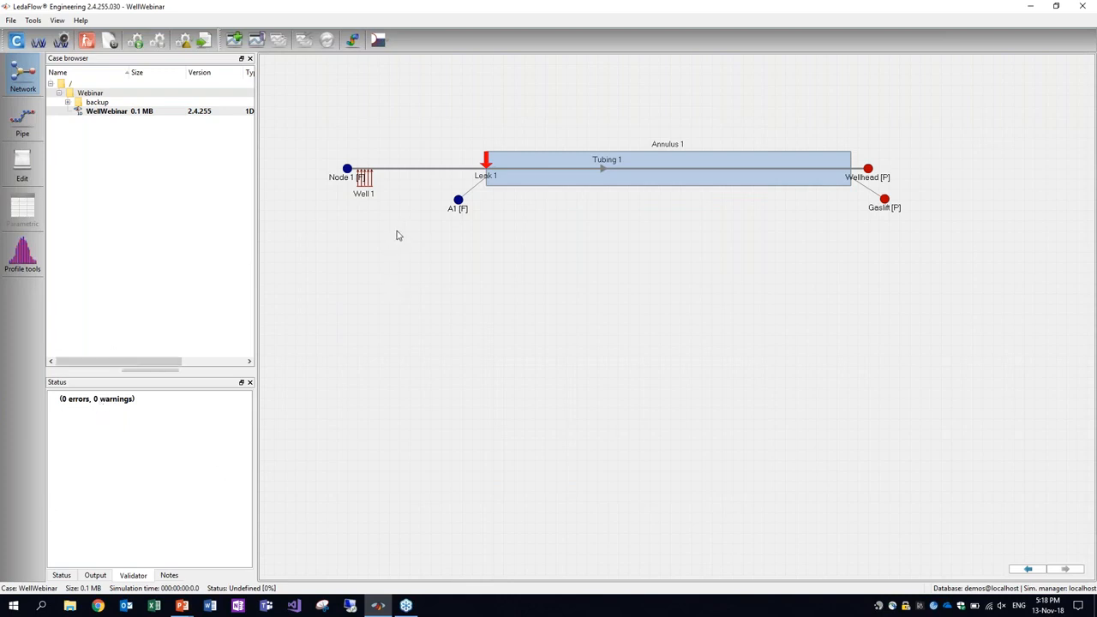
Enable user-defined initial conditions for Tubing 1
{"action": "left_click", "coordinate": [431, 170]}
{"action": "right_click", "coordinate": [431, 172]}
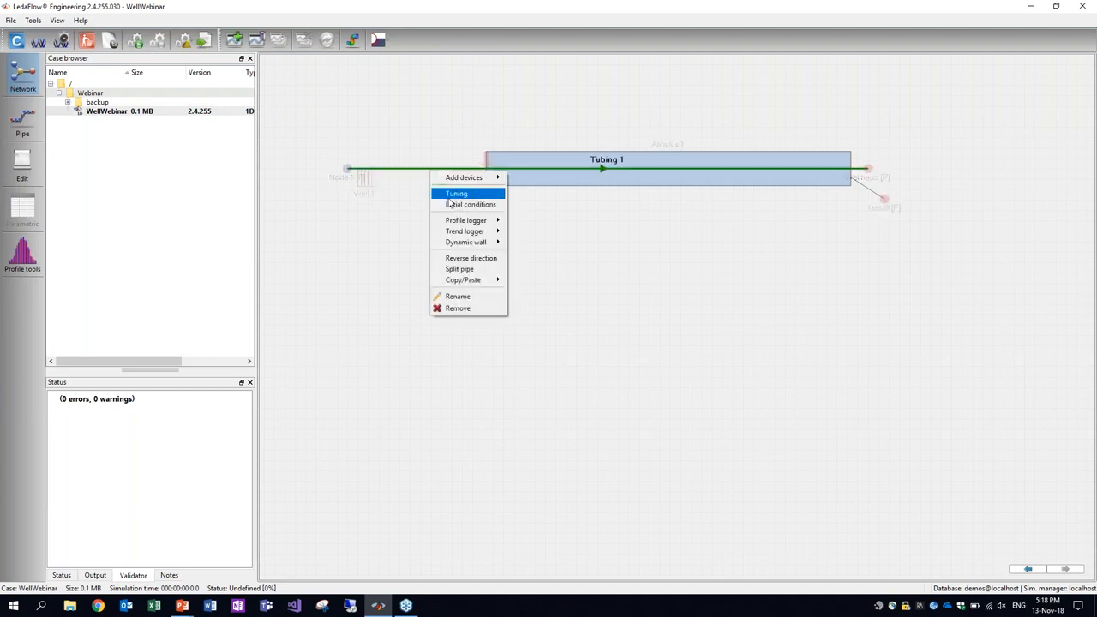
{"action": "left_click", "coordinate": [467, 206]}
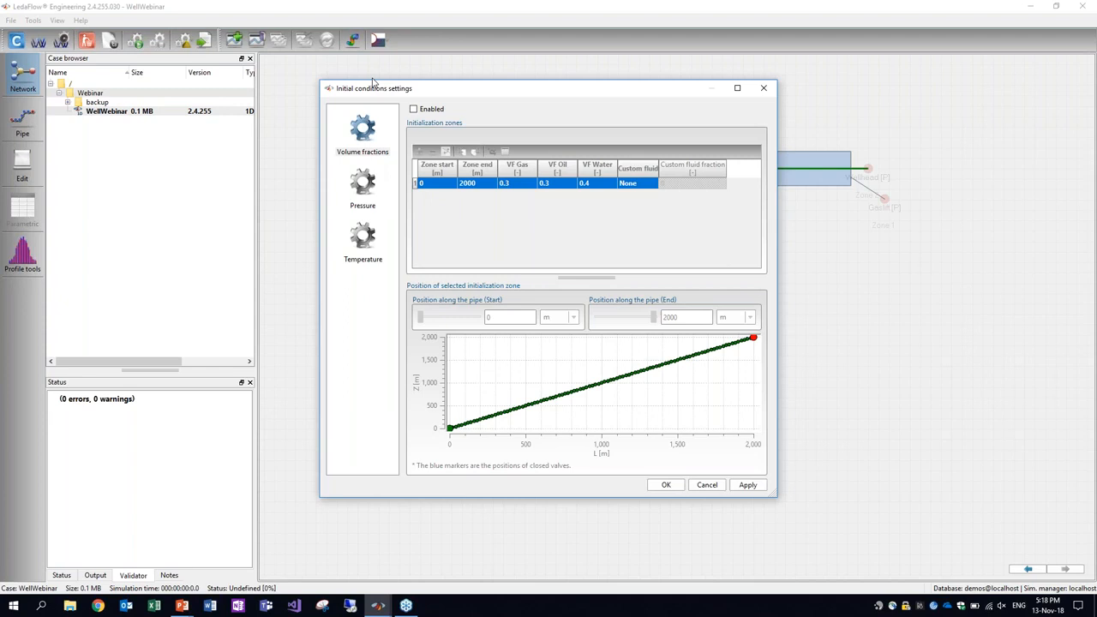
{"action": "left_click", "coordinate": [413, 109]}
{"action": "left_click", "coordinate": [528, 187]}
{"action": "left_click", "coordinate": [528, 186]}
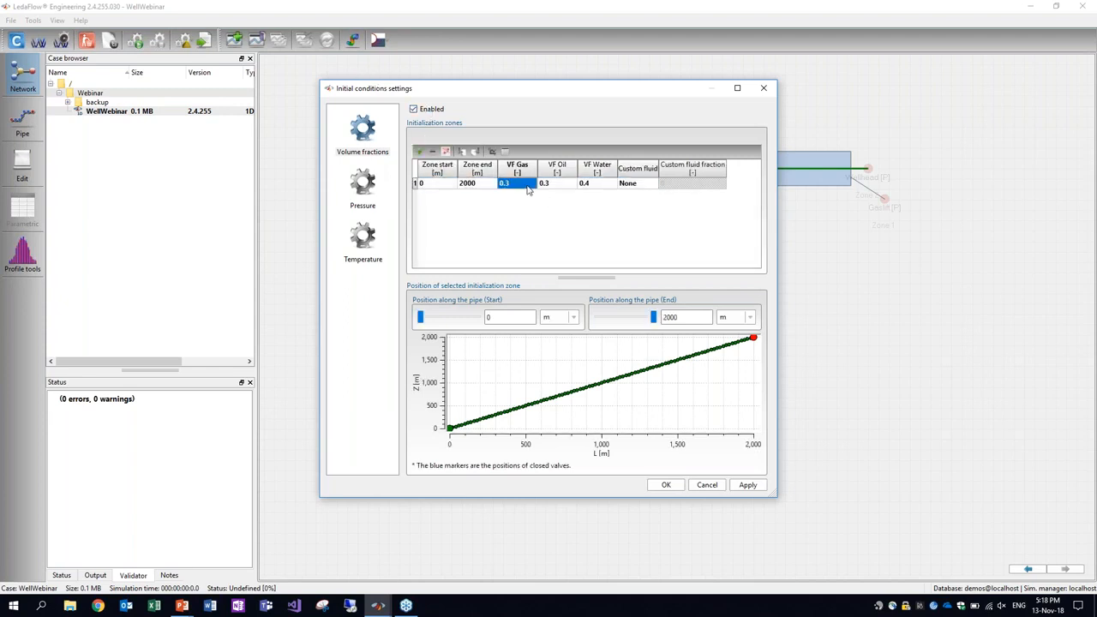
Assign OBM as the custom fluid of the Tubing 1 initialization zone with a custom fluid fraction of 1
{"action": "left_click", "coordinate": [641, 185]}
{"action": "left_click", "coordinate": [641, 185]}
{"action": "left_click", "coordinate": [641, 203]}
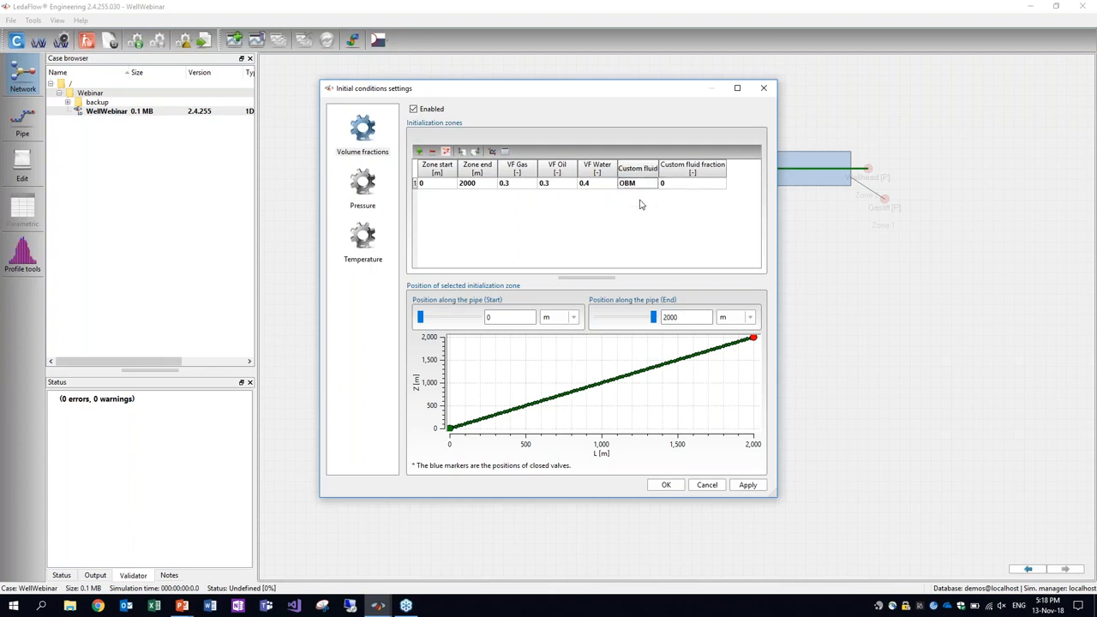
{"action": "left_click", "coordinate": [701, 185]}
{"action": "type", "text": "1"}
{"action": "left_click", "coordinate": [645, 185]}
{"action": "left_click", "coordinate": [684, 184]}
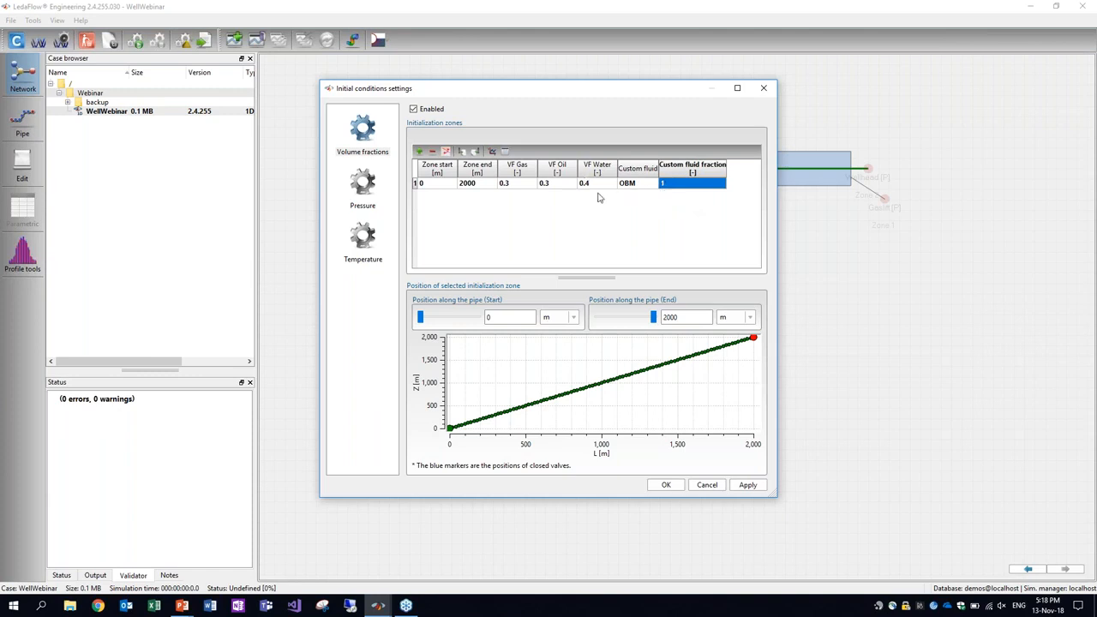
Set the Tubing 1 initial volume fractions to gas 0, oil 1 and water 0, and accept the initial conditions
{"action": "left_click", "coordinate": [558, 186]}
{"action": "type", "text": "1"}
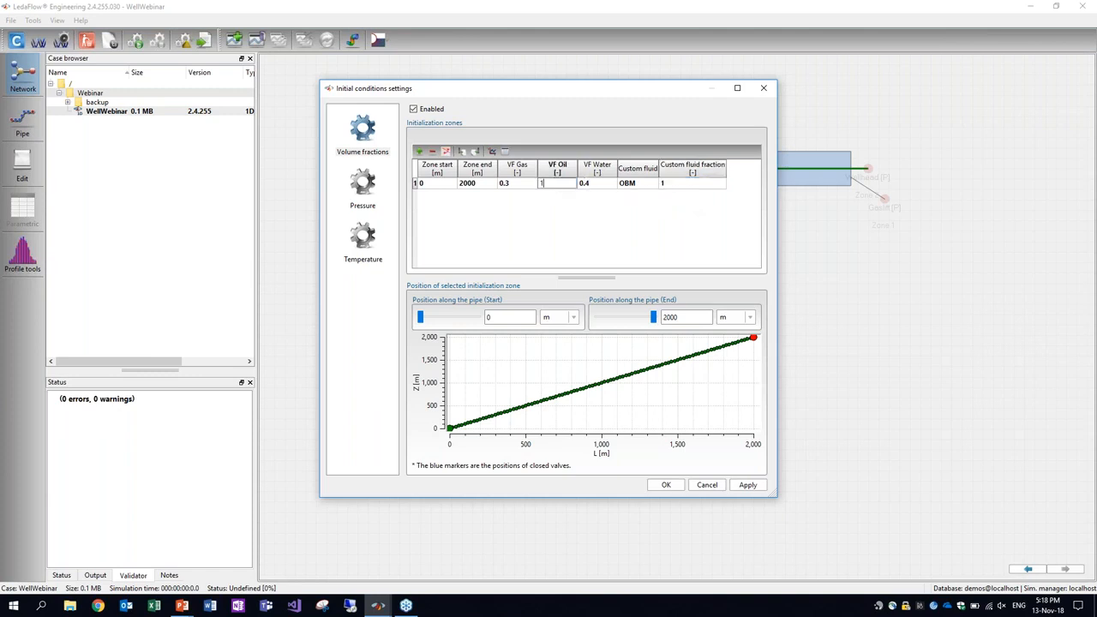
{"action": "key", "text": "Return"}
{"action": "left_click", "coordinate": [521, 180]}
{"action": "left_click_drag", "start_coordinate": [551, 185], "coordinate": [693, 185]}
{"action": "left_click_drag", "start_coordinate": [520, 184], "coordinate": [678, 192]}
{"action": "left_click", "coordinate": [672, 485]}
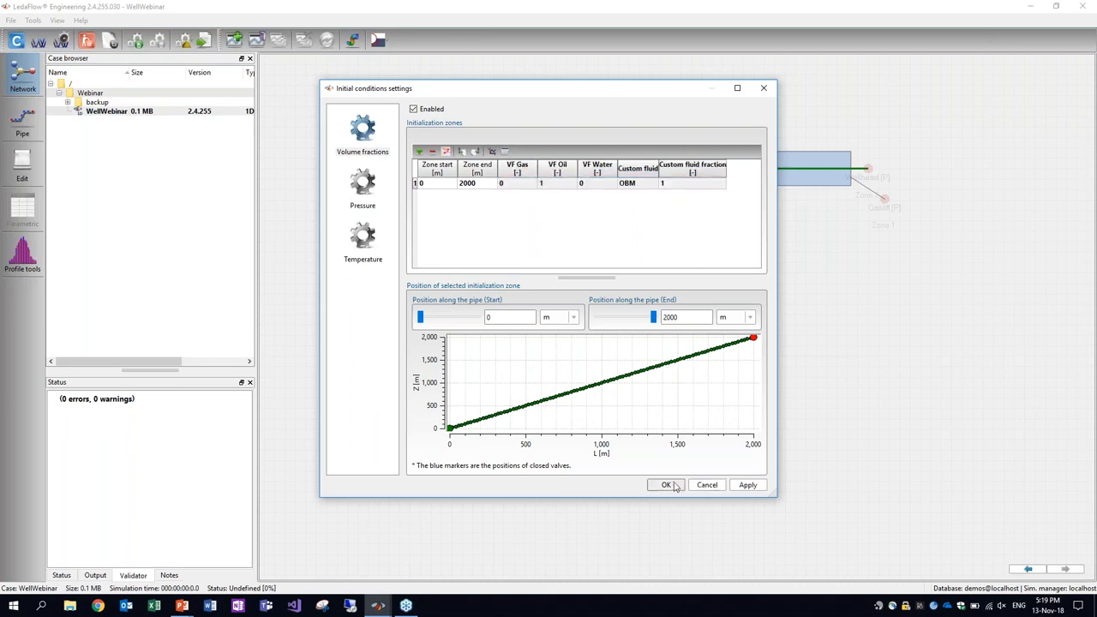
Set the Annulus 1 initial conditions to gas 0, oil 1, water 0 with custom fluid OBM at fraction 1, and accept them
{"action": "left_click", "coordinate": [558, 166]}
{"action": "right_click", "coordinate": [559, 161]}
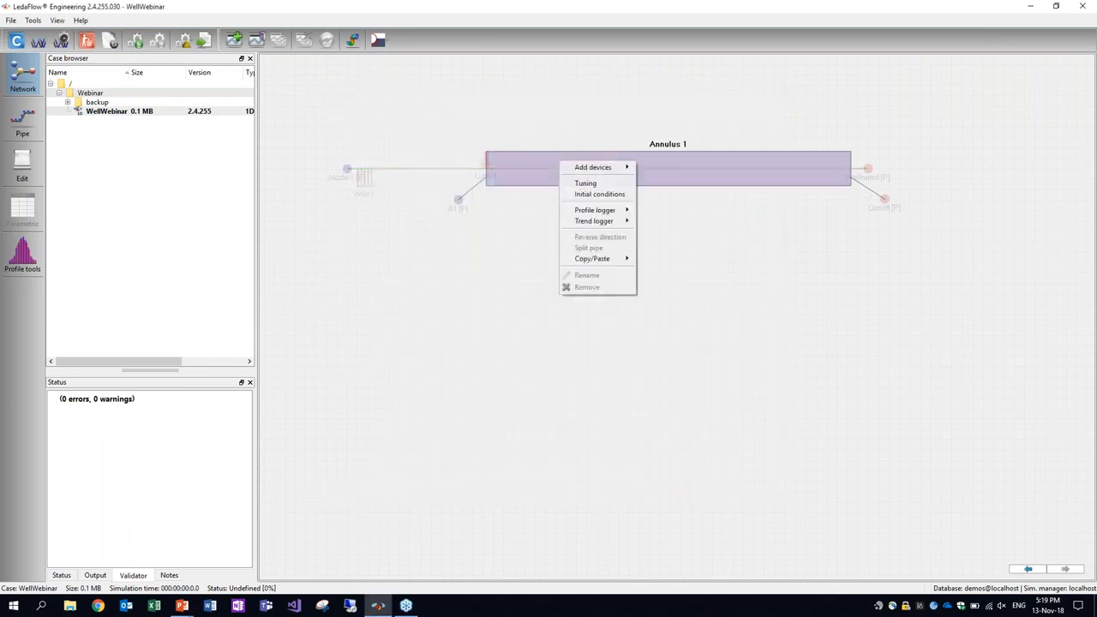
{"action": "left_click", "coordinate": [604, 195]}
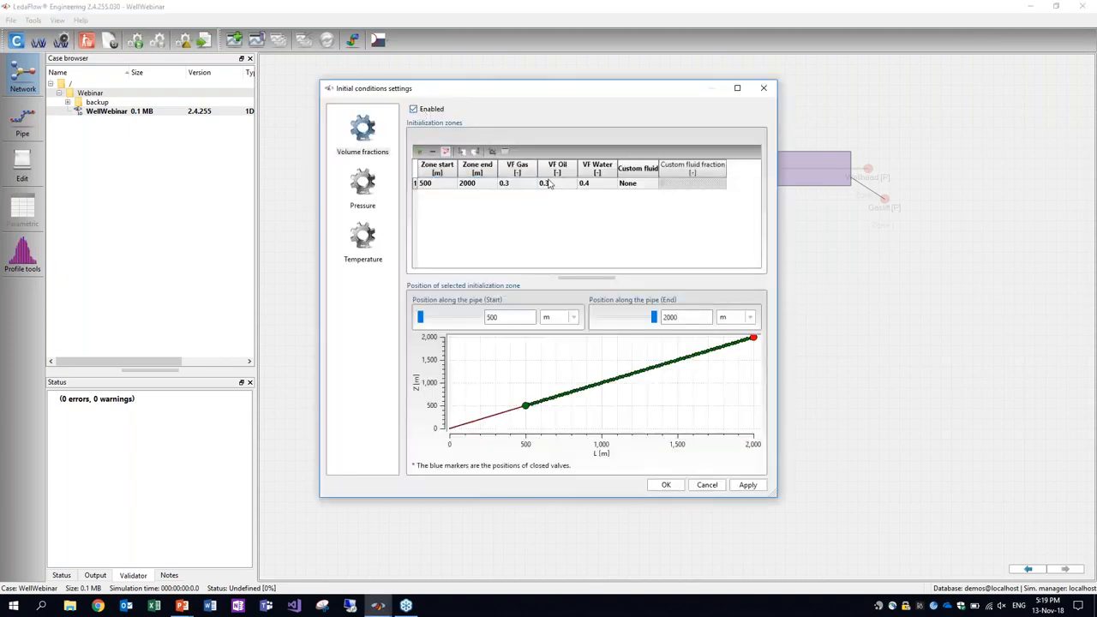
{"action": "left_click", "coordinate": [526, 187]}
{"action": "left_click", "coordinate": [526, 185]}
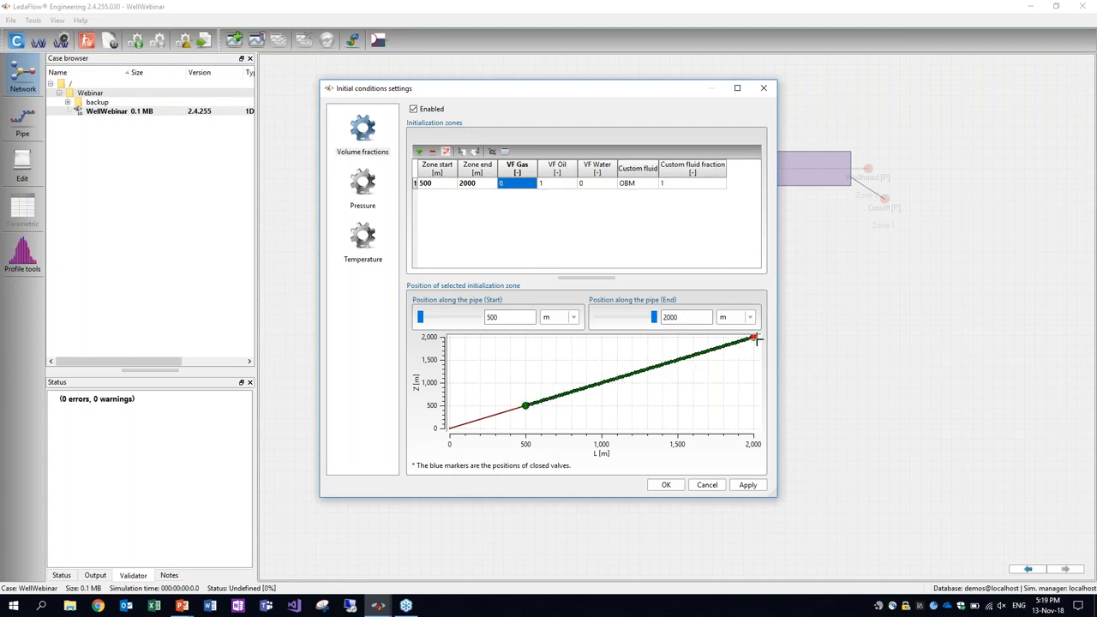
{"action": "left_click", "coordinate": [676, 485]}
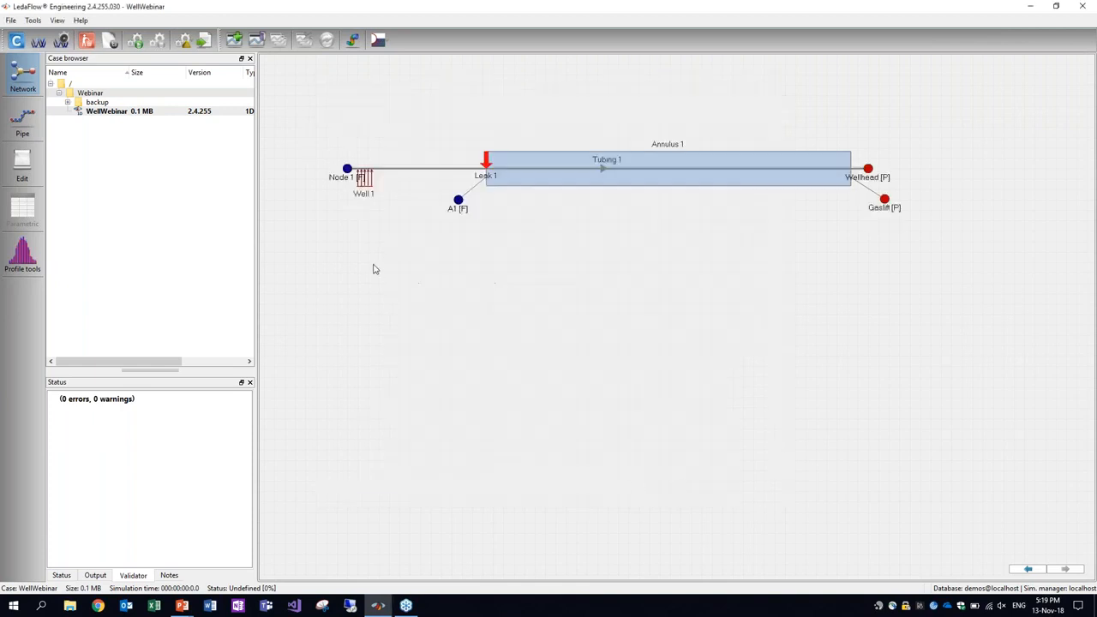
Initialize the case from the user-defined initial conditions and run the dynamic simulation for 12 h
{"action": "left_click", "coordinate": [137, 41]}
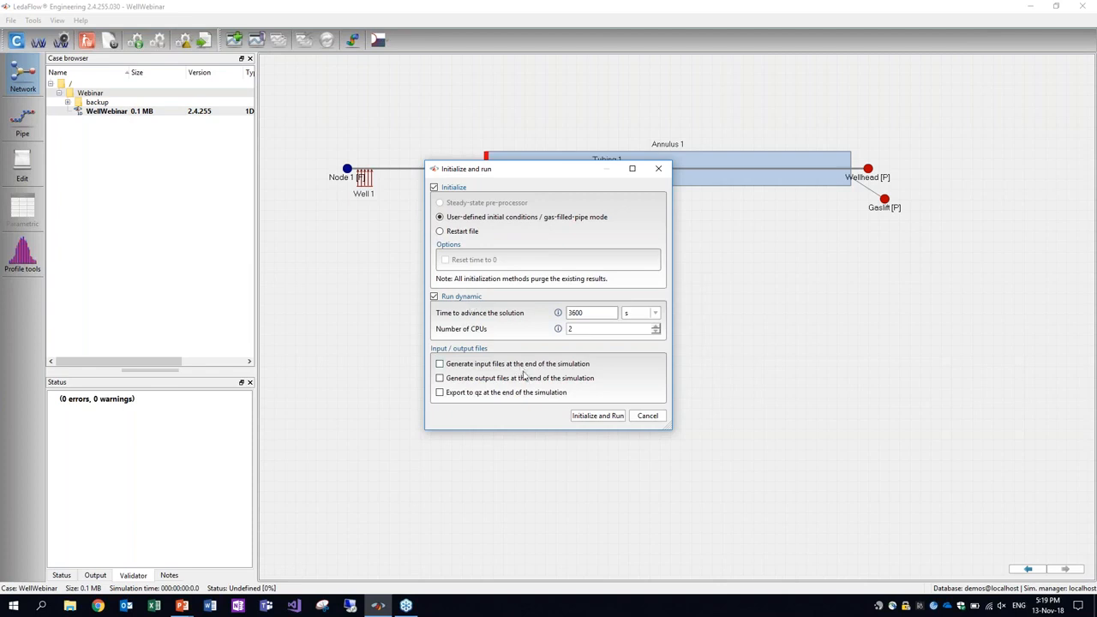
{"action": "left_click", "coordinate": [641, 312]}
{"action": "left_click", "coordinate": [634, 332]}
{"action": "left_click", "coordinate": [595, 416]}
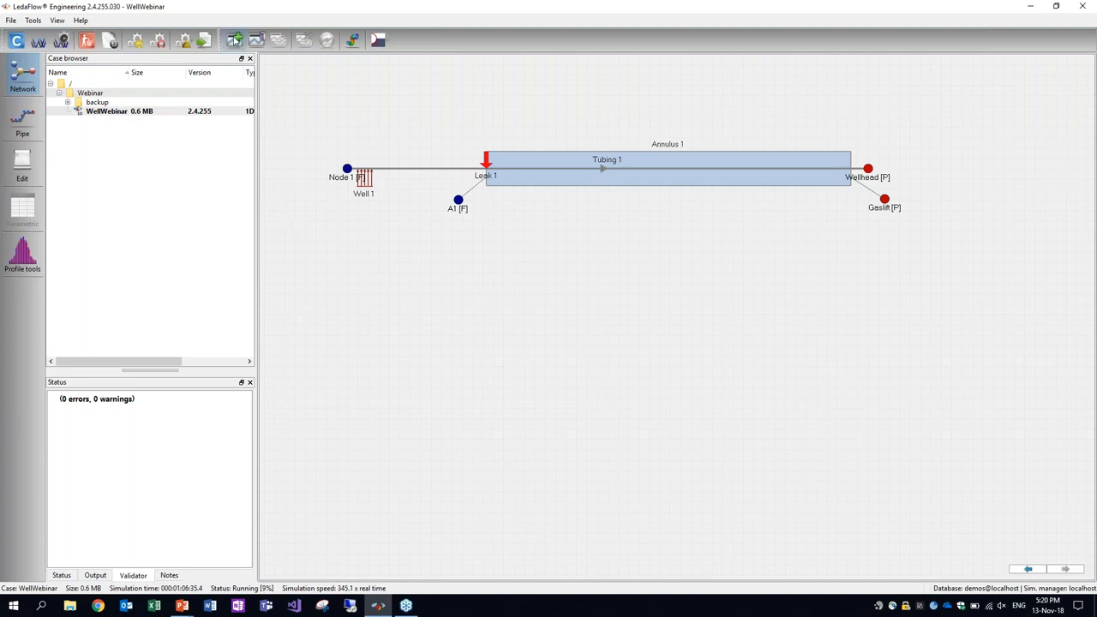
Start a new trend plot with the Annulus 1 and Tubing 1 pipe trends as plot objects
{"action": "left_click", "coordinate": [235, 40]}
{"action": "left_click", "coordinate": [360, 157]}
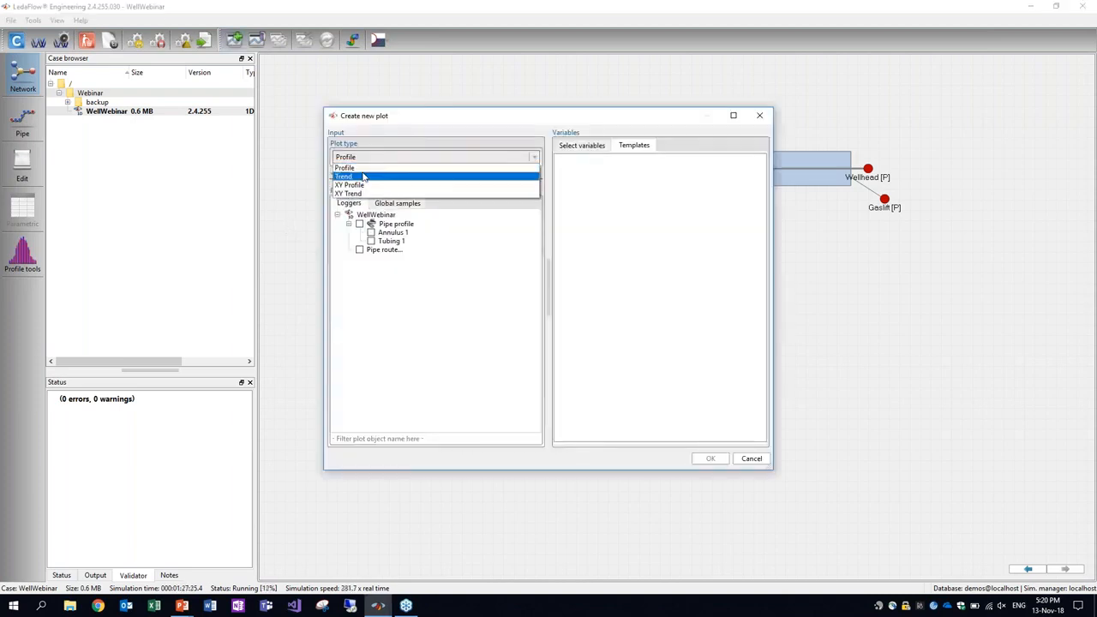
{"action": "left_click", "coordinate": [364, 177]}
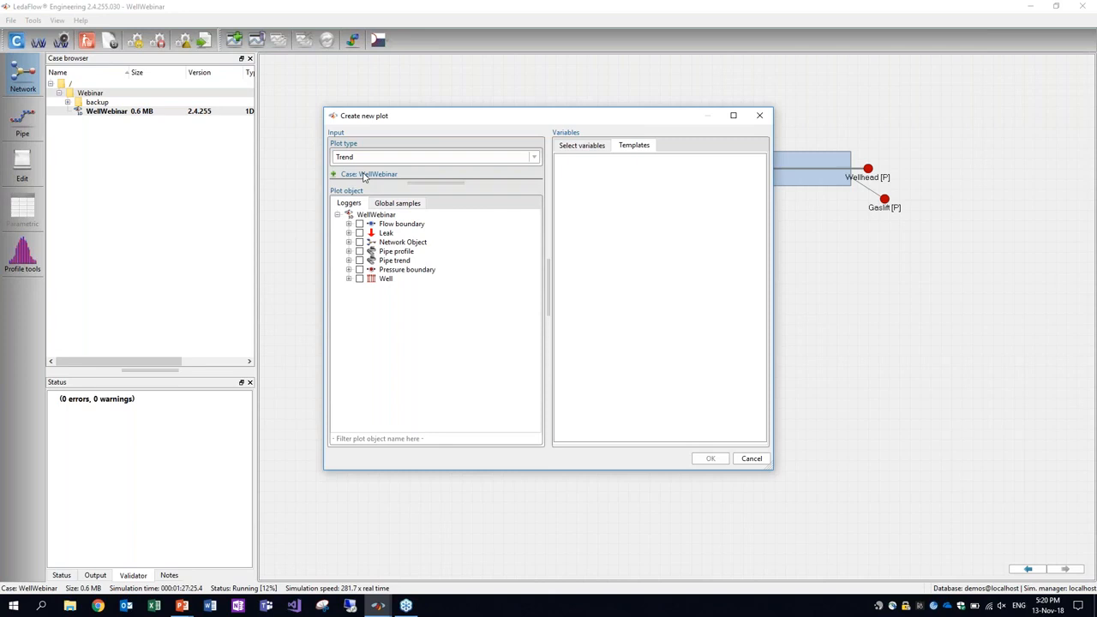
{"action": "left_click", "coordinate": [350, 260]}
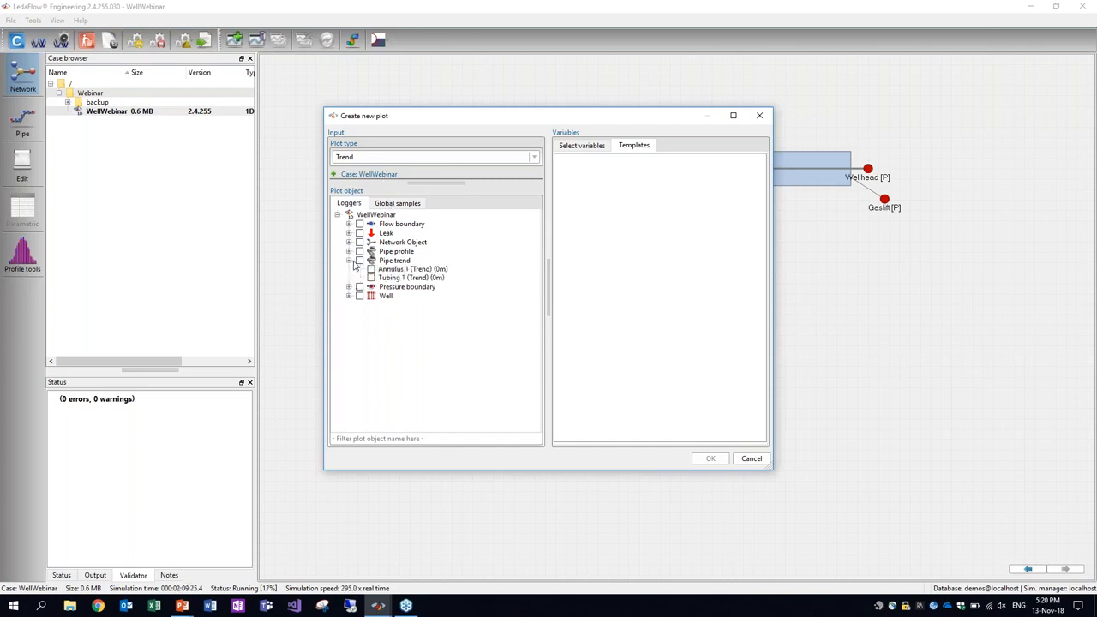
{"action": "left_click", "coordinate": [372, 270]}
{"action": "left_click", "coordinate": [372, 242]}
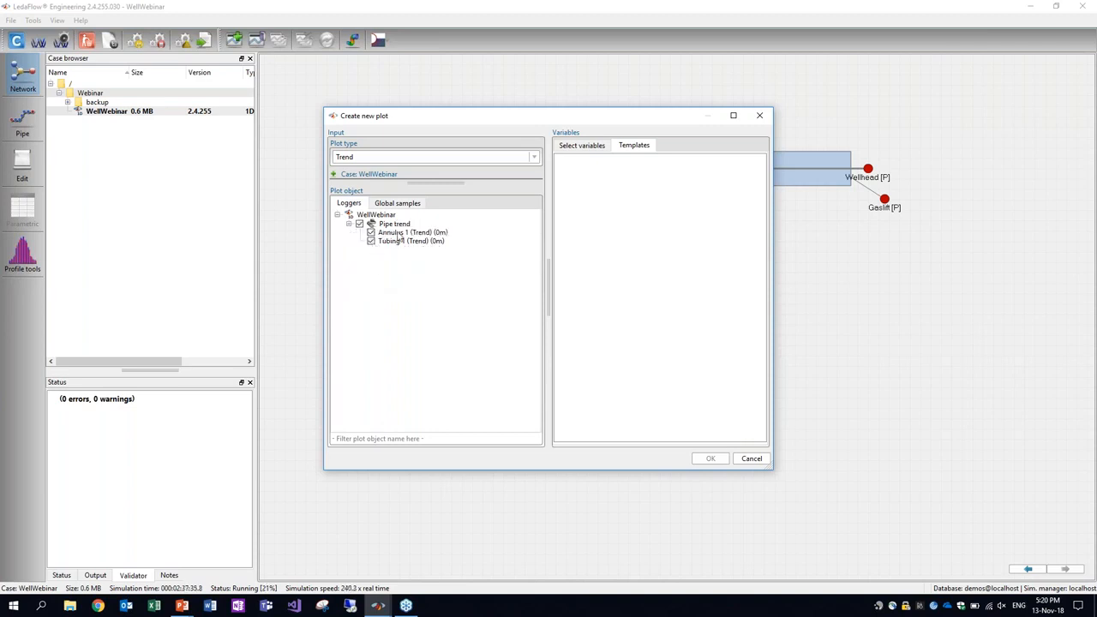
Choose the variable OBM total mass - total for the pipe trends and create the plot
{"action": "left_click", "coordinate": [596, 151]}
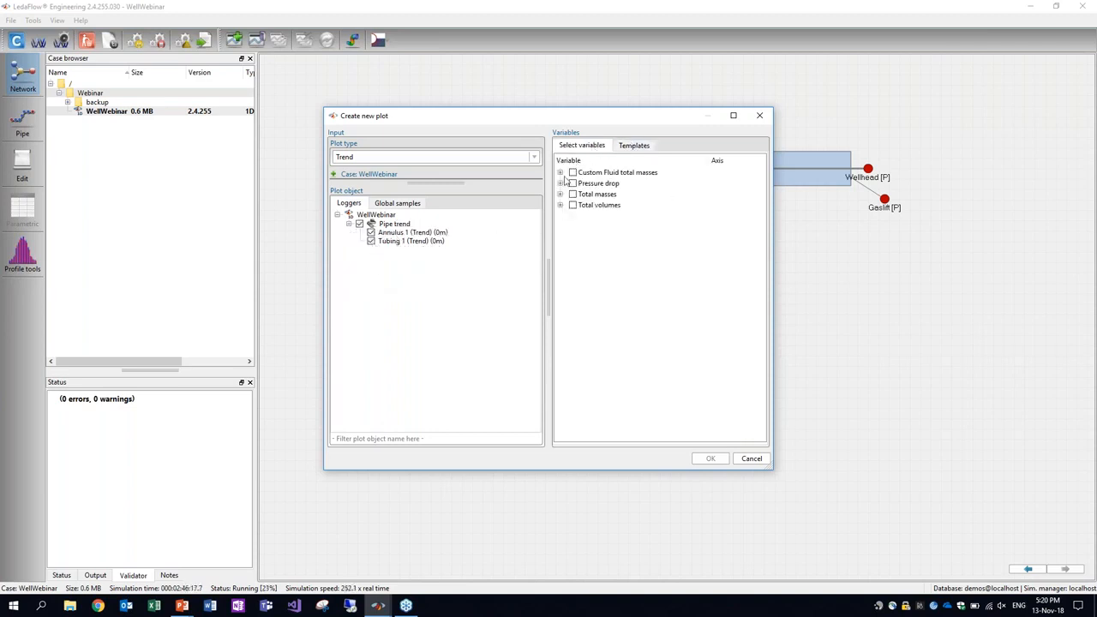
{"action": "left_click", "coordinate": [560, 172]}
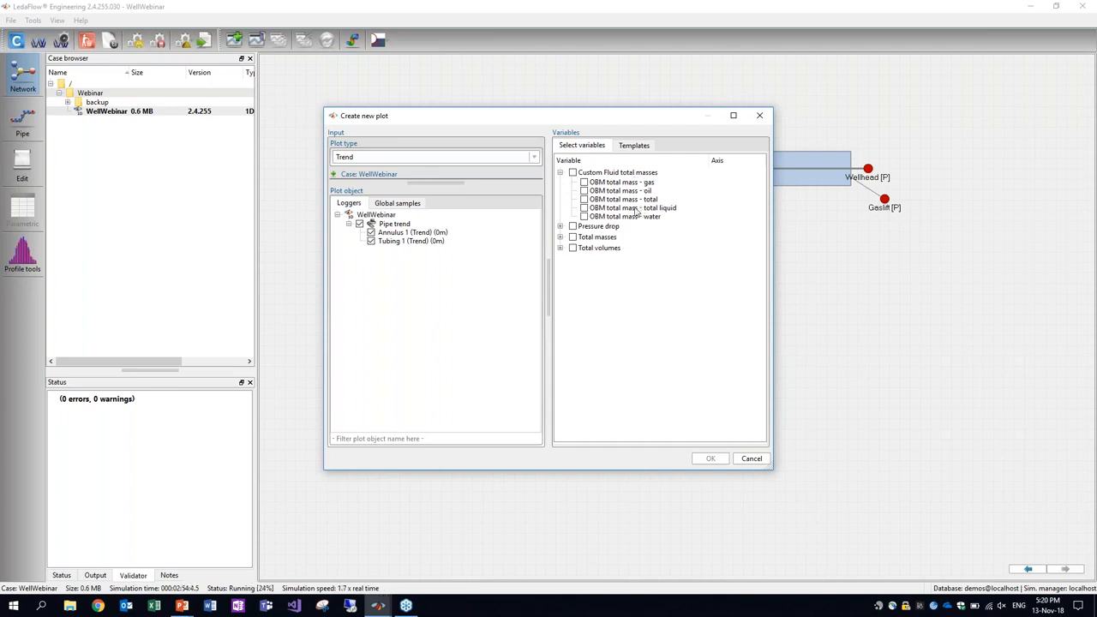
{"action": "left_click", "coordinate": [583, 198]}
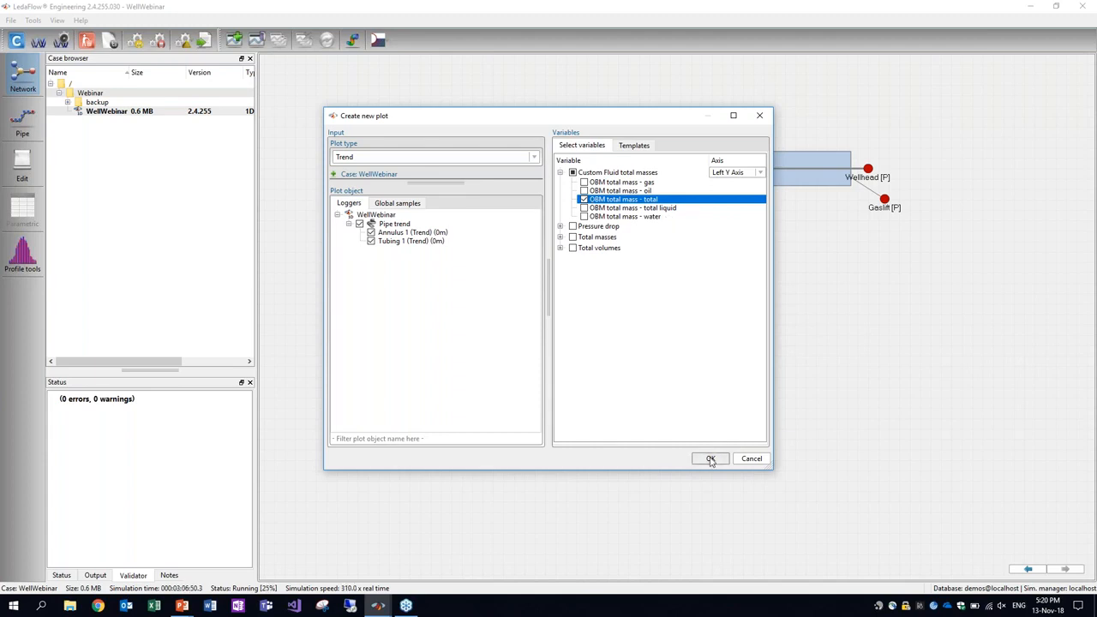
{"action": "left_click", "coordinate": [710, 459]}
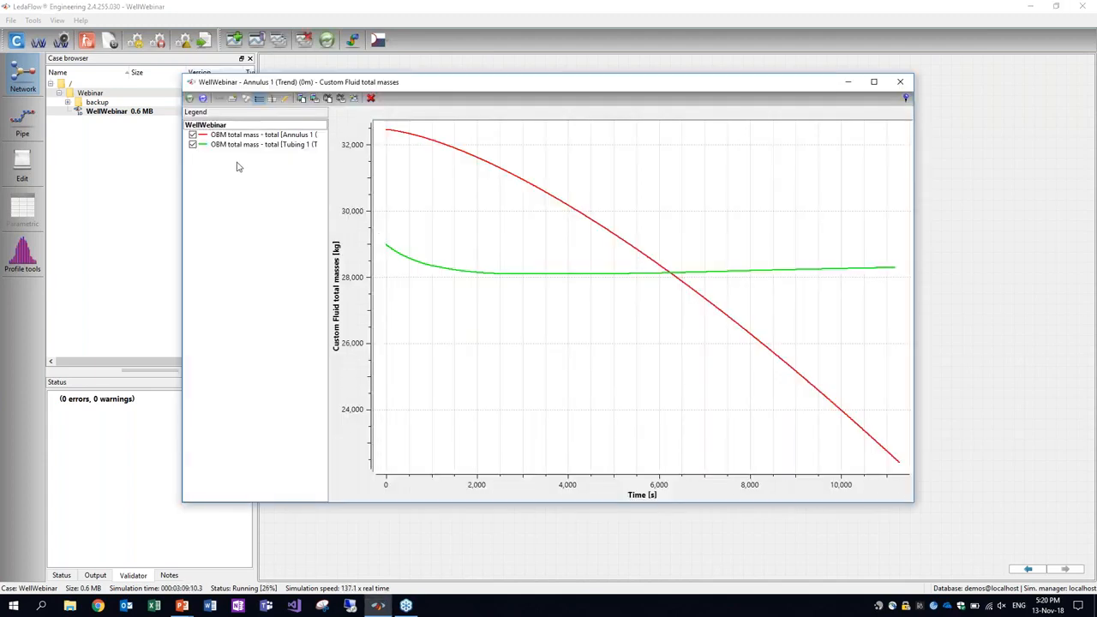
Add a subplot of the leak's downstream mass flow rates for total gas and total oil
{"action": "left_click", "coordinate": [230, 98]}
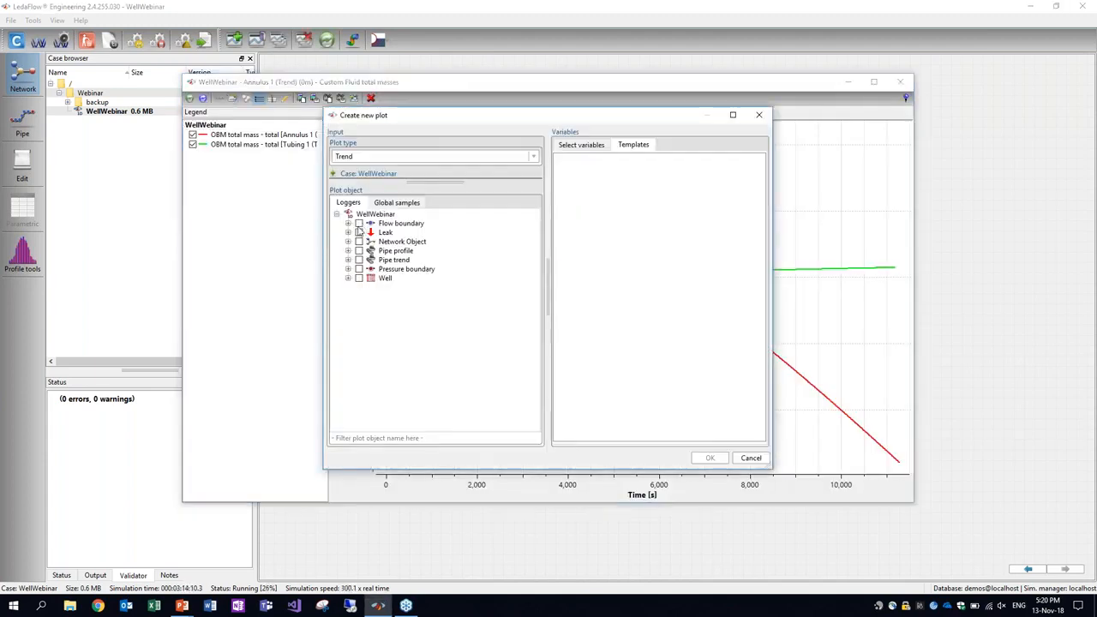
{"action": "left_click", "coordinate": [359, 232]}
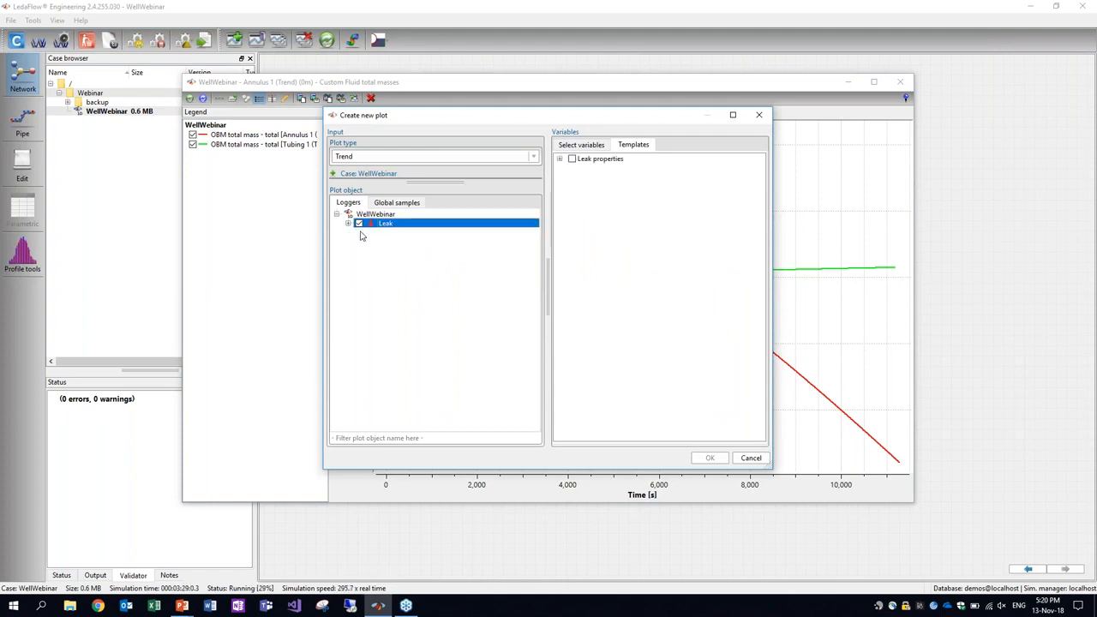
{"action": "left_click", "coordinate": [591, 147]}
{"action": "left_click", "coordinate": [559, 183]}
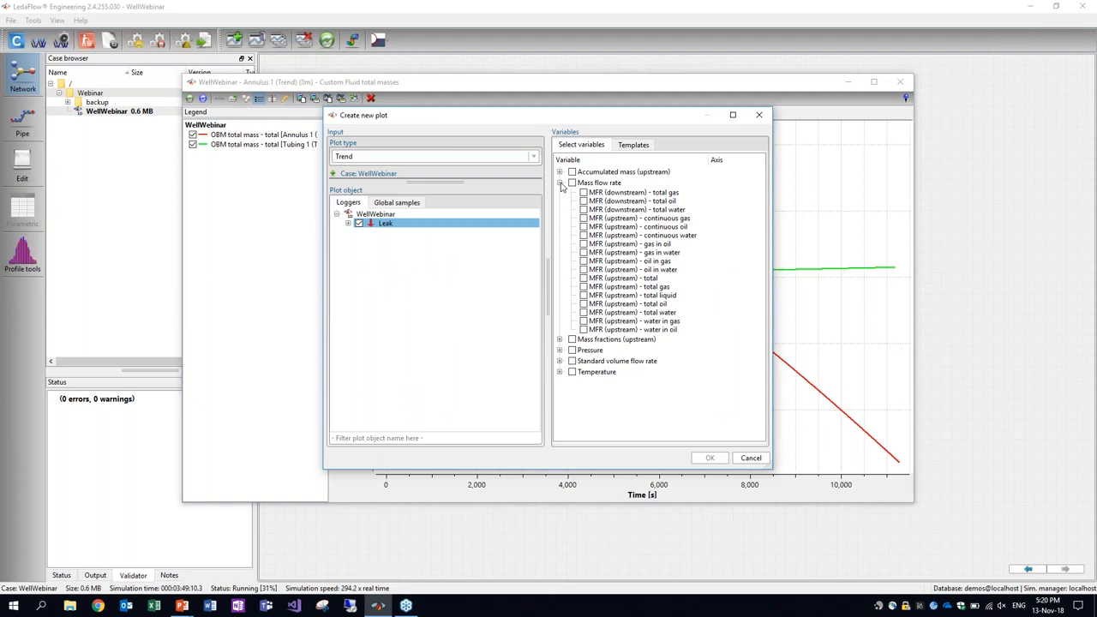
{"action": "left_click", "coordinate": [583, 193]}
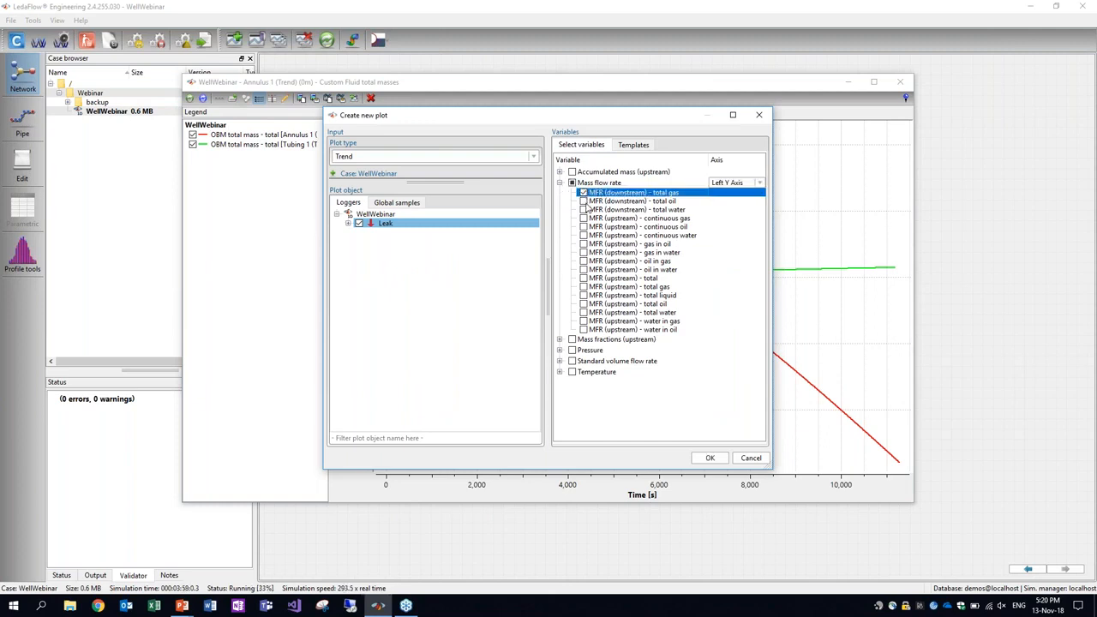
{"action": "left_click", "coordinate": [584, 201]}
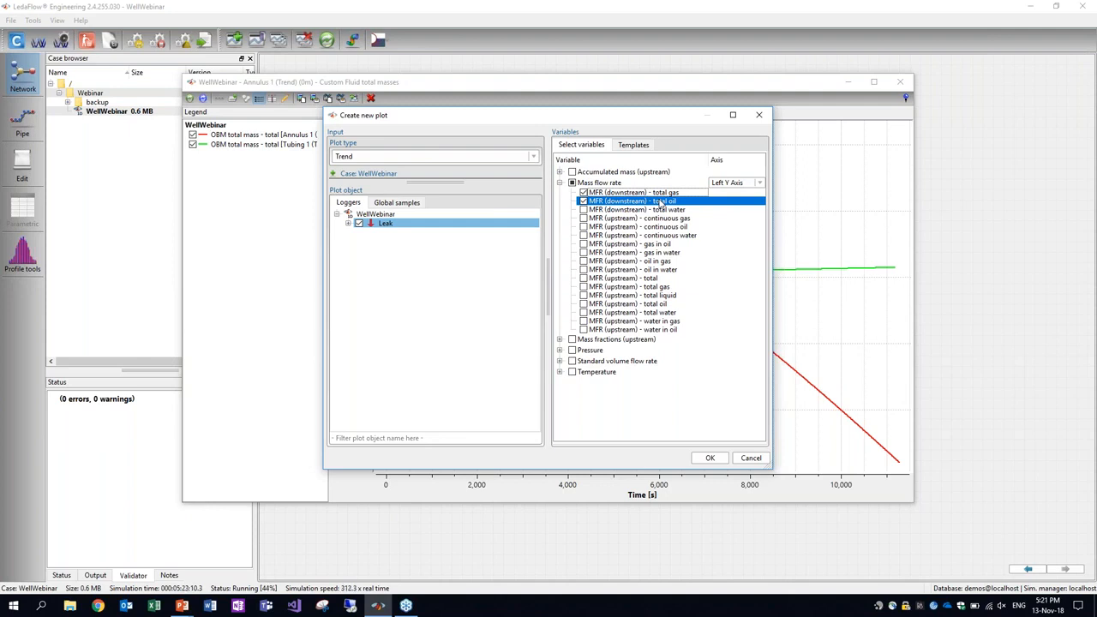
{"action": "left_click", "coordinate": [701, 462]}
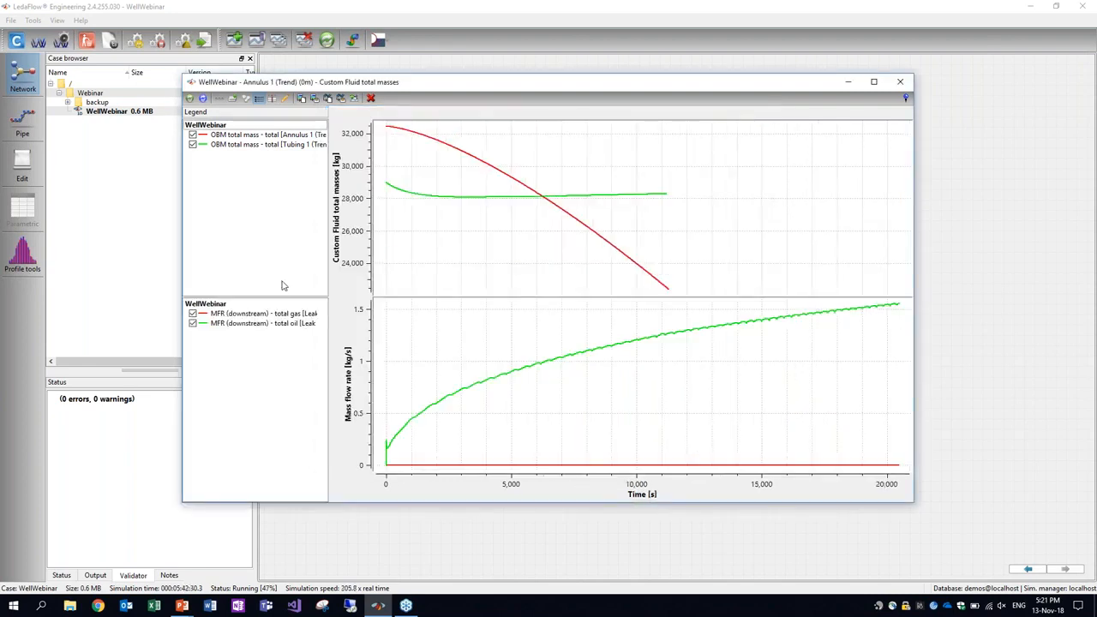
Add a subplot of the well's total mass flow rate (MFR - total) and turn on automatic plot updating
{"action": "left_click", "coordinate": [234, 99]}
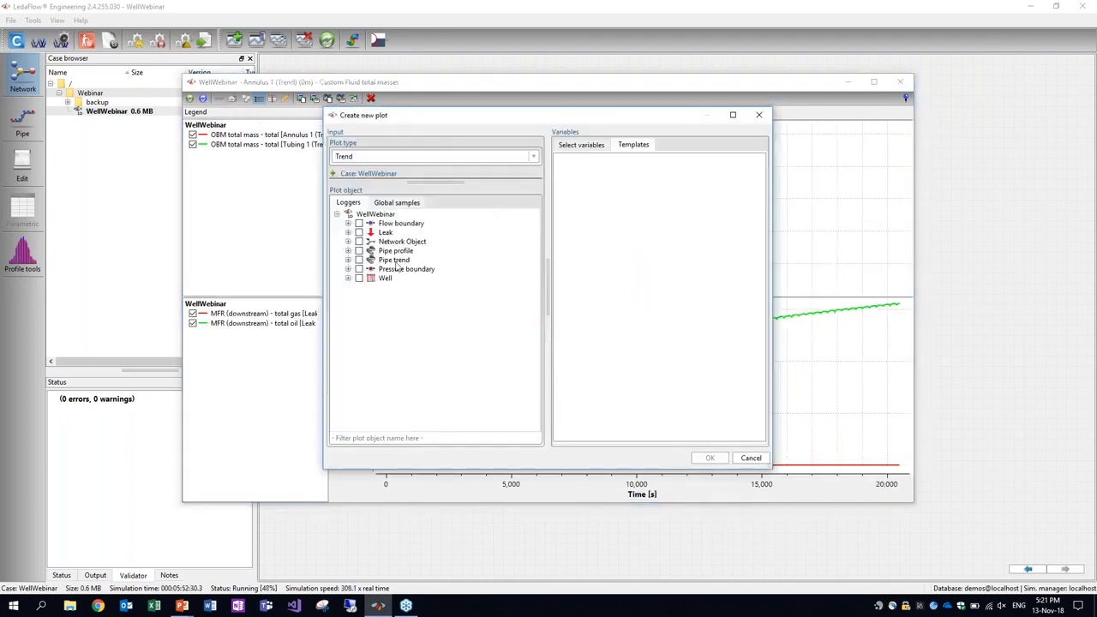
{"action": "left_click", "coordinate": [590, 145]}
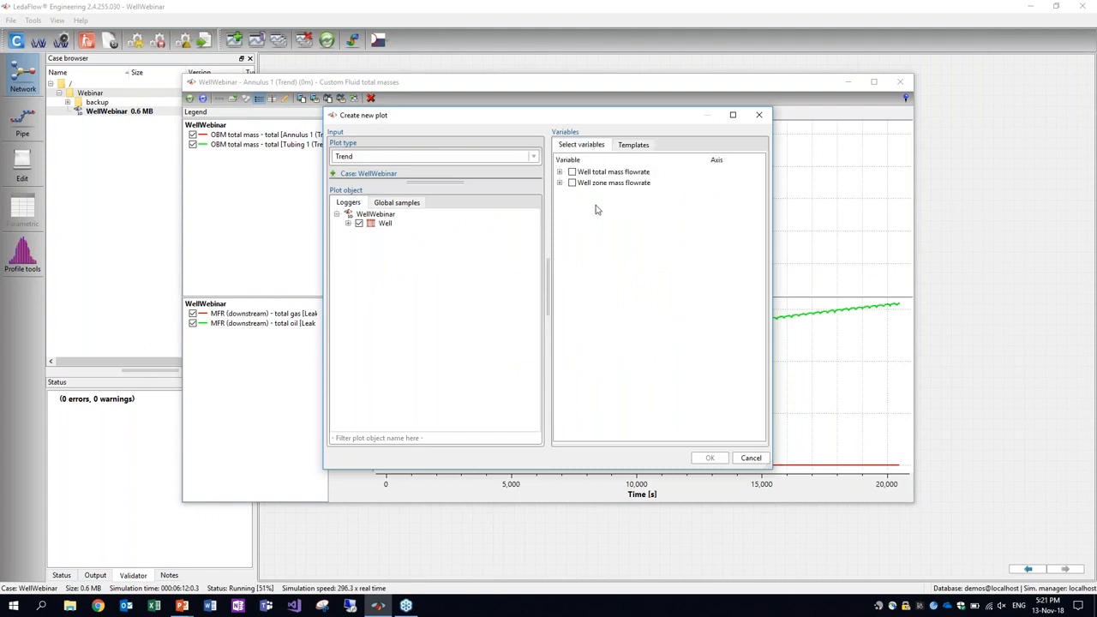
{"action": "left_click", "coordinate": [560, 172]}
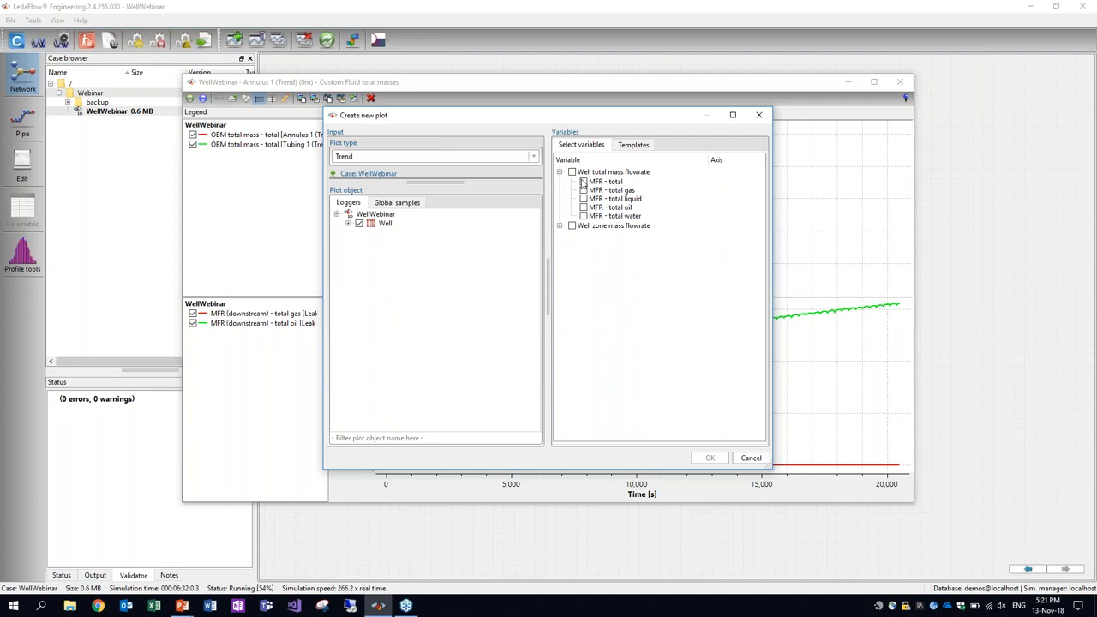
{"action": "left_click", "coordinate": [584, 183]}
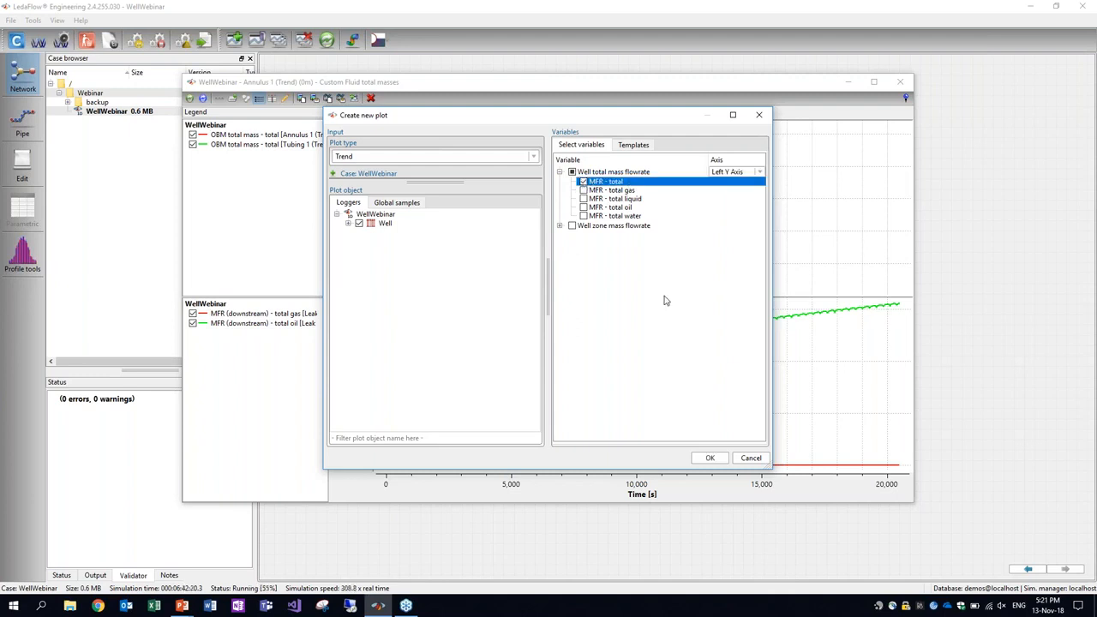
{"action": "left_click", "coordinate": [713, 460]}
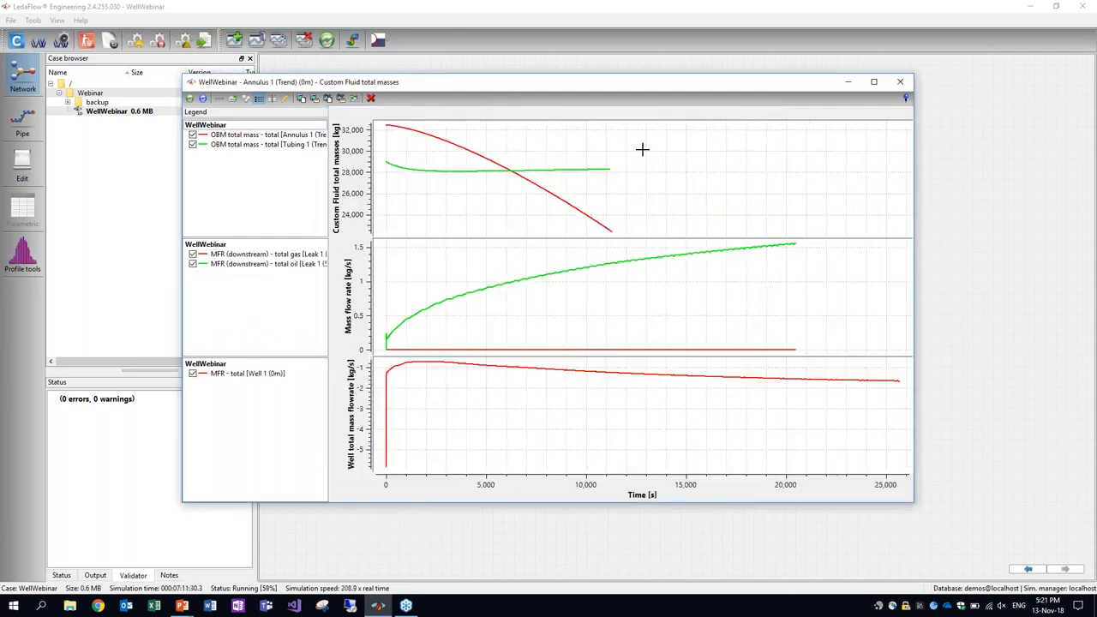
{"action": "left_click", "coordinate": [203, 99]}
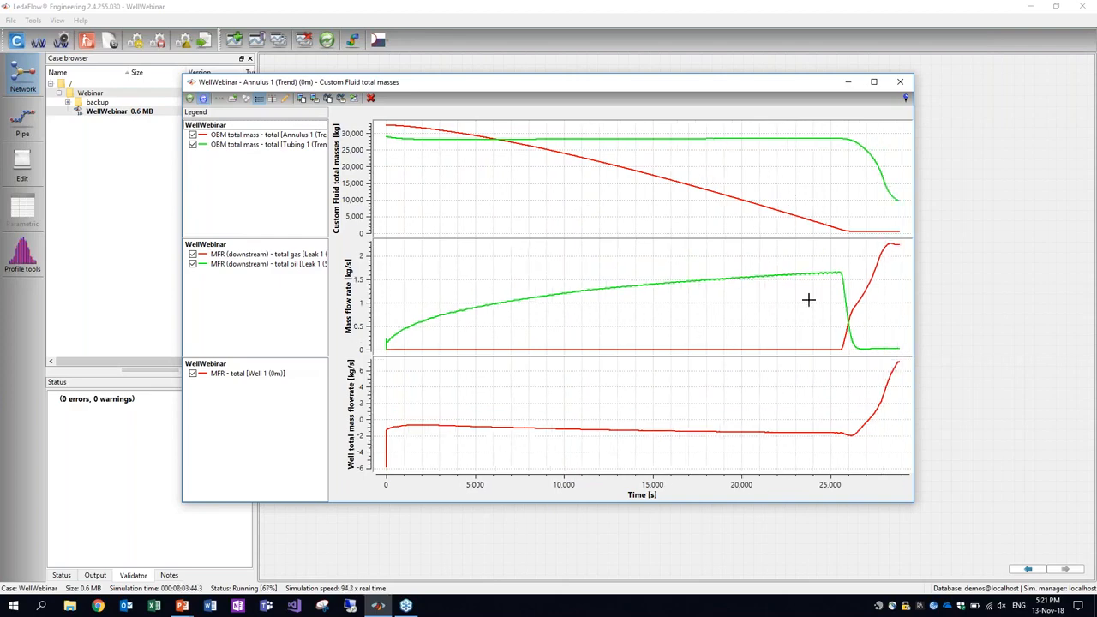
Highlight the Annulus 1 OBM mass curve and display the plots' time axis in hours, rescaled to the data
{"action": "left_click", "coordinate": [563, 155]}
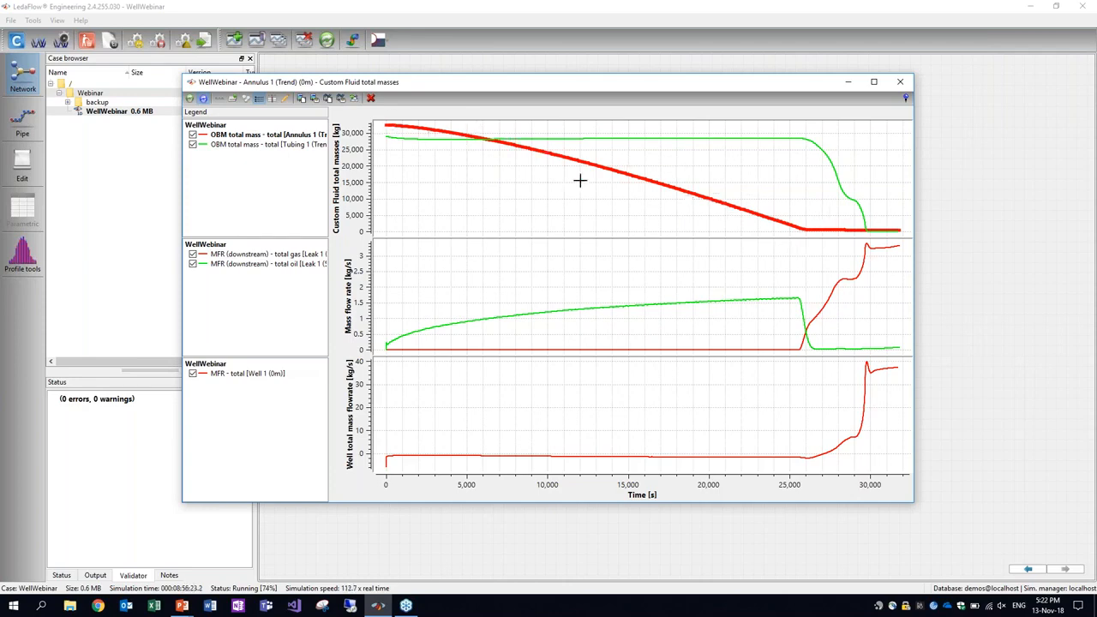
{"action": "right_click", "coordinate": [698, 492]}
{"action": "mouse_move", "coordinate": [728, 509]}
{"action": "left_click", "coordinate": [779, 507]}
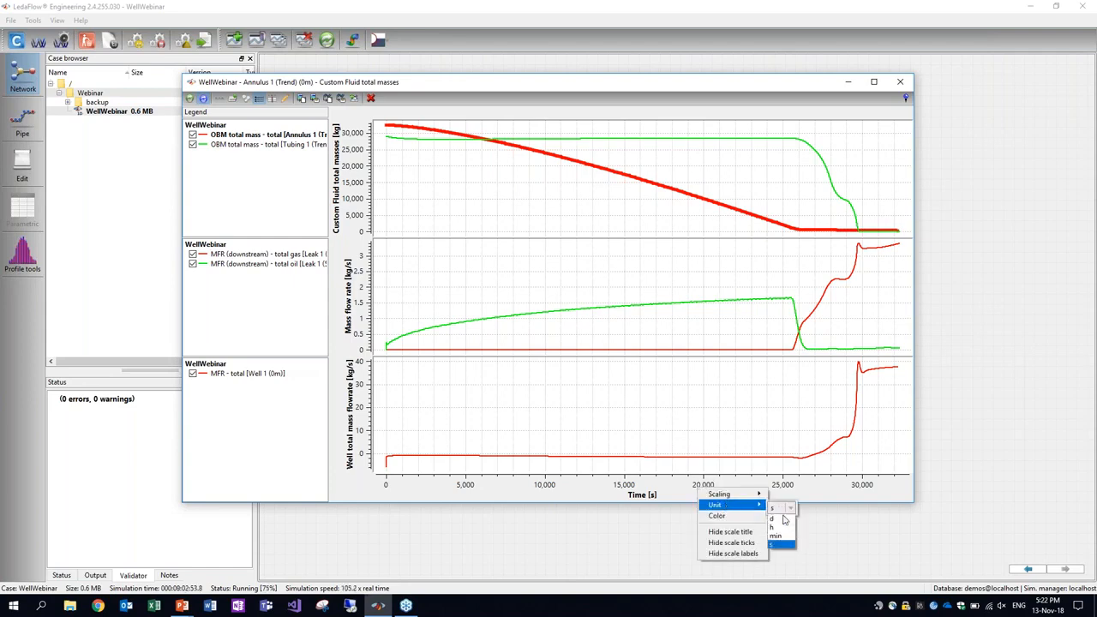
{"action": "left_click", "coordinate": [787, 532]}
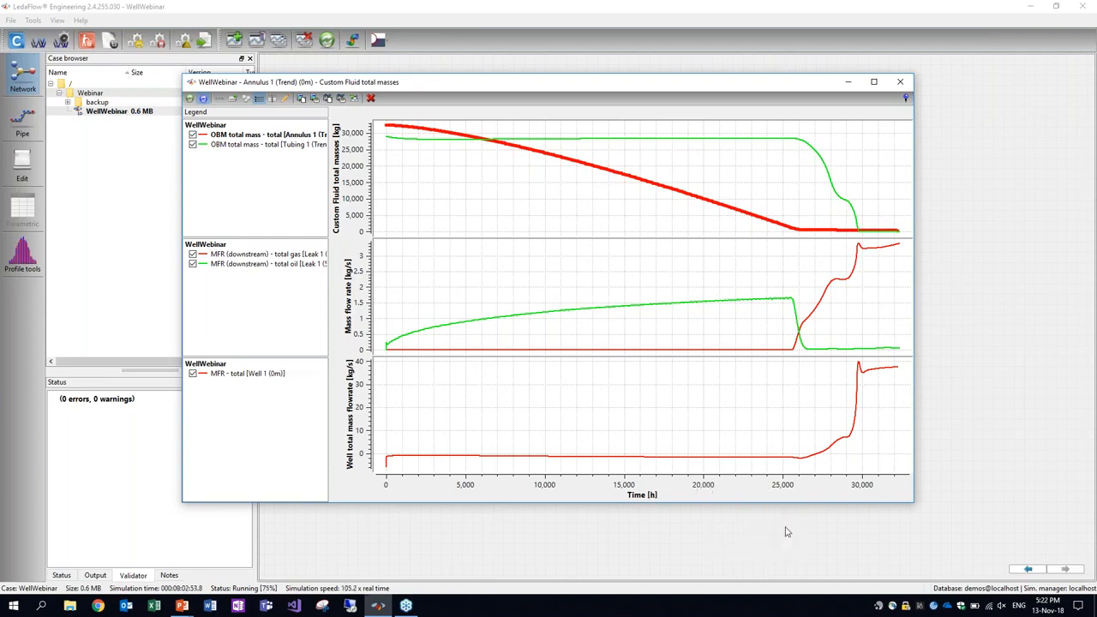
{"action": "right_click", "coordinate": [708, 411]}
{"action": "left_click", "coordinate": [725, 417]}
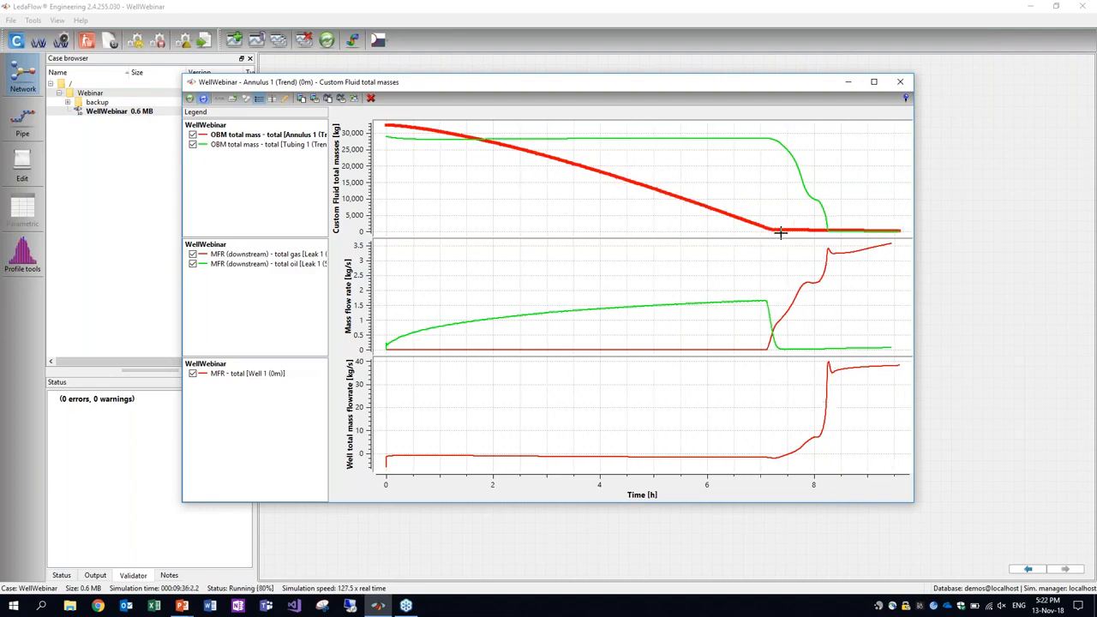
Widen the legend to show the full curve names and highlight the leak's total oil rate and Annulus 1 OBM mass curves for examination
{"action": "left_click", "coordinate": [778, 140]}
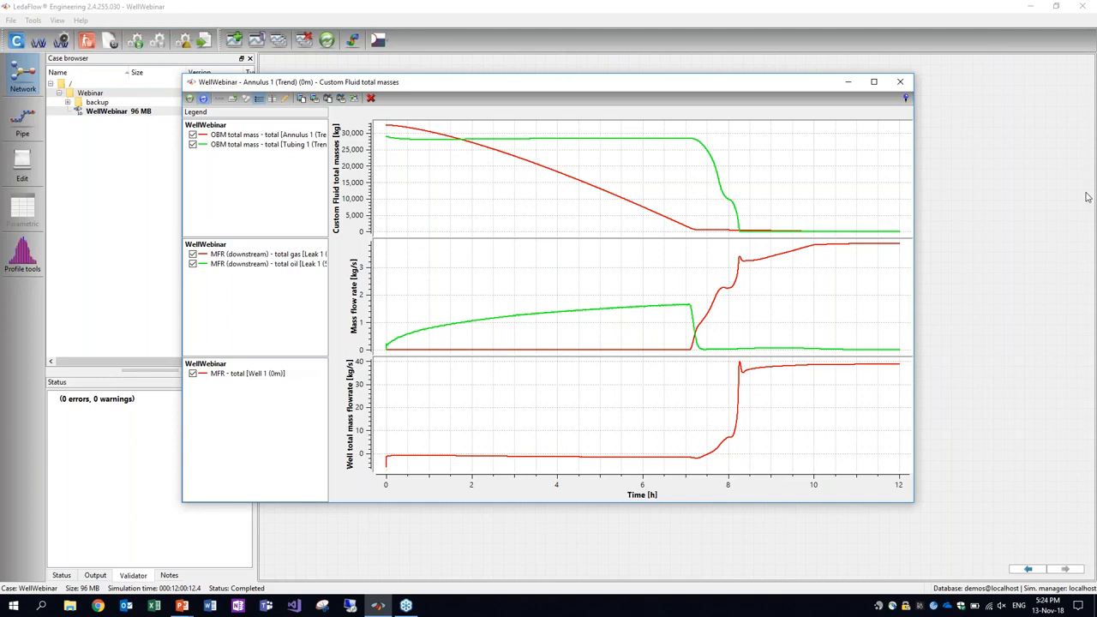
{"action": "left_click", "coordinate": [1021, 276]}
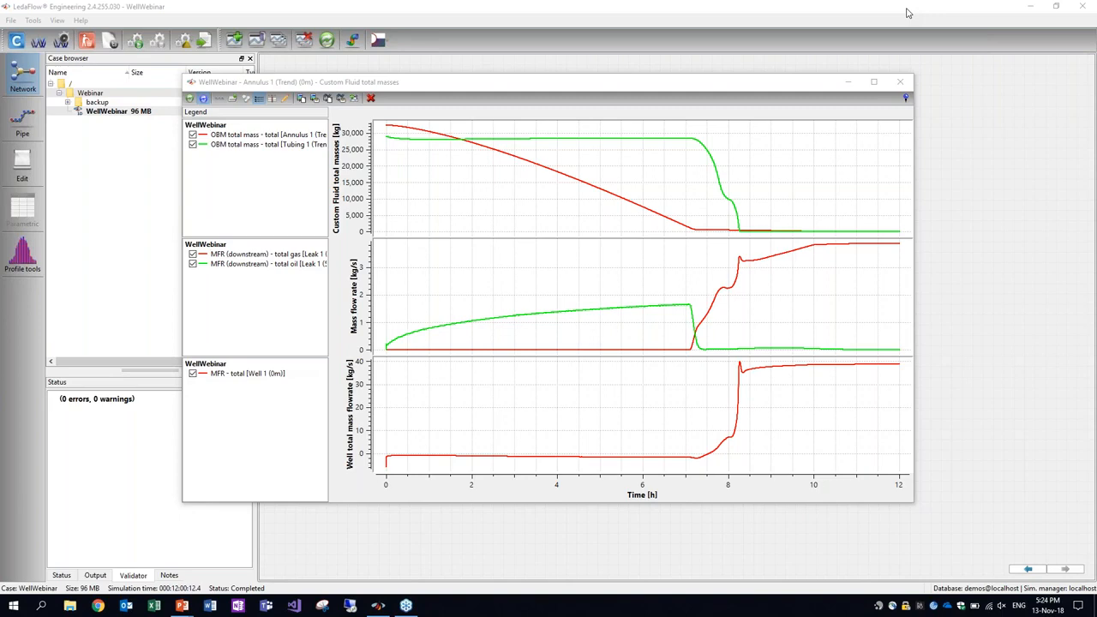
{"action": "left_click", "coordinate": [481, 319]}
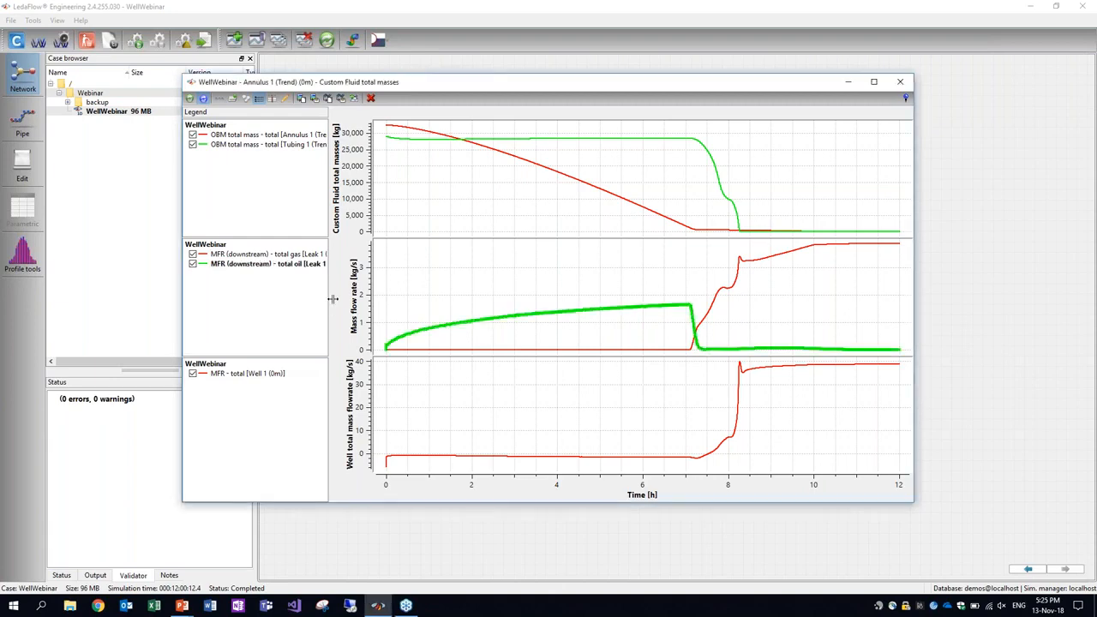
{"action": "left_click_drag", "start_coordinate": [332, 298], "coordinate": [359, 298]}
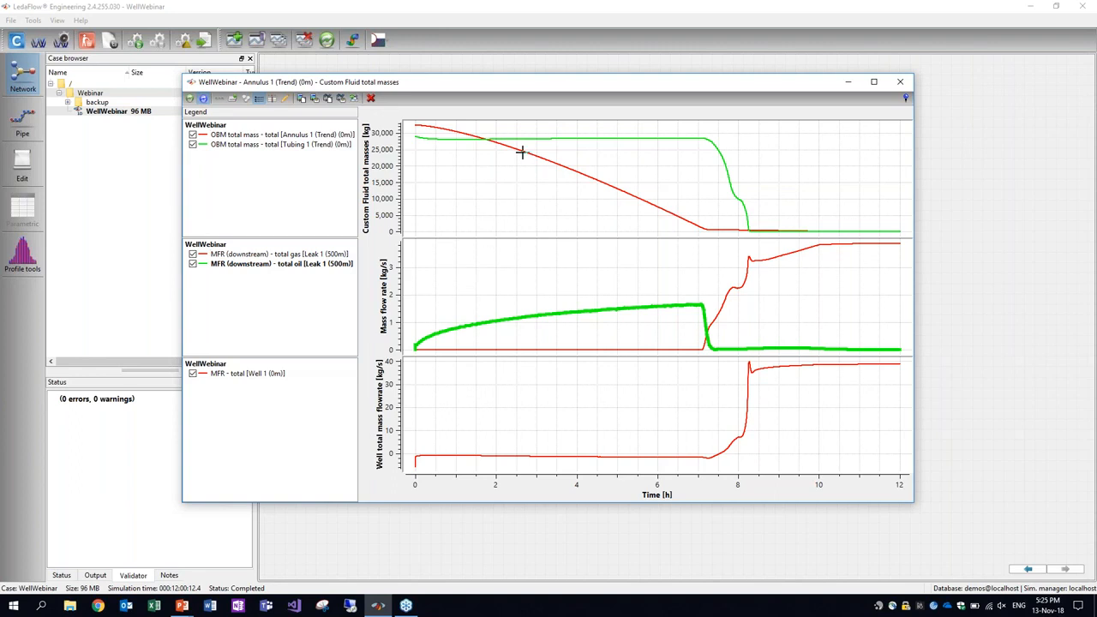
{"action": "left_click", "coordinate": [632, 191]}
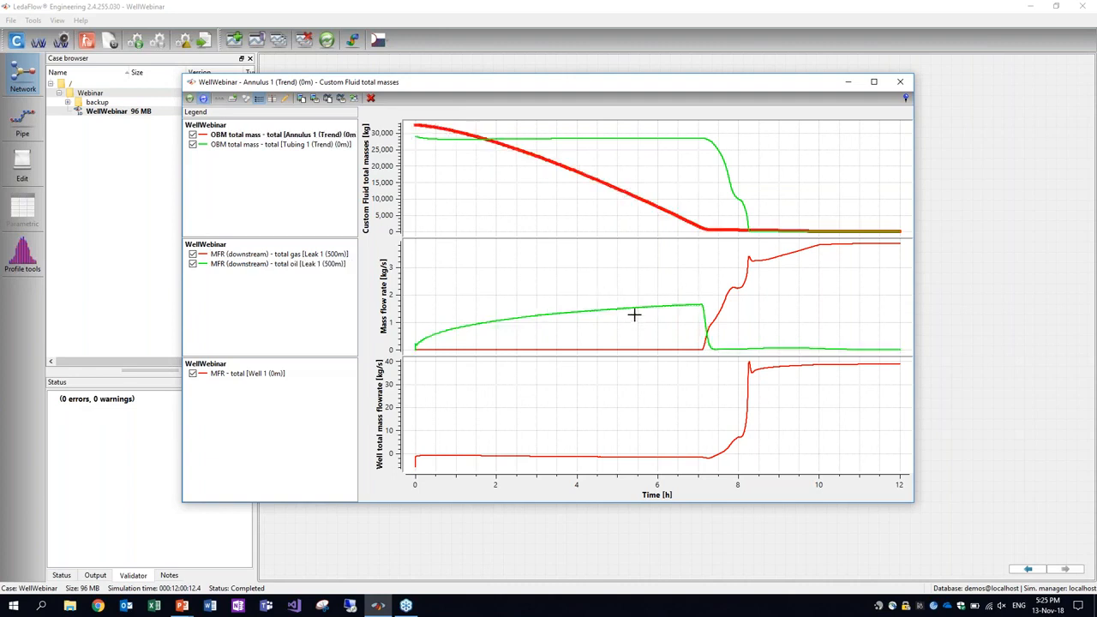
Examine the leak's downstream mass flow rates by highlighting the total oil and total gas curves in turn, ending with total oil highlighted
{"action": "left_click", "coordinate": [651, 306]}
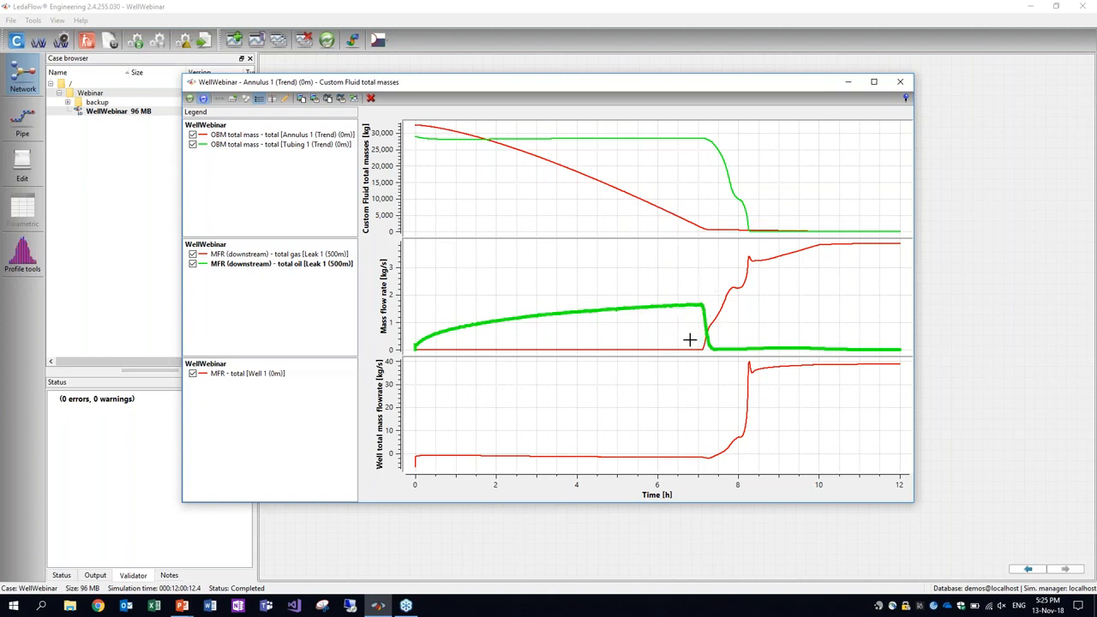
{"action": "left_click", "coordinate": [744, 279]}
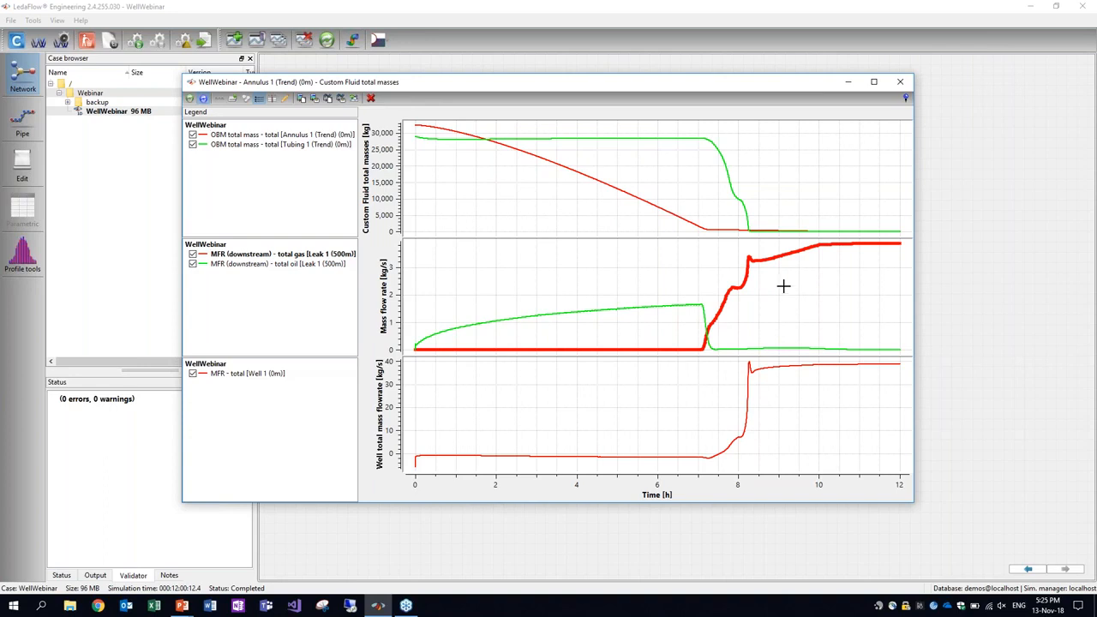
{"action": "left_click", "coordinate": [786, 287]}
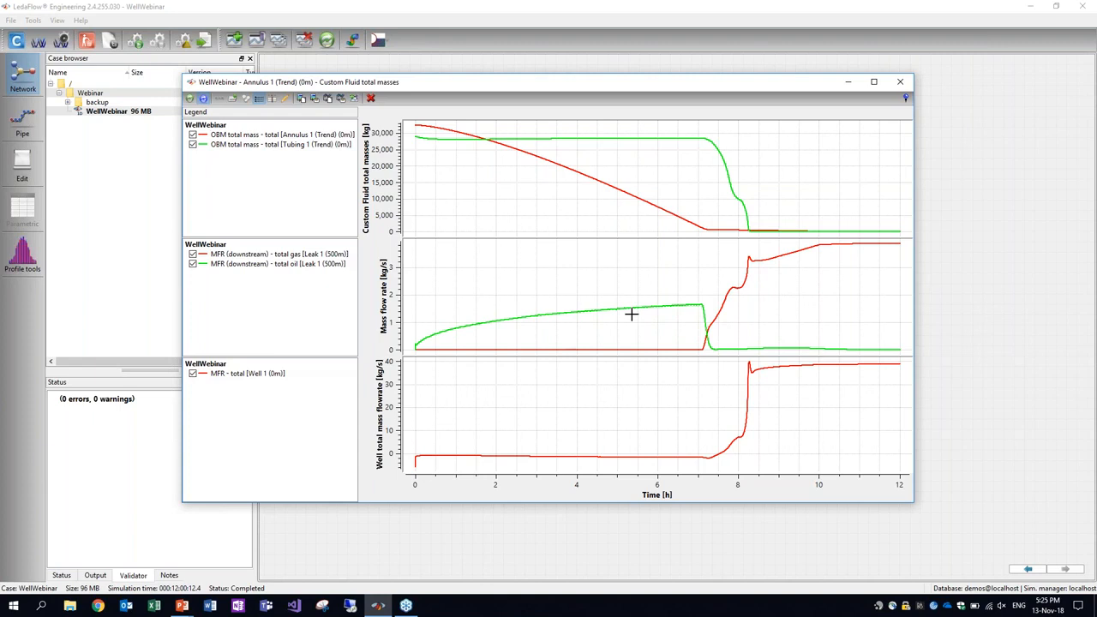
{"action": "left_click", "coordinate": [293, 264]}
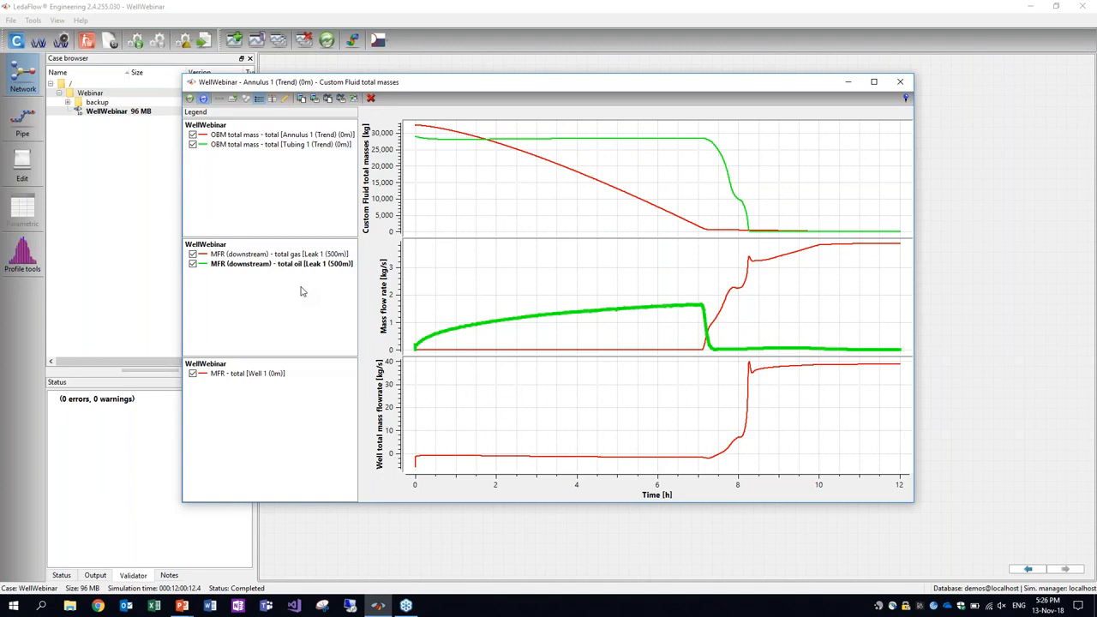
{"action": "left_click", "coordinate": [1091, 182]}
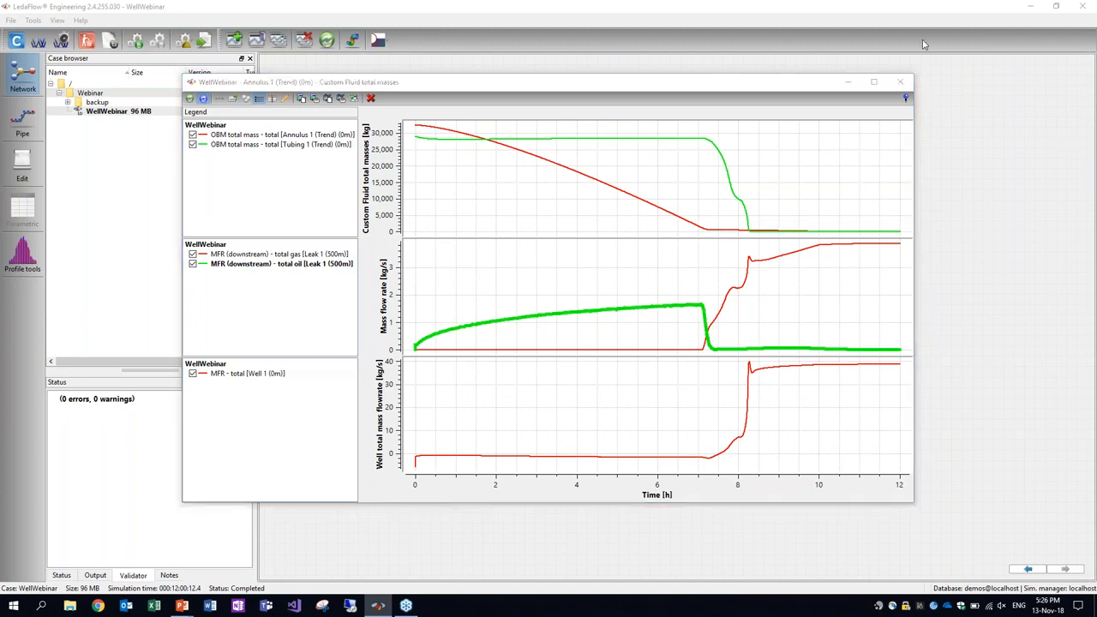
{"action": "left_click", "coordinate": [825, 10]}
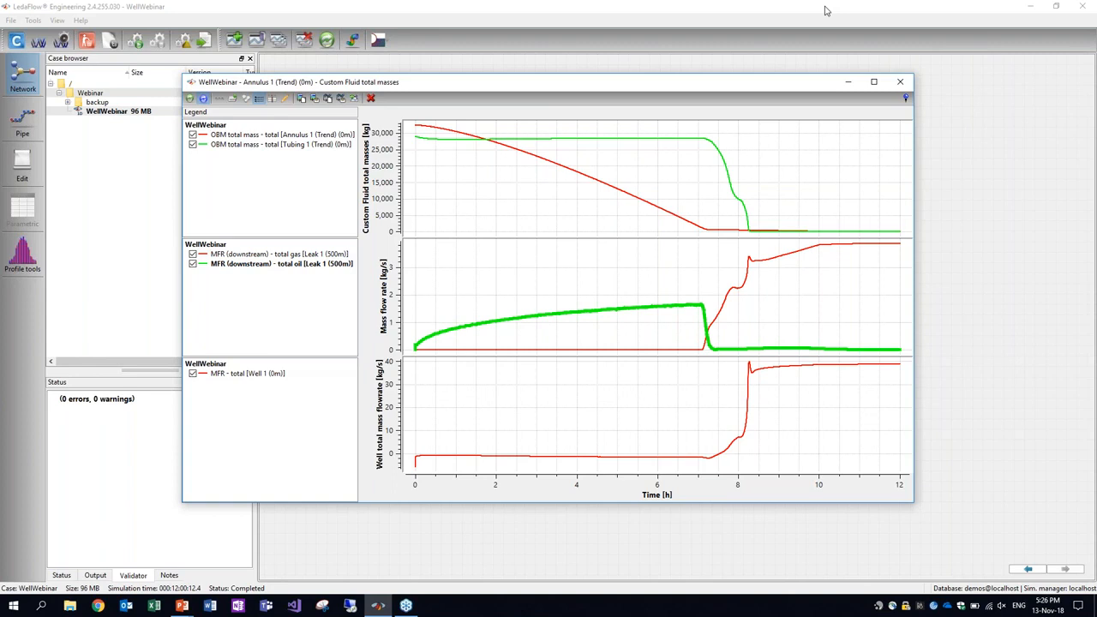